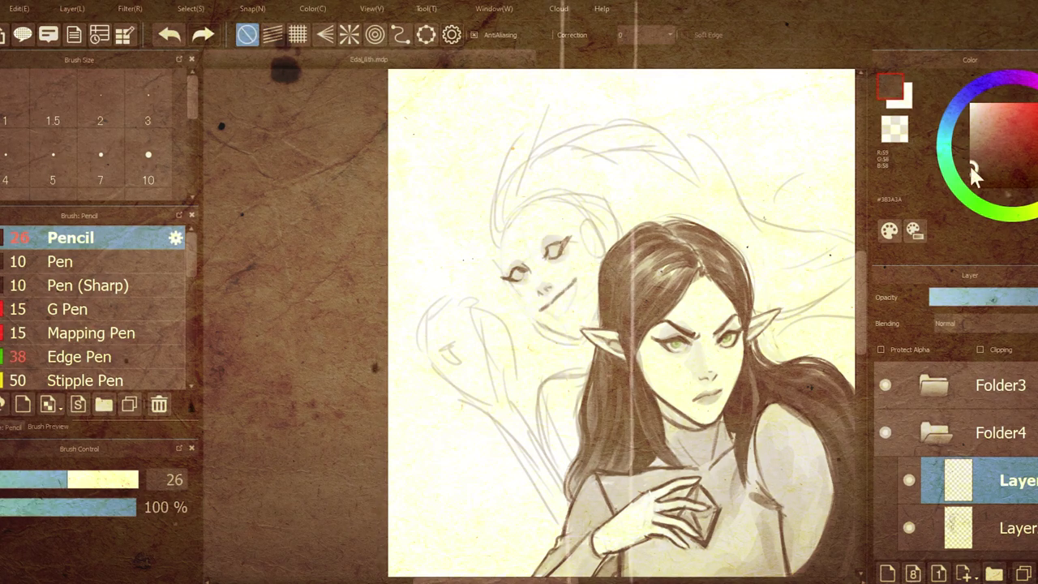
# Step: Pick a dark grey, reduce the Pencil size and sketch a short line below the smiling woman's mouth
pyautogui.click(971, 155)
pyautogui.press('[')
pyautogui.press('[')
pyautogui.moveTo(542, 307); pyautogui.dragTo(560, 315)
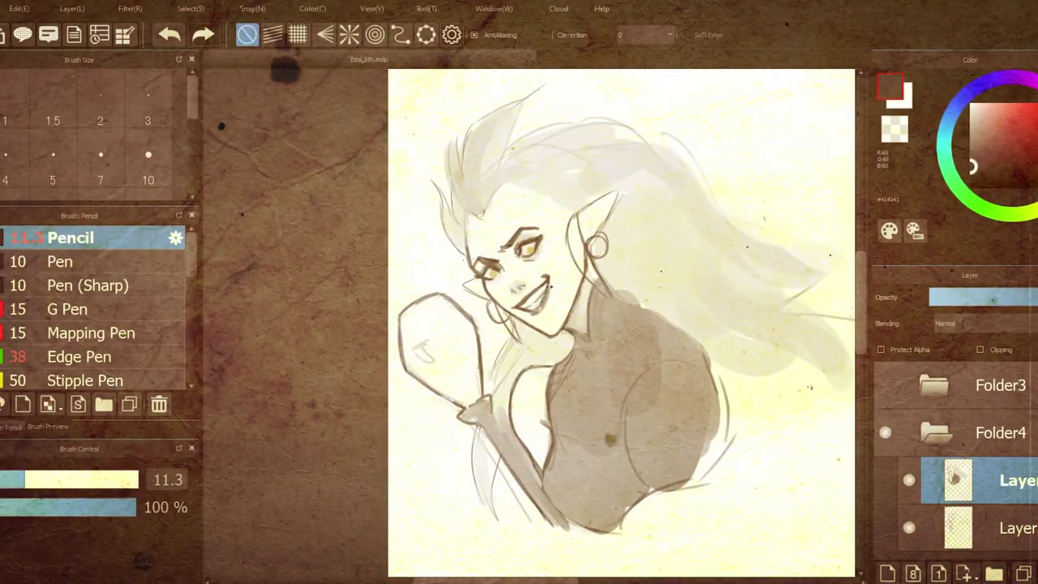
# Step: Sample tones from the smiling woman, adjust the Pencil size and draw a stroke from her ear toward her shoulder
pyautogui.rightClick(537, 298)
pyautogui.rightClick(529, 249)
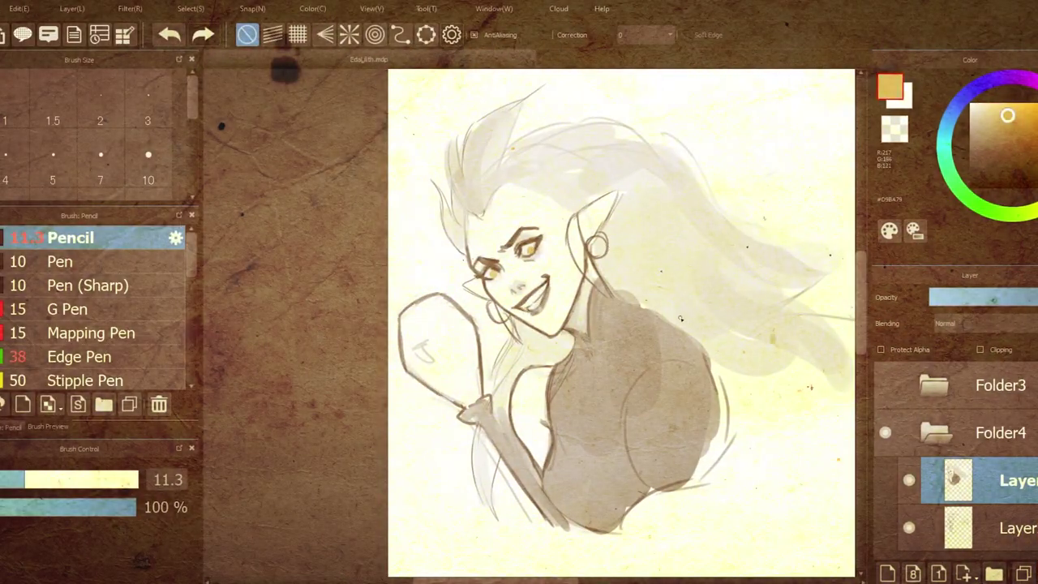
pyautogui.rightClick(680, 318)
pyautogui.click(101, 479)
pyautogui.moveTo(564, 223); pyautogui.dragTo(610, 299)
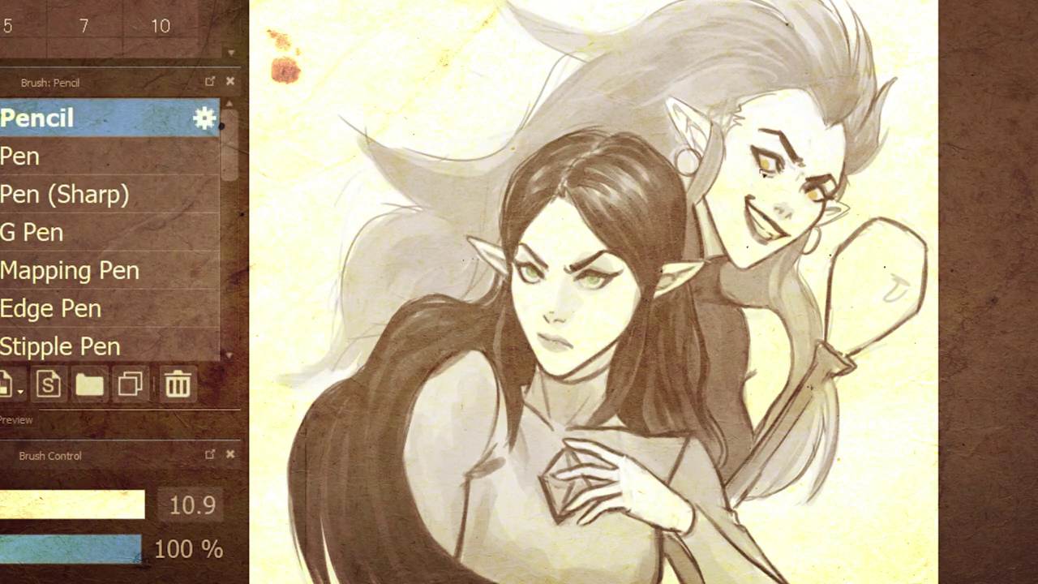
# Step: Select the smiling woman's eye, reshape it slightly with a free transform, touch up the sketch and clear the selection
pyautogui.moveTo(750, 143); pyautogui.dragTo(787, 167)
pyautogui.hotkey('ctrl', 't')
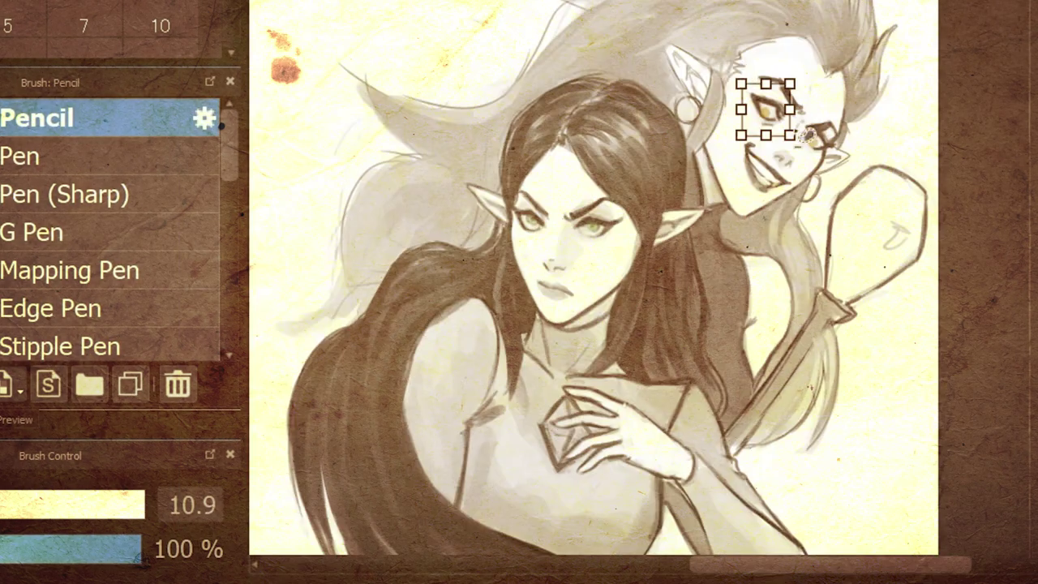
pyautogui.moveTo(741, 86); pyautogui.dragTo(745, 78)
pyautogui.press('Return')
pyautogui.moveTo(722, 193)
pyautogui.mouseDown()
pyautogui.moveTo(685, 212)
pyautogui.moveTo(720, 196)
pyautogui.mouseUp()
pyautogui.moveTo(790, 54); pyautogui.dragTo(790, 50)
pyautogui.hotkey('ctrl', 'd')
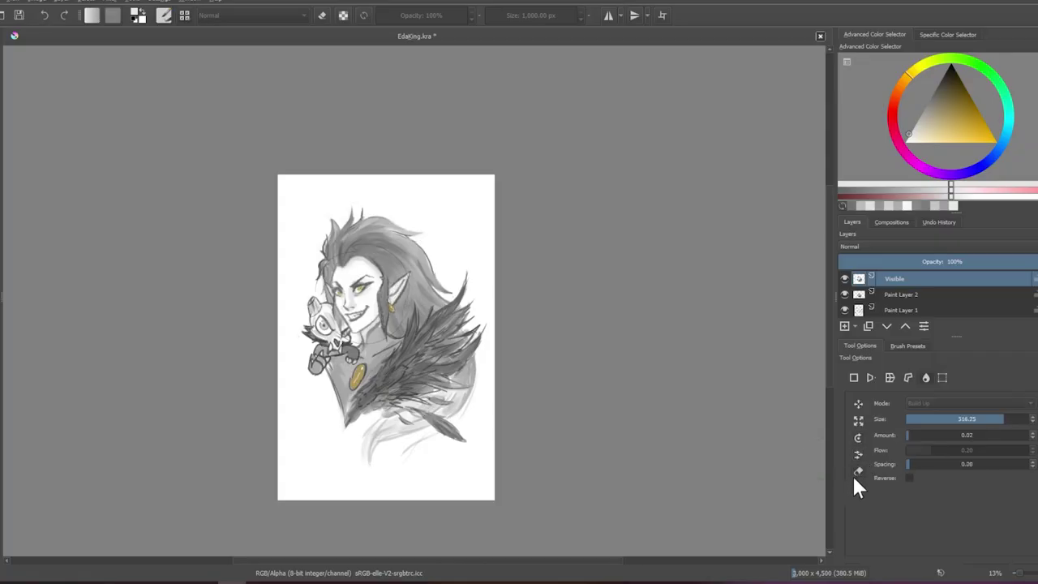
# Step: Switch to Krita and warp the grey portrait around the face with the Liquify transform
pyautogui.moveTo(355, 311); pyautogui.dragTo(395, 303)
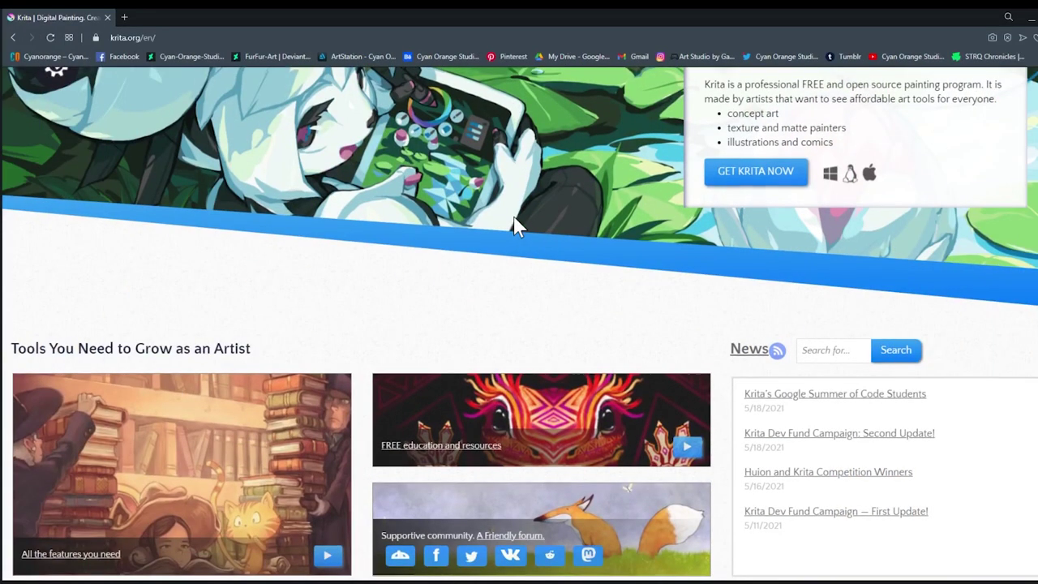
# Step: Switch to the browser and look through the sections of Krita's home page
pyautogui.scroll(-3, 516, 225)
pyautogui.scroll(-3, 515, 226)
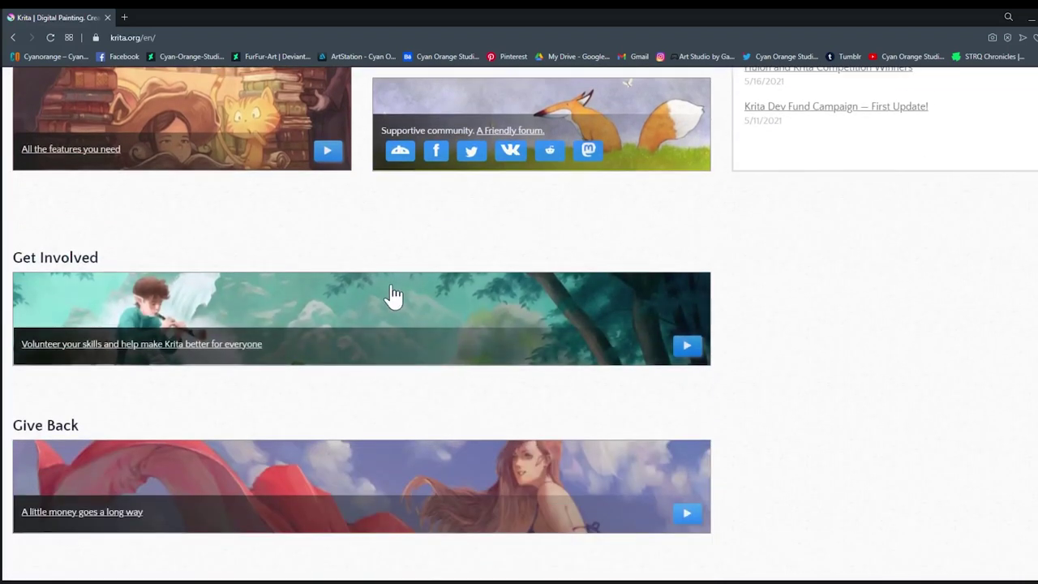
pyautogui.scroll(-2, 392, 295)
pyautogui.scroll(2, 392, 295)
pyautogui.scroll(-5, 392, 295)
pyautogui.scroll(2, 392, 295)
pyautogui.scroll(4, 392, 294)
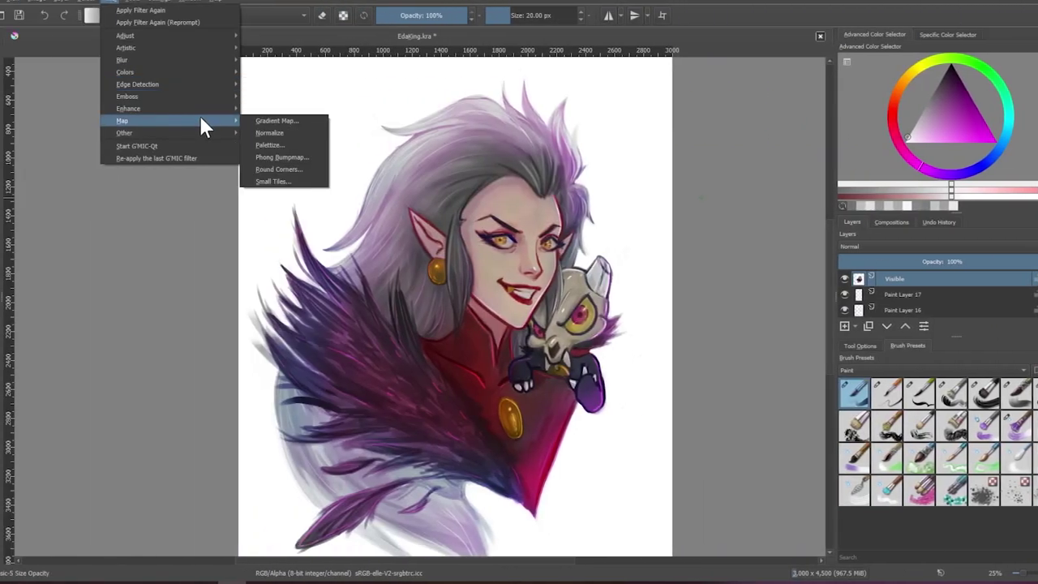
# Step: Switch to Krita, start the Color Balance filter on the colored portrait and shift the shadows toward red
pyautogui.click(327, 70)
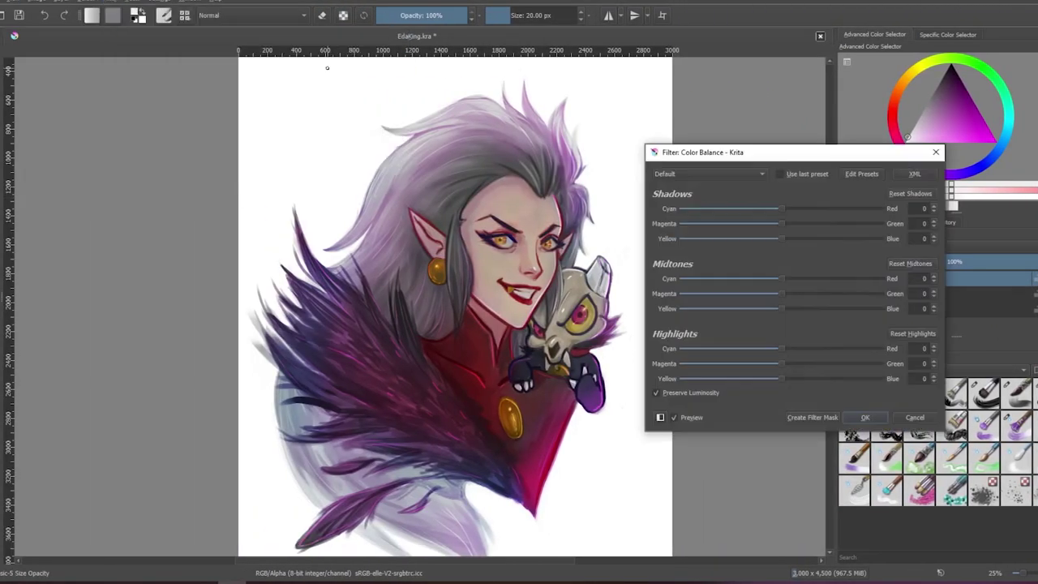
pyautogui.moveTo(769, 209); pyautogui.dragTo(795, 212)
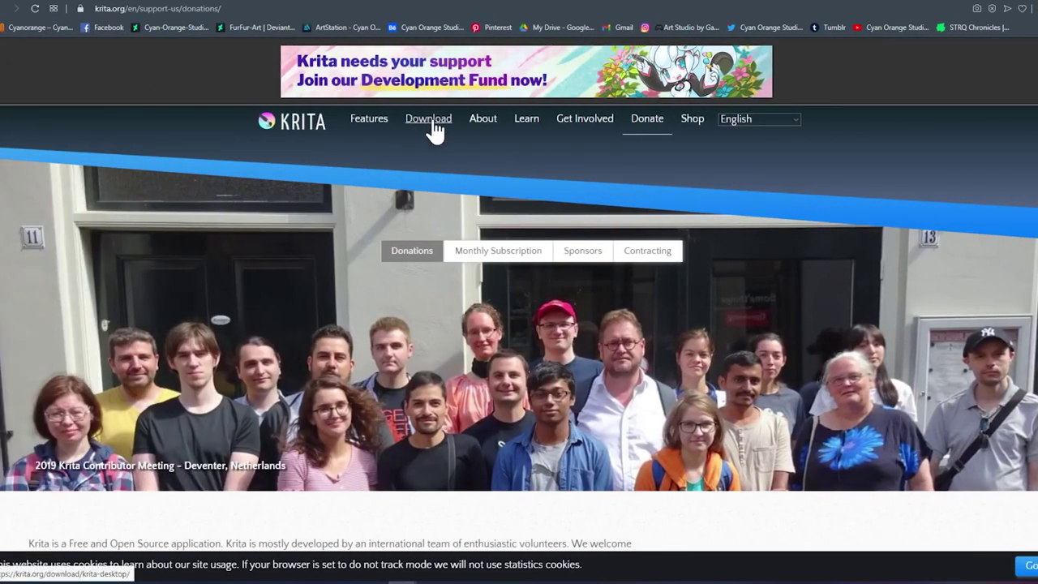
# Step: Switch to the browser, open Krita's Features page and read through its highlights down to the user quotes
pyautogui.click(371, 130)
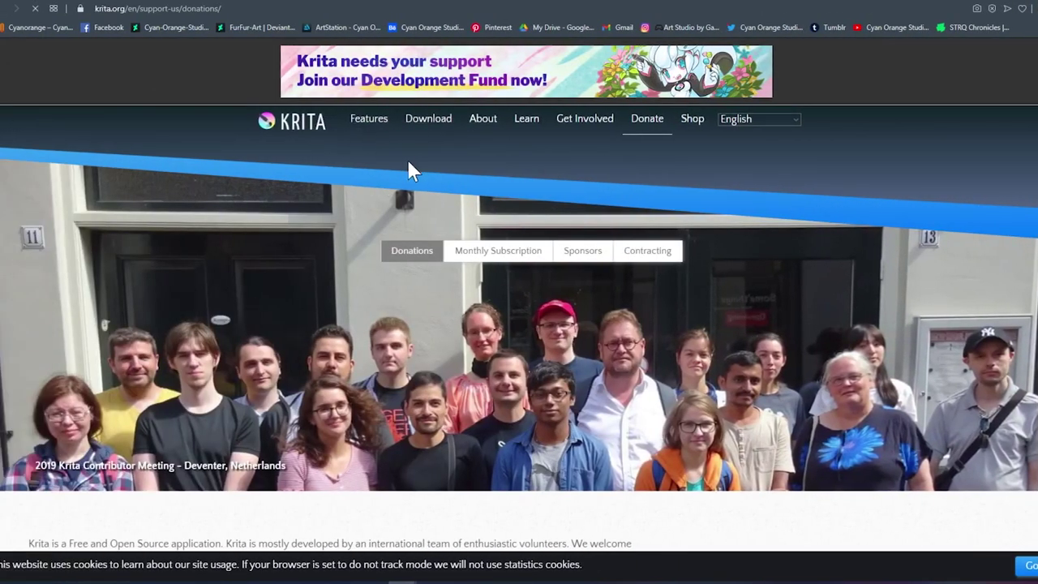
pyautogui.scroll(-2, 408, 161)
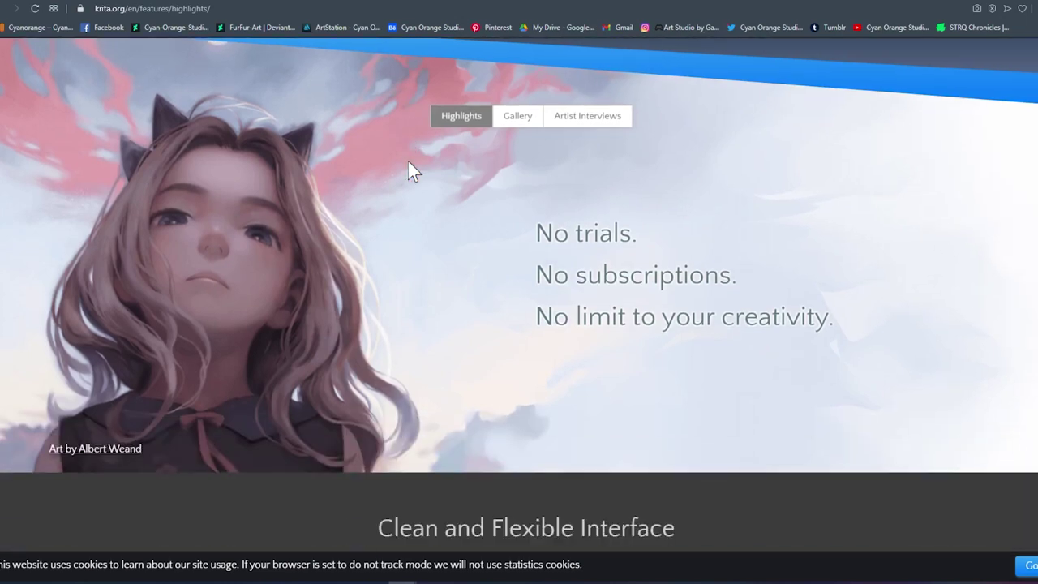
pyautogui.scroll(-7, 368, 235)
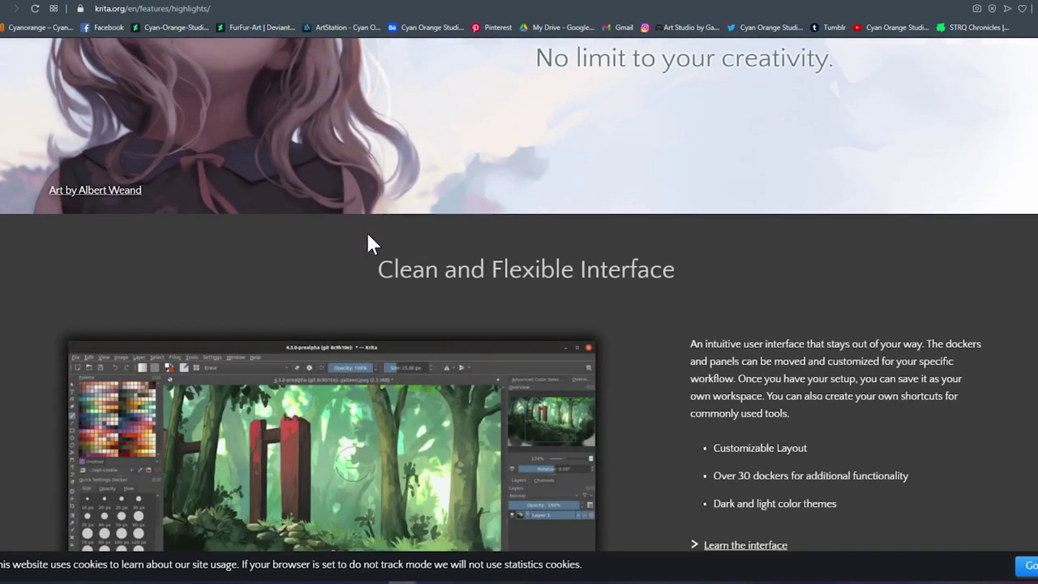
pyautogui.scroll(-5, 367, 243)
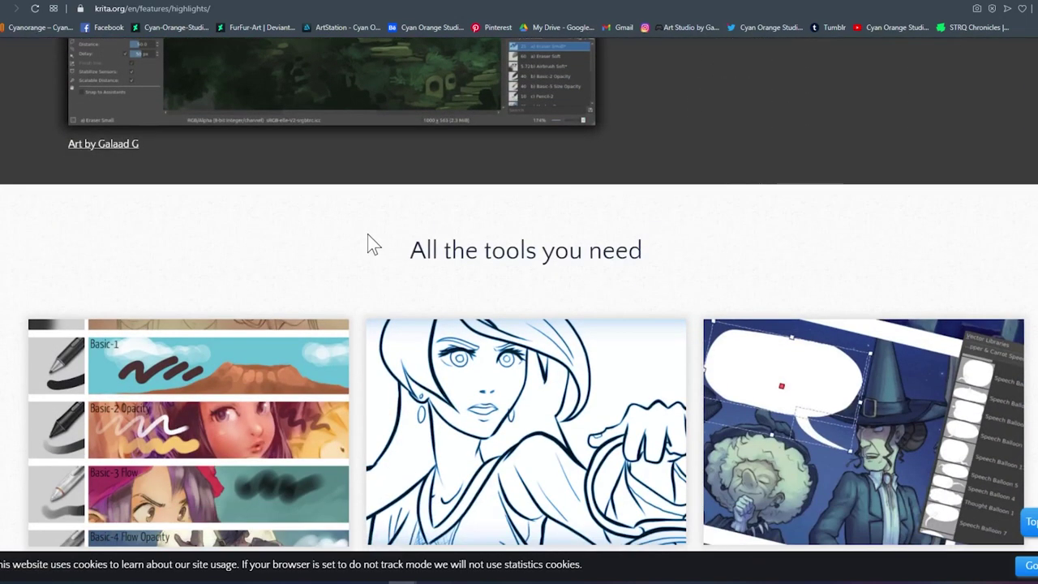
pyautogui.scroll(-5, 369, 240)
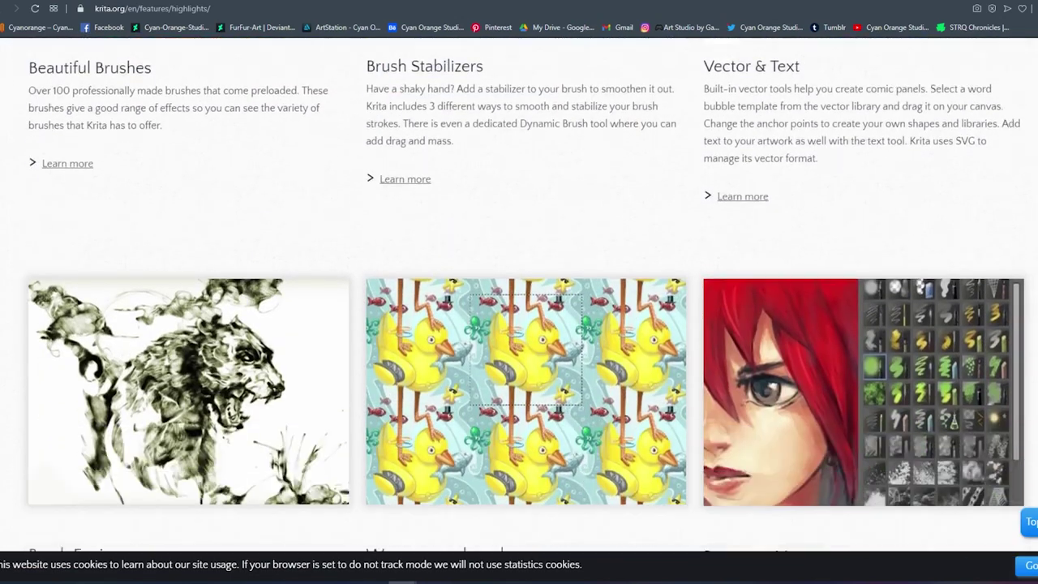
pyautogui.scroll(-2, 367, 243)
pyautogui.scroll(-8, 367, 235)
pyautogui.scroll(-1, 369, 243)
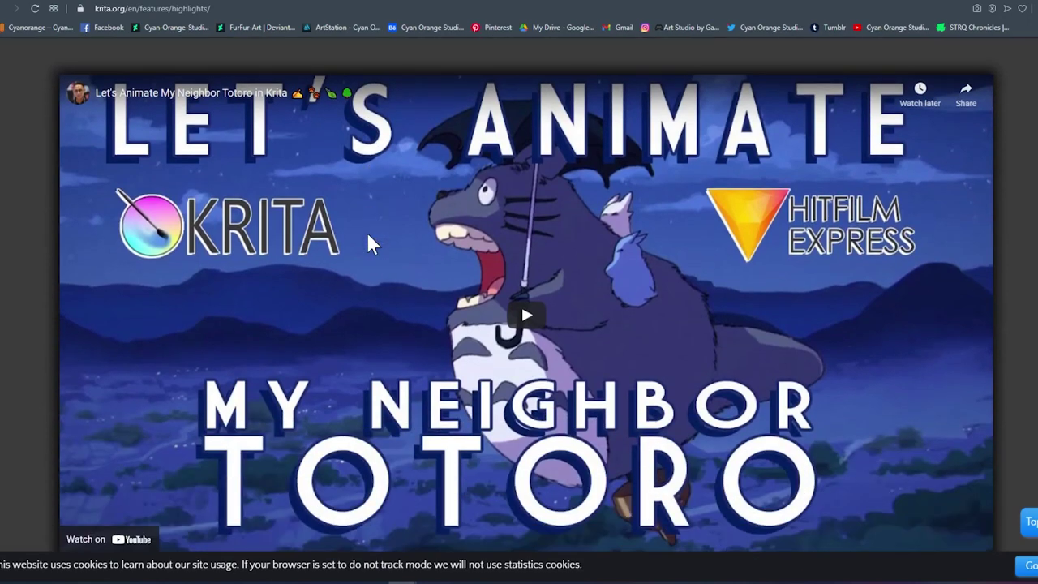
pyautogui.scroll(-10, 369, 243)
pyautogui.scroll(-12, 369, 243)
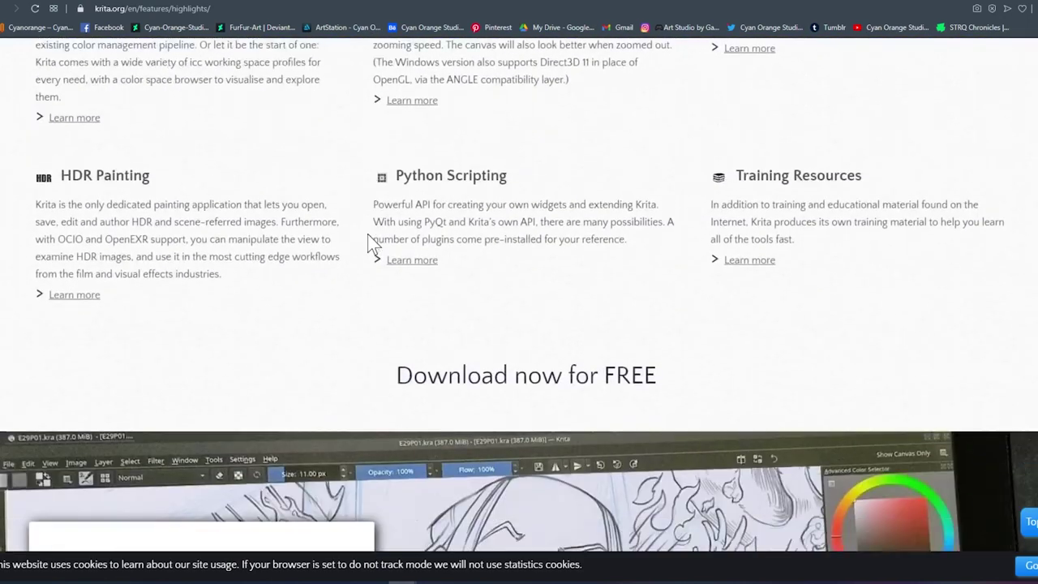
pyautogui.scroll(-2, 368, 244)
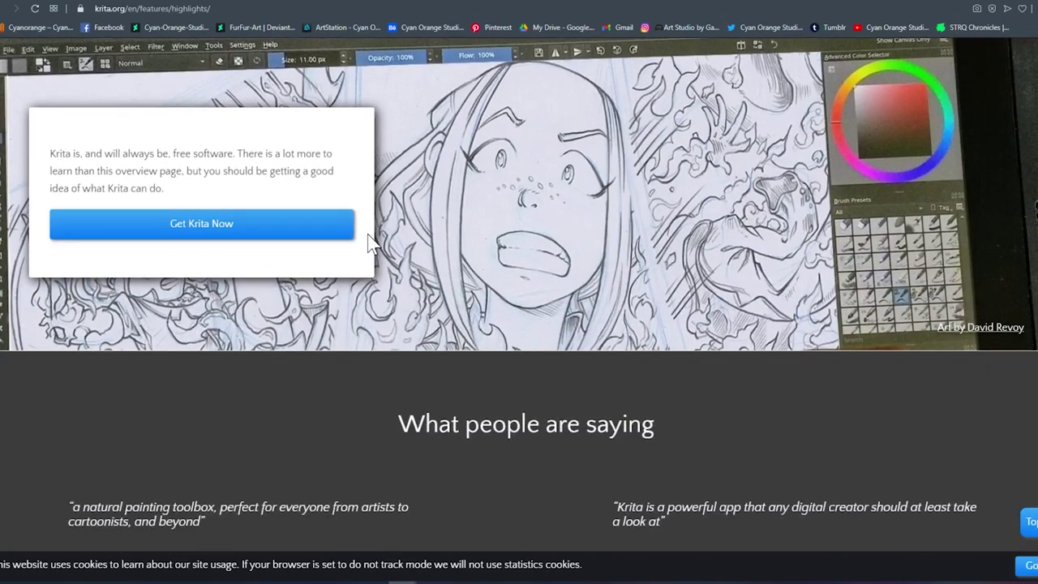
pyautogui.scroll(-7, 369, 244)
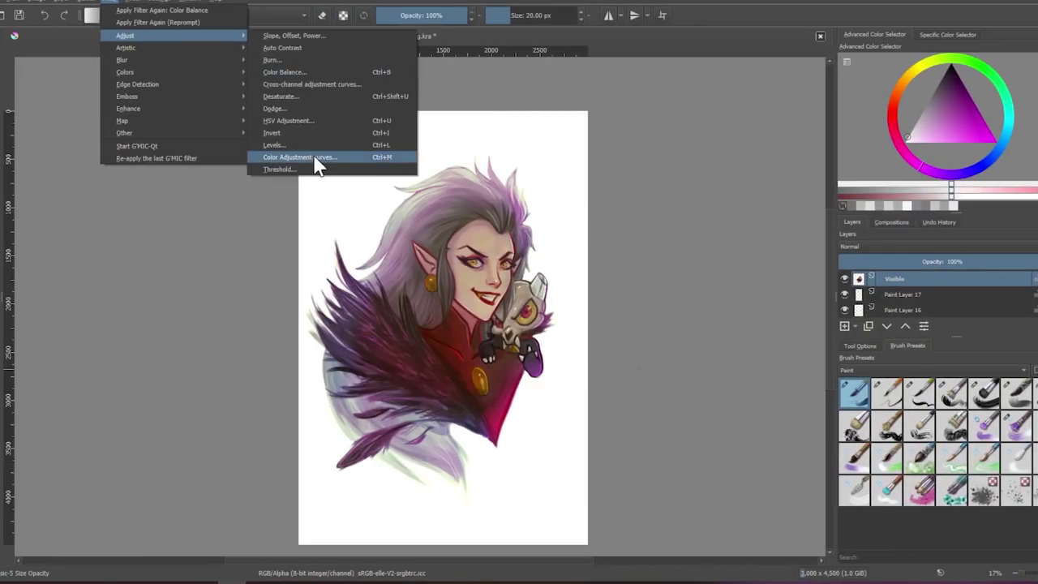
# Step: Switch to Krita and try bending both ends of the color adjustment curve on the portrait, then cancel the filter
pyautogui.click(314, 158)
pyautogui.moveTo(916, 213); pyautogui.dragTo(908, 213)
pyautogui.moveTo(689, 348); pyautogui.dragTo(691, 346)
pyautogui.click(914, 418)
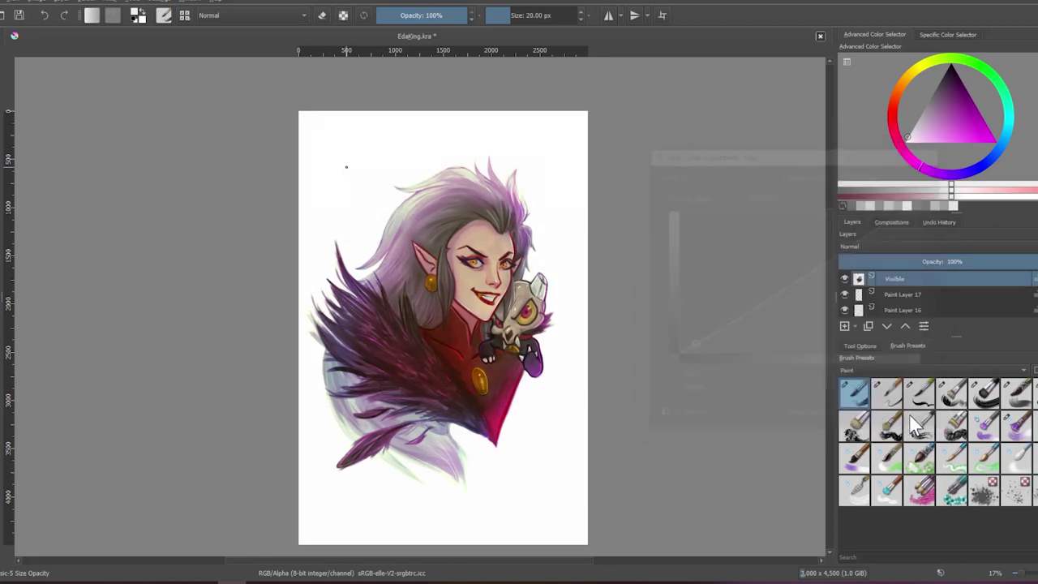
# Step: Try raising the hue of the portrait with the HSV/HSL Adjustment filter, then cancel it
pyautogui.click(109, 1)
pyautogui.moveTo(167, 38)
pyautogui.click(347, 121)
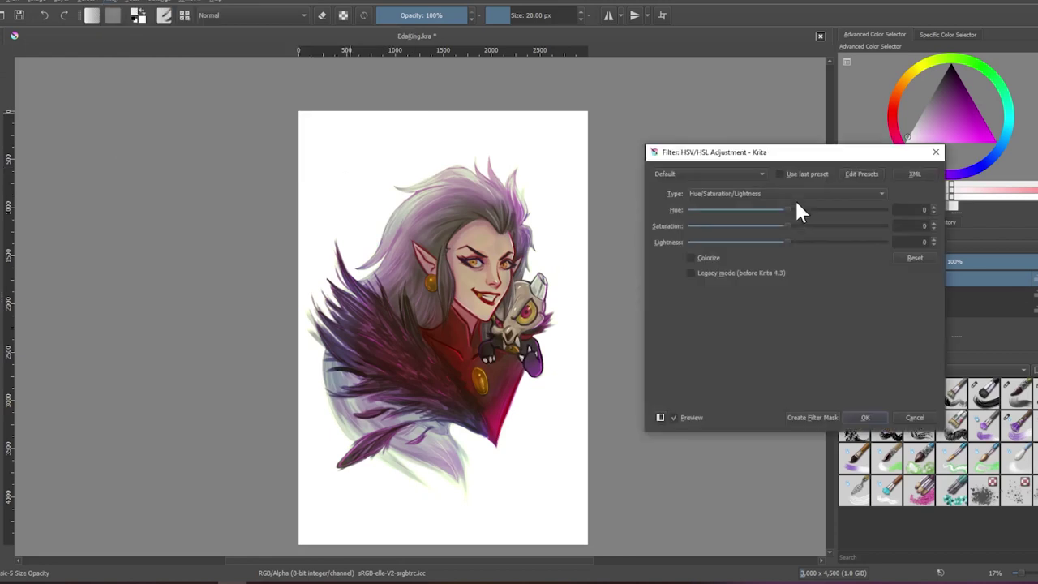
pyautogui.moveTo(797, 209); pyautogui.dragTo(835, 214)
pyautogui.click(914, 417)
# Step: Try the Dodge adjustment filter on the portrait and change its settings
pyautogui.click(189, 2)
pyautogui.click(142, 3)
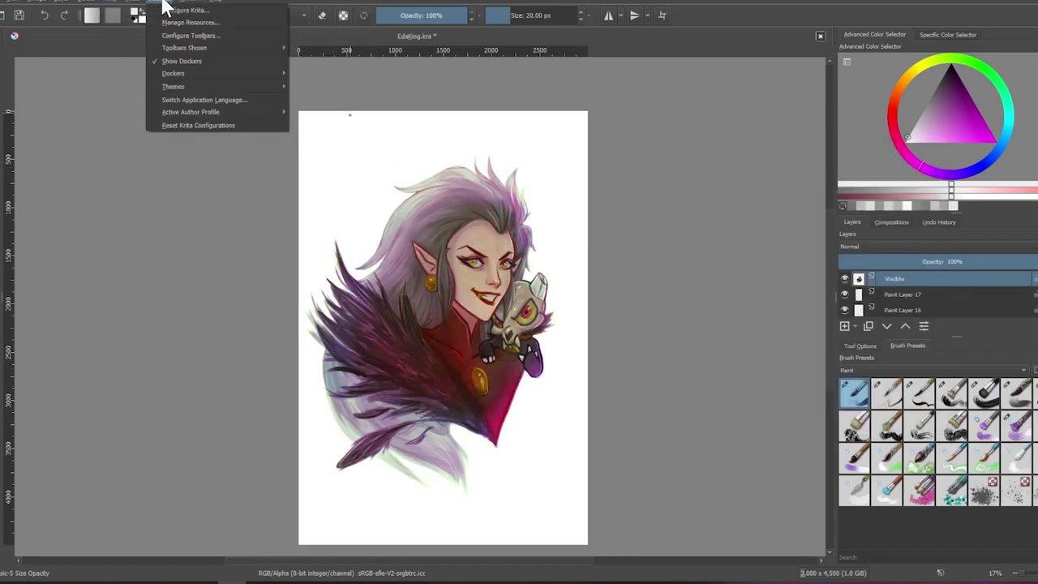
pyautogui.moveTo(109, 2)
pyautogui.moveTo(179, 40)
pyautogui.click(352, 109)
pyautogui.moveTo(809, 260); pyautogui.dragTo(769, 263)
pyautogui.click(663, 239)
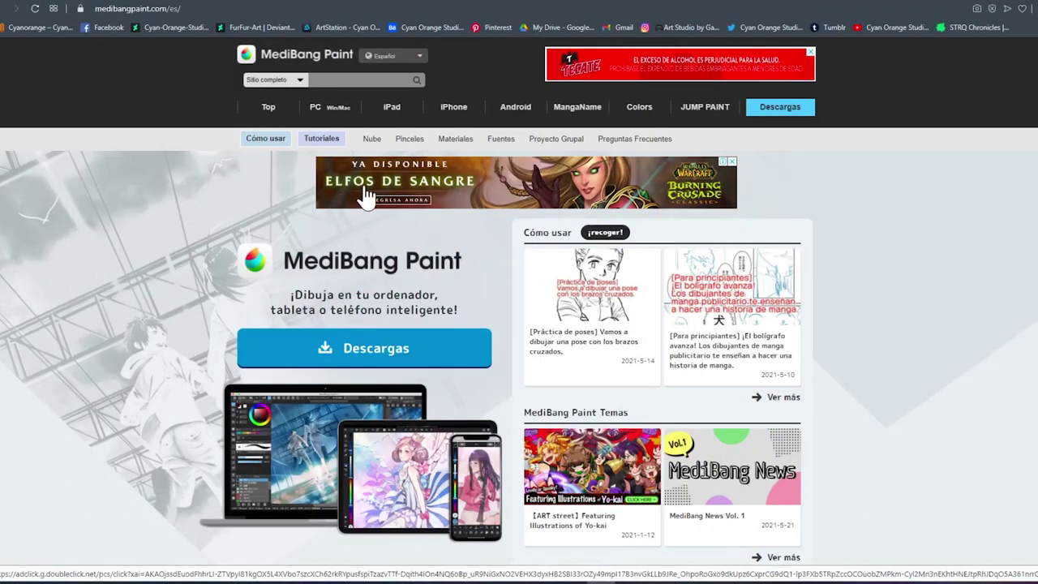
# Step: Switch to the browser and look through the tutorials and articles on the MediBang Paint home page
pyautogui.scroll(-2, 367, 195)
pyautogui.scroll(-3, 367, 195)
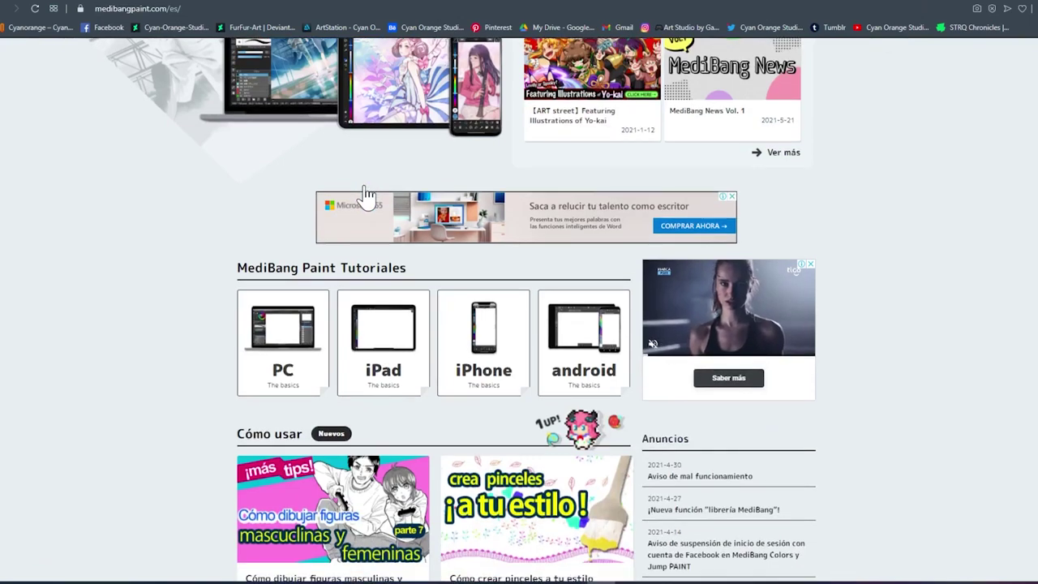
pyautogui.scroll(-2, 367, 195)
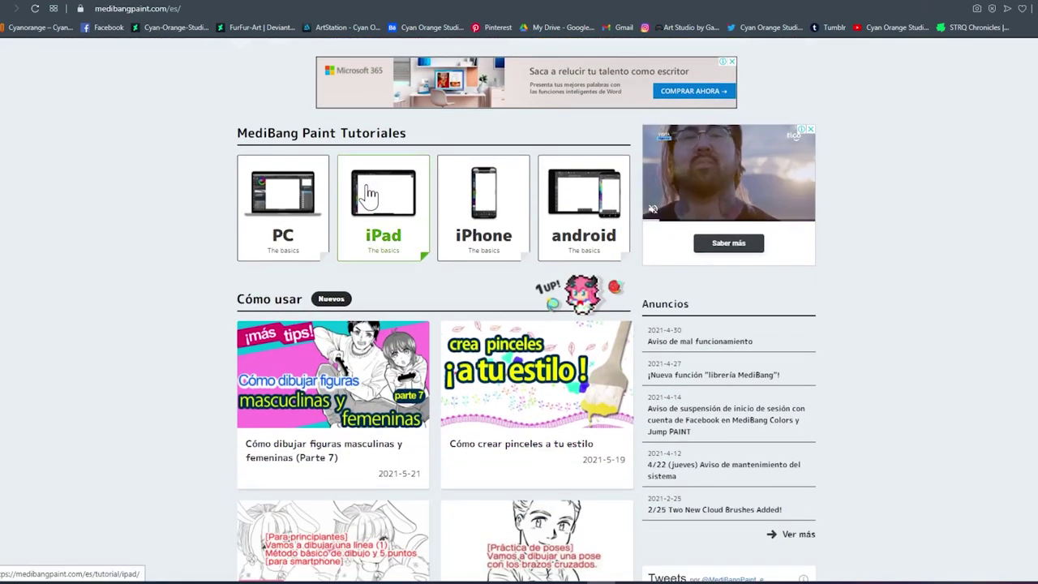
pyautogui.scroll(-3, 366, 195)
pyautogui.scroll(-3, 367, 195)
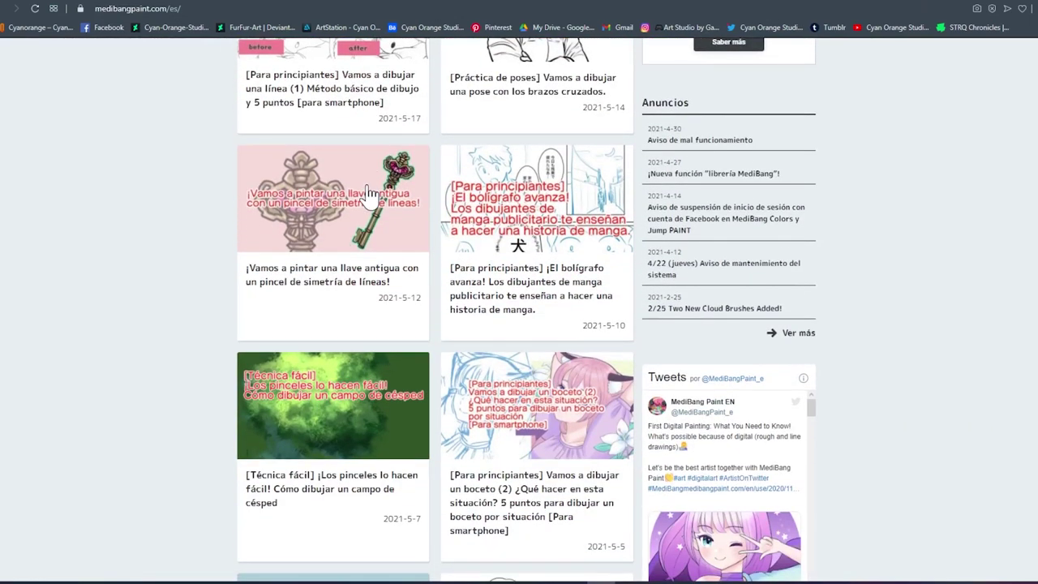
pyautogui.scroll(-2, 367, 195)
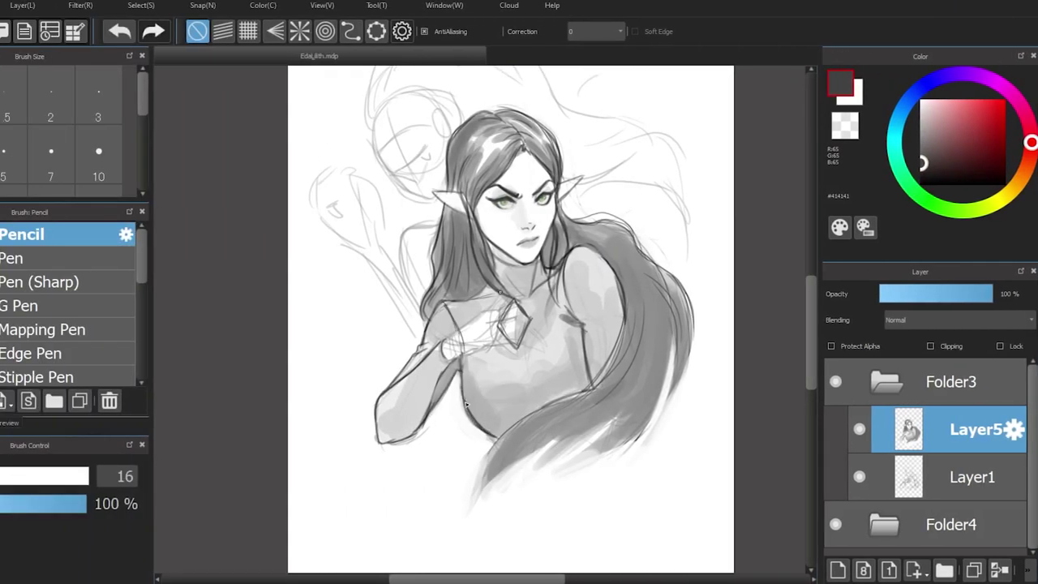
# Step: Switch to MediBang Paint, outline the lower edge of the dark-haired woman's torso, then sample near-white with the Pencil at size 26
pyautogui.moveTo(472, 410); pyautogui.dragTo(500, 438)
pyautogui.rightClick(478, 433)
pyautogui.press(']')
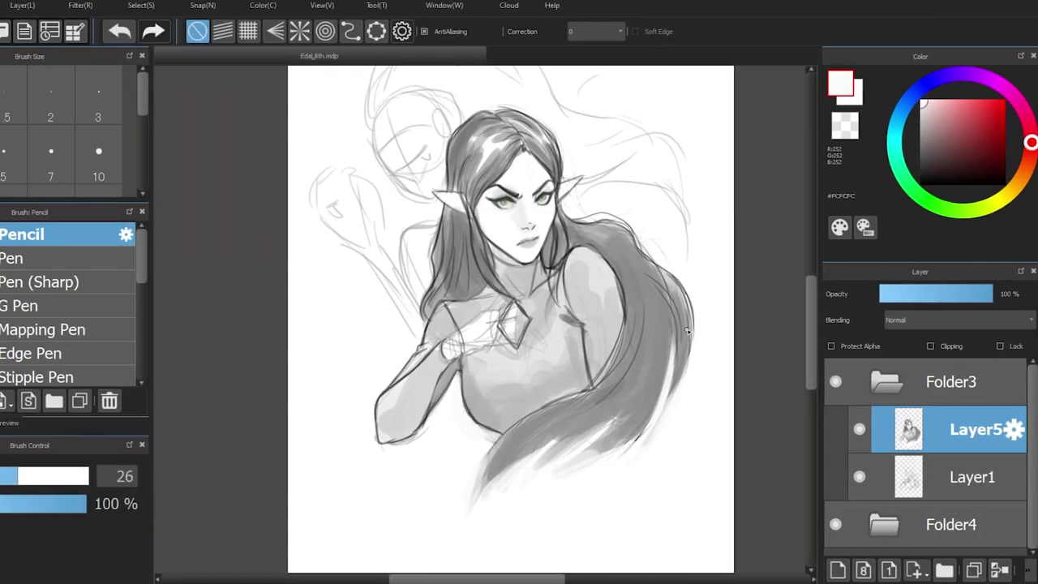
# Step: Select the dark-haired woman's bent arm, extend it outward and down at the elbow with a free transform, and deselect
pyautogui.press('m')
pyautogui.moveTo(475, 365)
pyautogui.mouseDown()
pyautogui.moveTo(462, 328)
pyautogui.moveTo(475, 364)
pyautogui.mouseUp()
pyautogui.hotkey('ctrl', 't')
pyautogui.moveTo(355, 429); pyautogui.dragTo(348, 442)
pyautogui.hotkey('ctrl', '-')
pyautogui.hotkey('ctrl', '-')
pyautogui.press('Return')
pyautogui.hotkey('ctrl', 'd')
# Step: Sample grey tones with the Pencil and redraw the neckline edges beside the dark-haired woman's hand
pyautogui.press('b')
pyautogui.hotkey('ctrl', '+')
pyautogui.hotkey('ctrl', '+')
pyautogui.rightClick(464, 321)
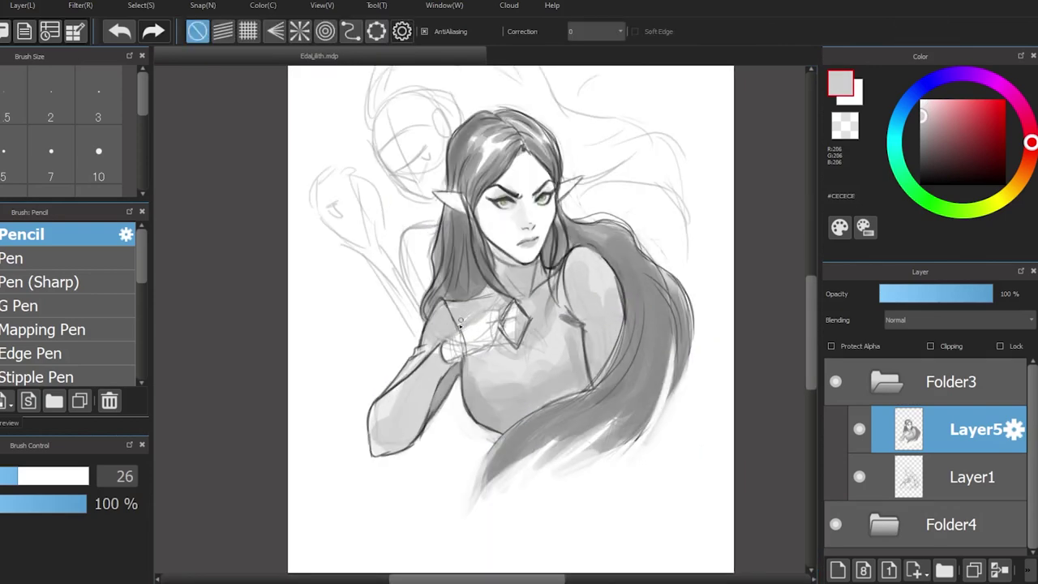
pyautogui.rightClick(447, 304)
pyautogui.moveTo(444, 302); pyautogui.dragTo(463, 331)
pyautogui.moveTo(445, 301); pyautogui.dragTo(491, 296)
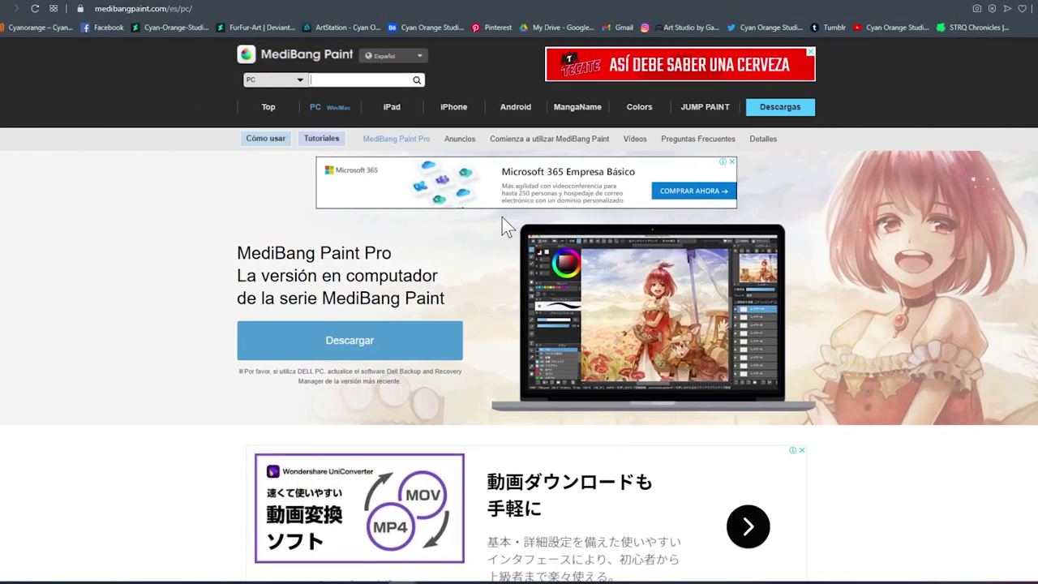
# Step: Switch to the browser and look through the feature overview on the MediBang Paint Pro computer page
pyautogui.scroll(-2, 504, 227)
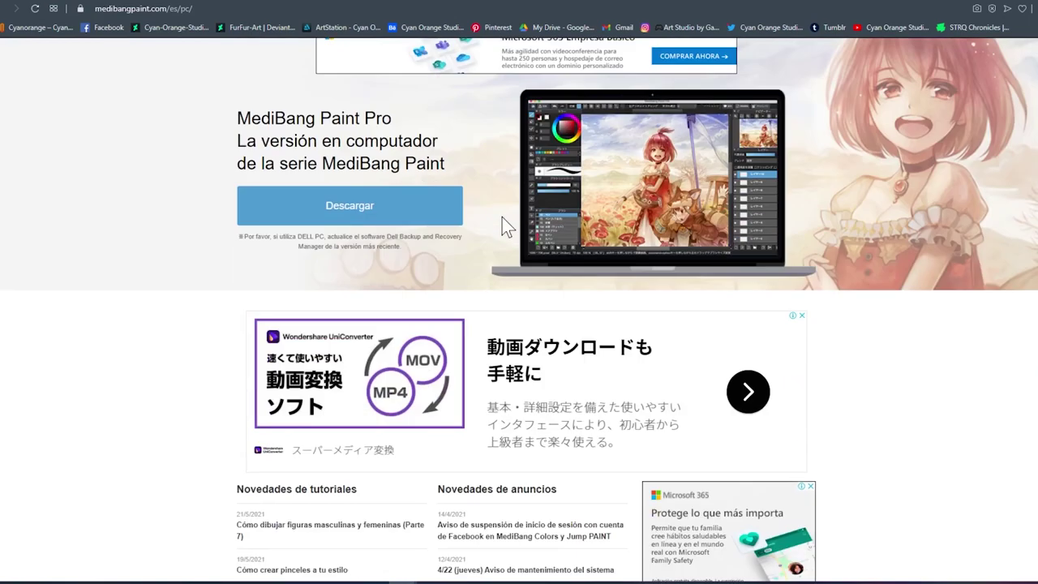
pyautogui.scroll(-6, 502, 218)
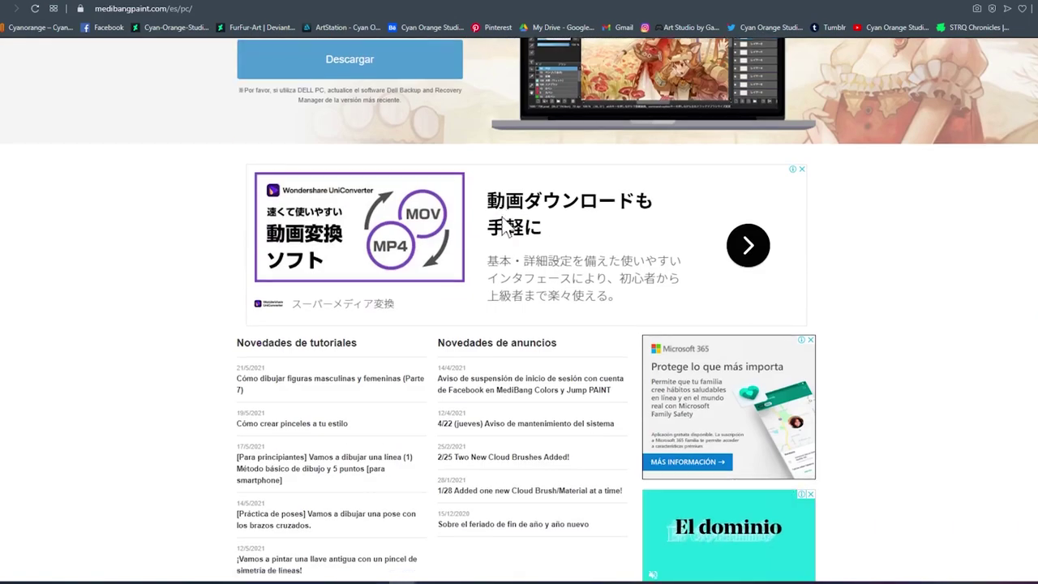
pyautogui.scroll(-10, 502, 217)
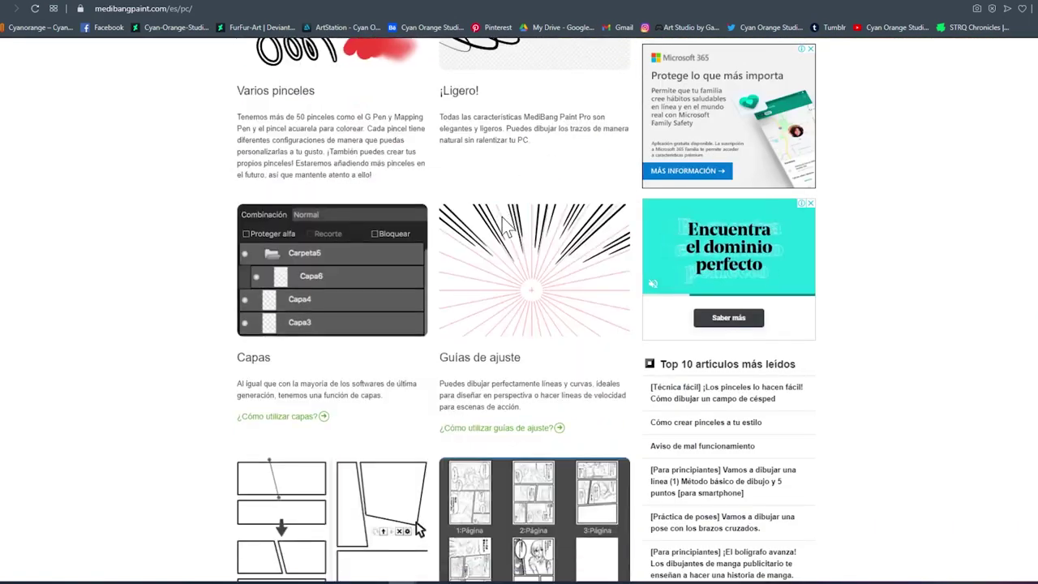
pyautogui.scroll(-12, 419, 283)
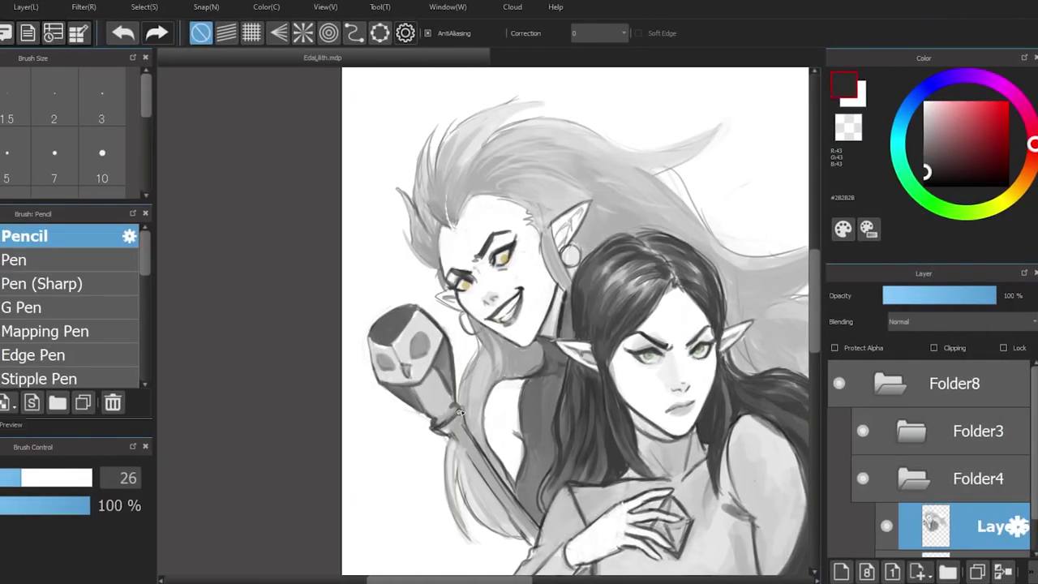
# Step: Switch to MediBang Paint and paint the staff's handle below the skull head with a larger Pencil and sampled tones
pyautogui.moveTo(478, 469); pyautogui.dragTo(529, 542)
pyautogui.press(']')
pyautogui.press(']')
pyautogui.moveTo(444, 421)
pyautogui.mouseDown()
pyautogui.moveTo(462, 440)
pyautogui.moveTo(537, 545)
pyautogui.mouseUp()
pyautogui.keyDown('alt'); pyautogui.click(502, 510); pyautogui.keyUp('alt')
pyautogui.keyDown('alt'); pyautogui.click(502, 511); pyautogui.keyUp('alt')
pyautogui.moveTo(500, 505); pyautogui.dragTo(529, 538)
pyautogui.keyDown('alt'); pyautogui.click(417, 308); pyautogui.keyUp('alt')
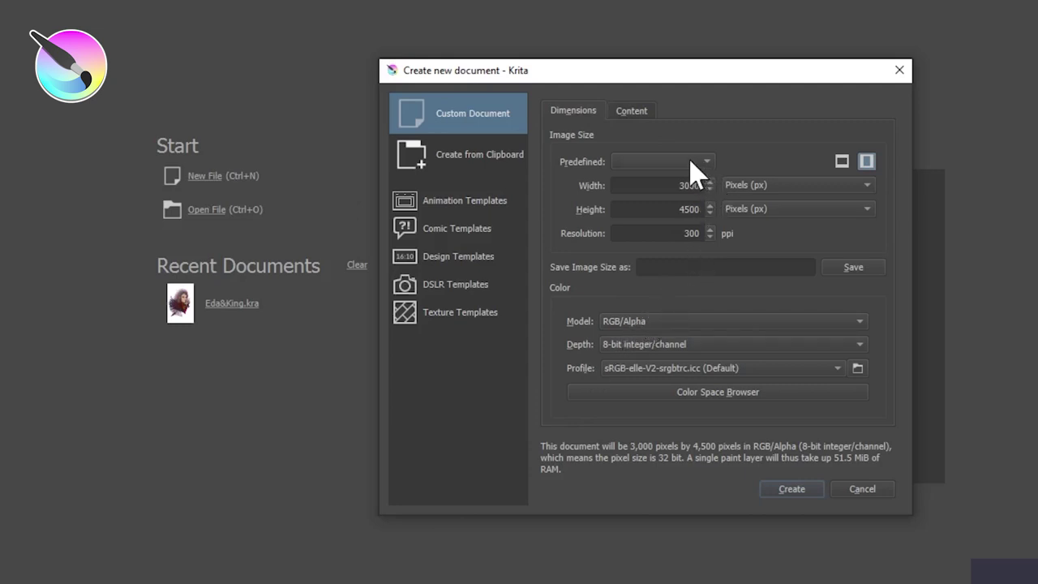
# Step: Look through the new-document template categories and create a custom 3000 by 4500 px RGB/Alpha document at 300 ppi
pyautogui.click(464, 203)
pyautogui.click(461, 230)
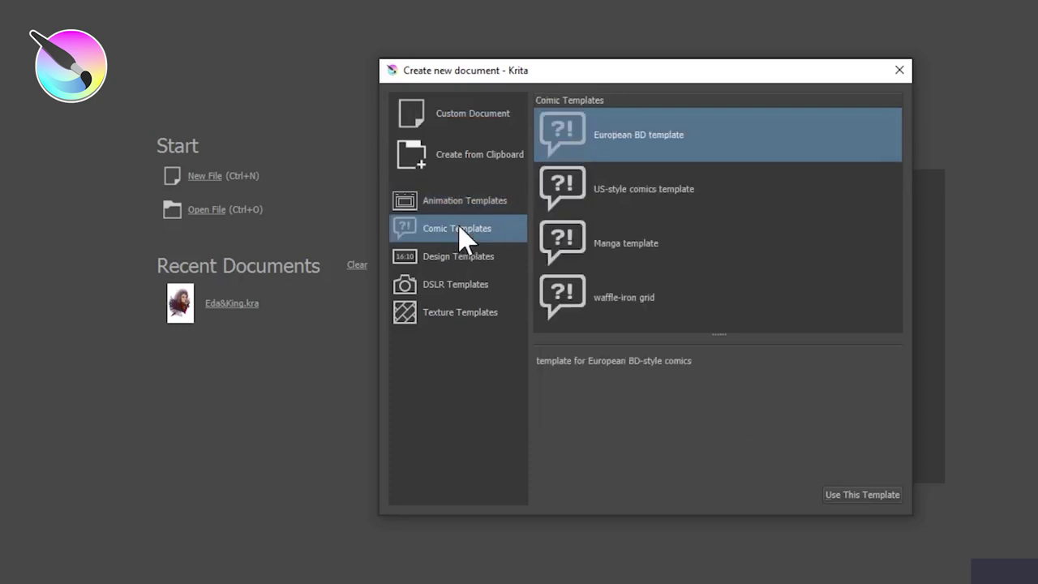
pyautogui.click(462, 259)
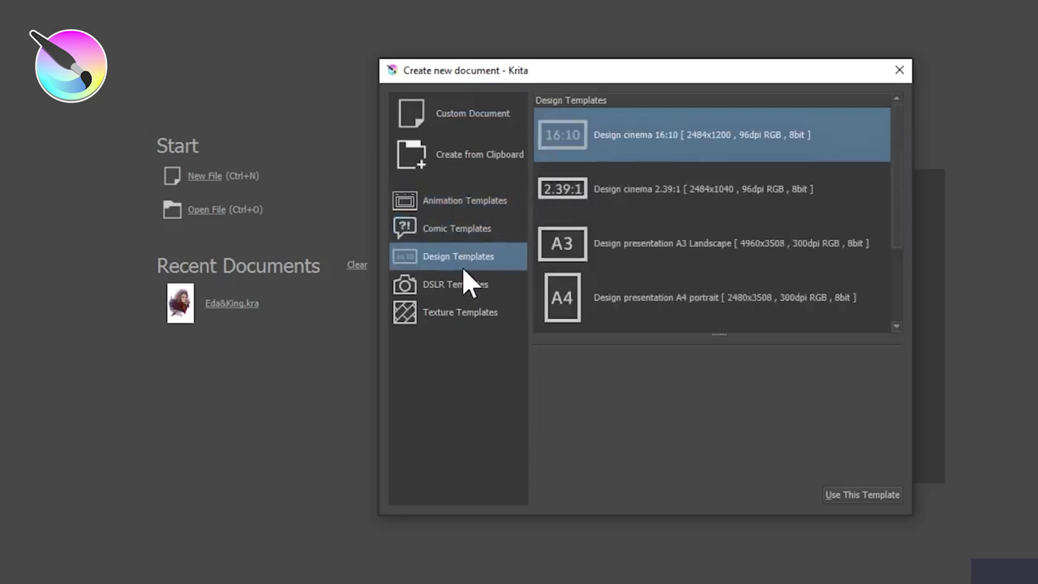
pyautogui.click(461, 288)
pyautogui.click(478, 324)
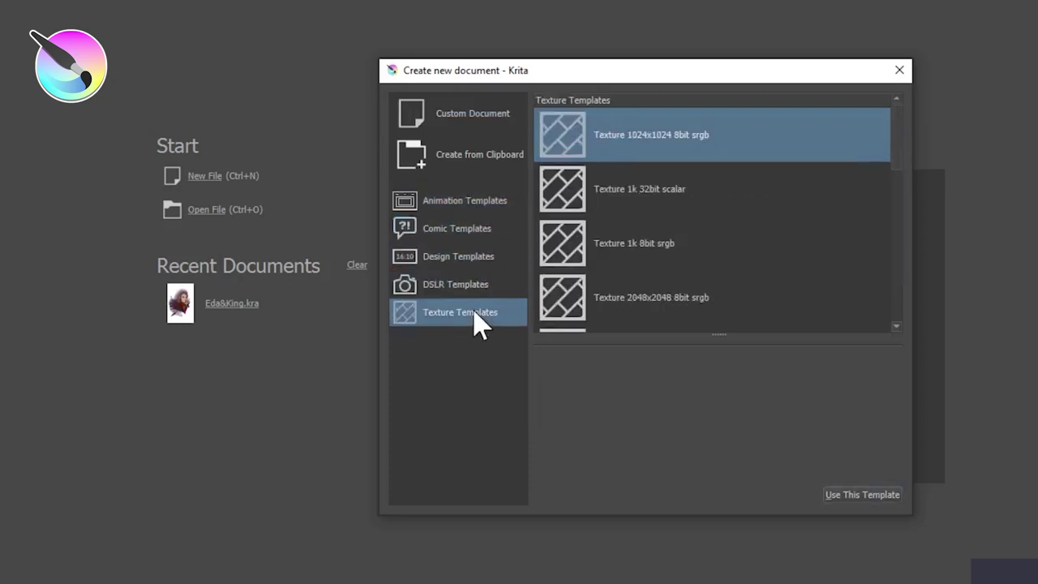
pyautogui.click(481, 121)
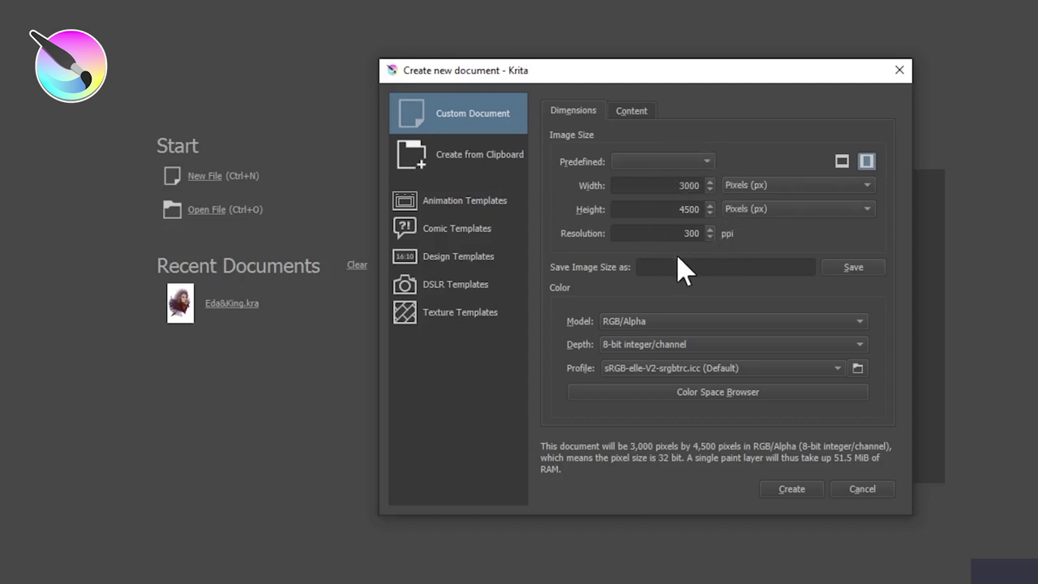
pyautogui.click(795, 489)
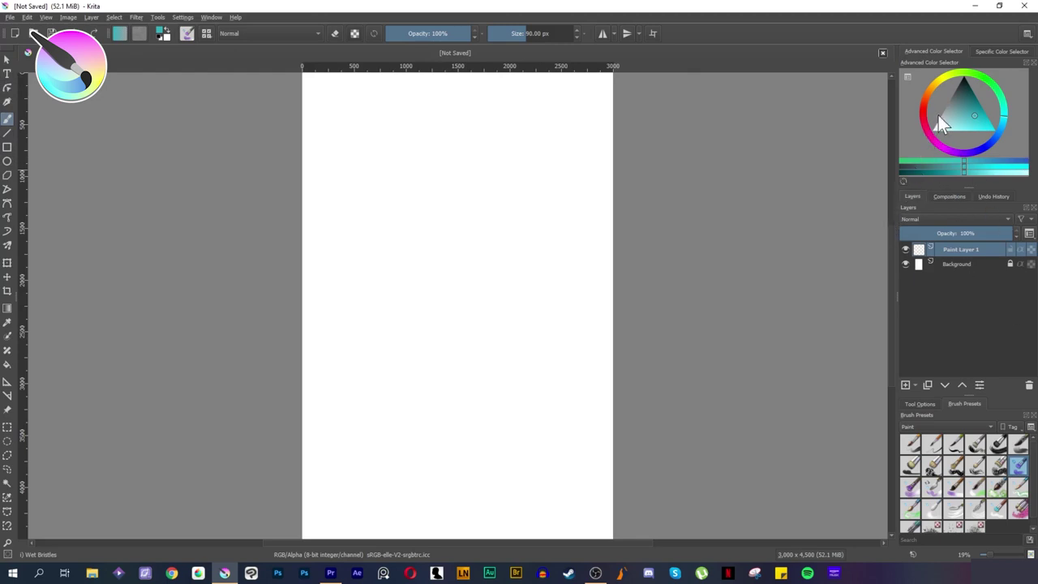
# Step: Pick a light cyan painting color and dock the Specific Color Selector beneath the Advanced Color Selector
pyautogui.moveTo(938, 114); pyautogui.dragTo(970, 125)
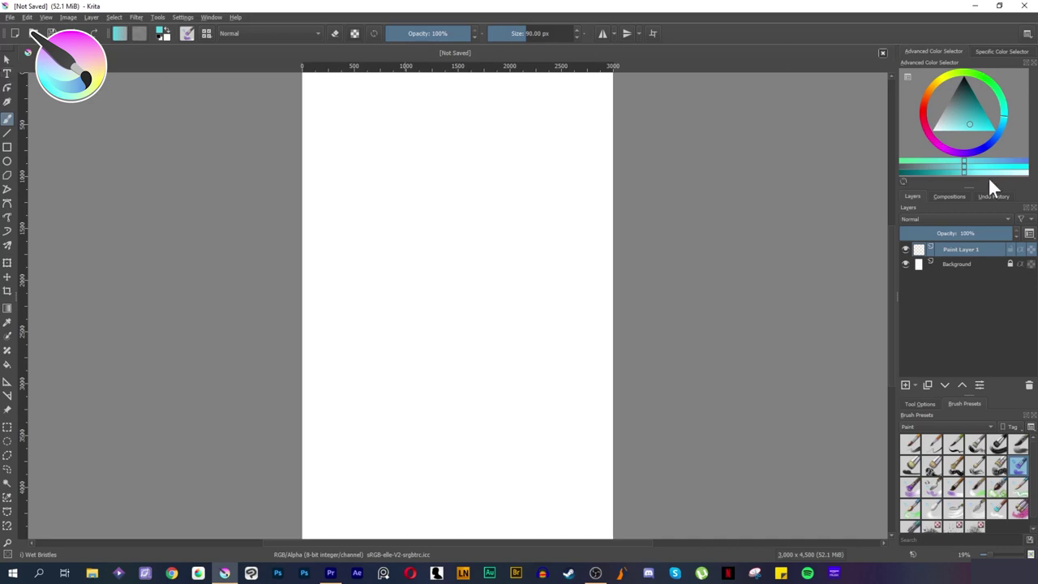
pyautogui.moveTo(964, 210); pyautogui.dragTo(788, 60)
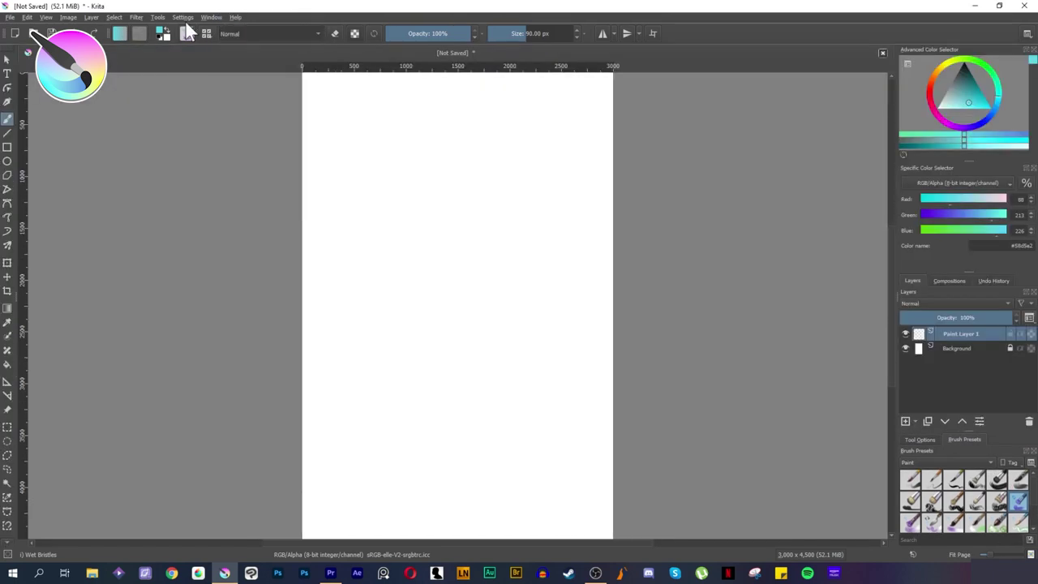
# Step: Try the Animation workspace layout and switch to the Big_Paint workspace
pyautogui.click(217, 18)
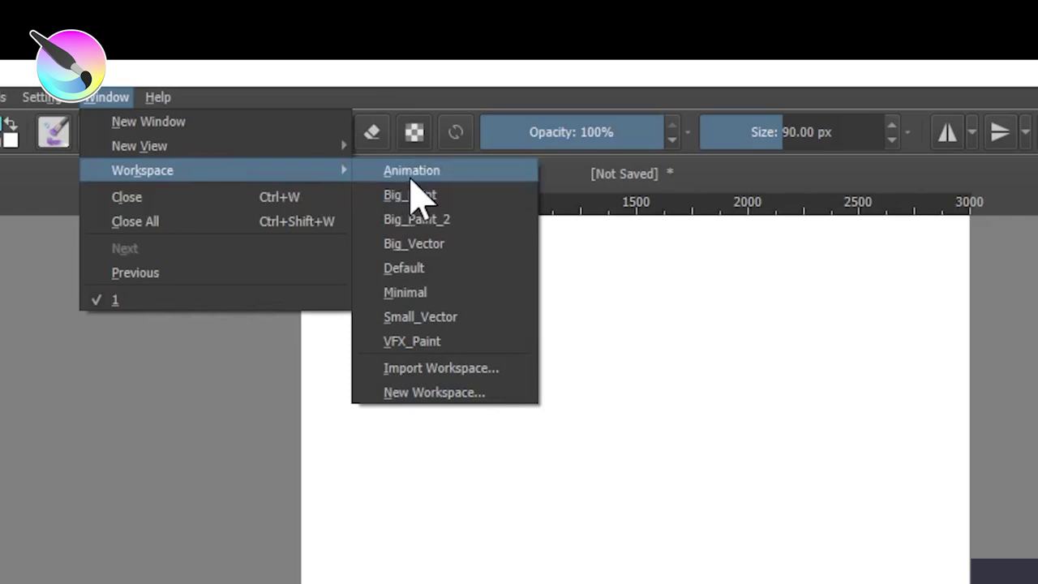
pyautogui.click(411, 180)
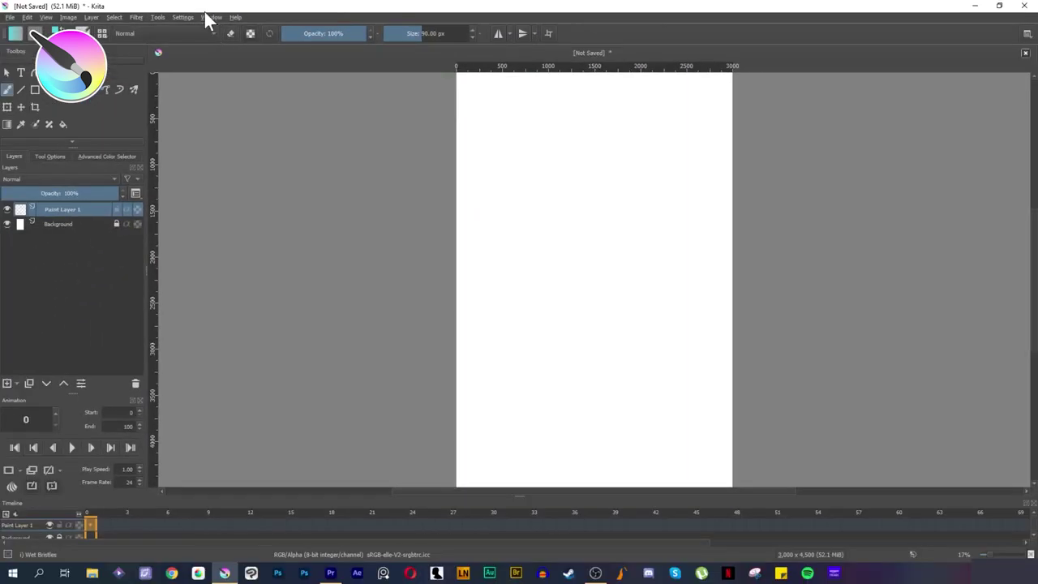
pyautogui.click(210, 17)
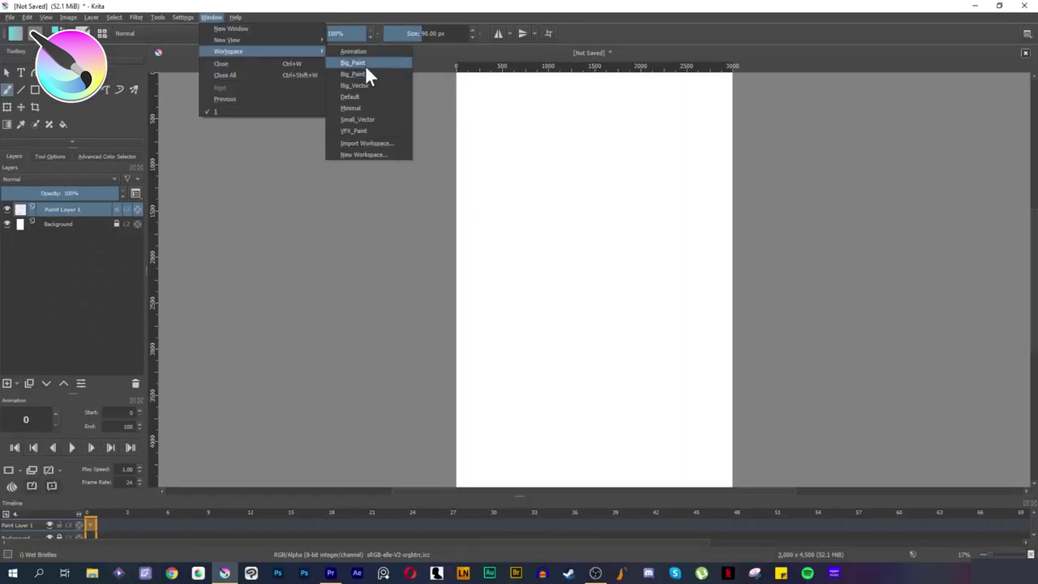
pyautogui.click(365, 68)
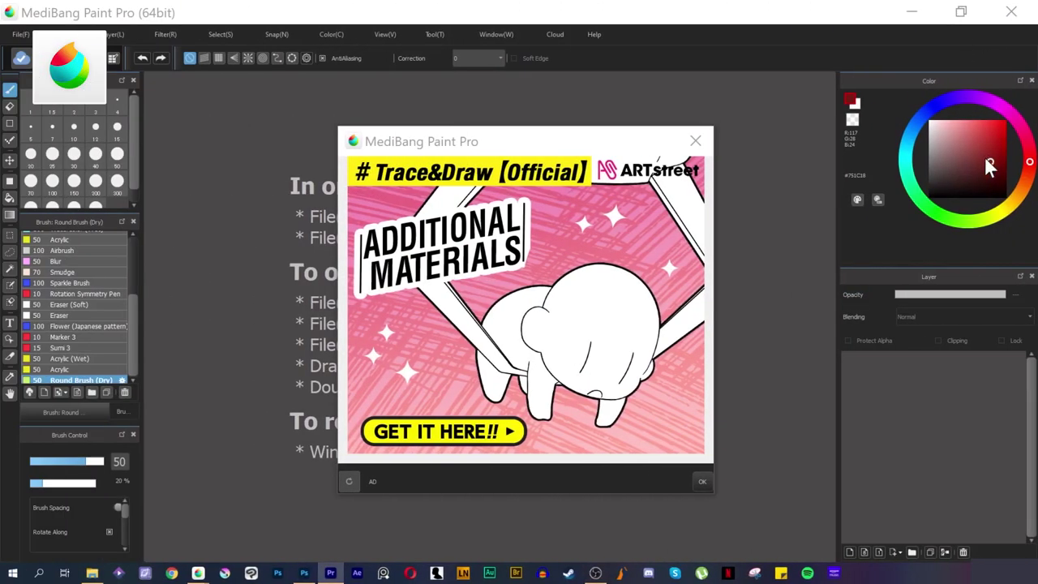
# Step: Switch to MediBang Paint, dismiss the advertisement, and view the settings for a new illustration without creating it
pyautogui.click(695, 142)
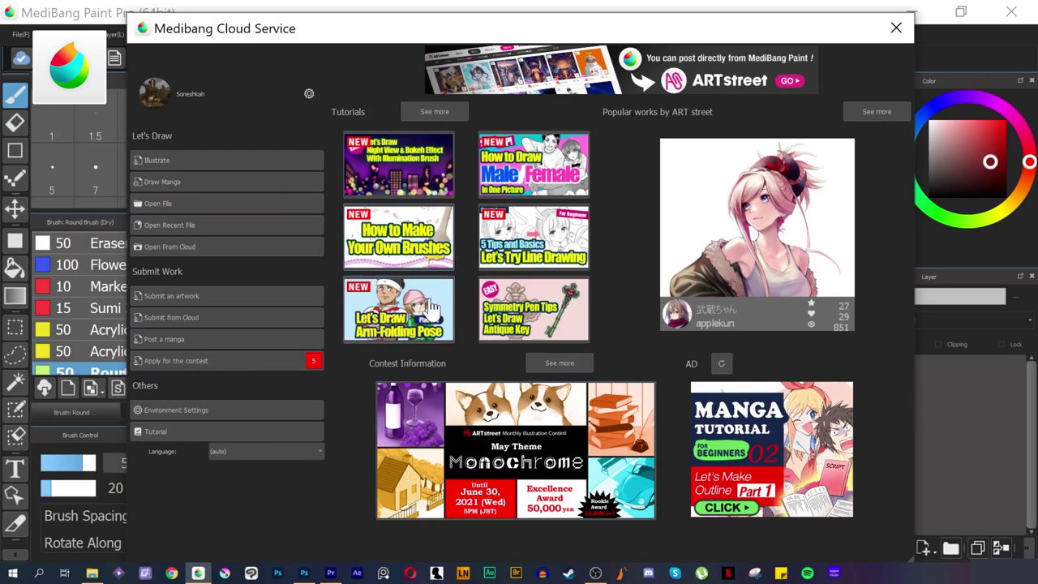
pyautogui.click(224, 170)
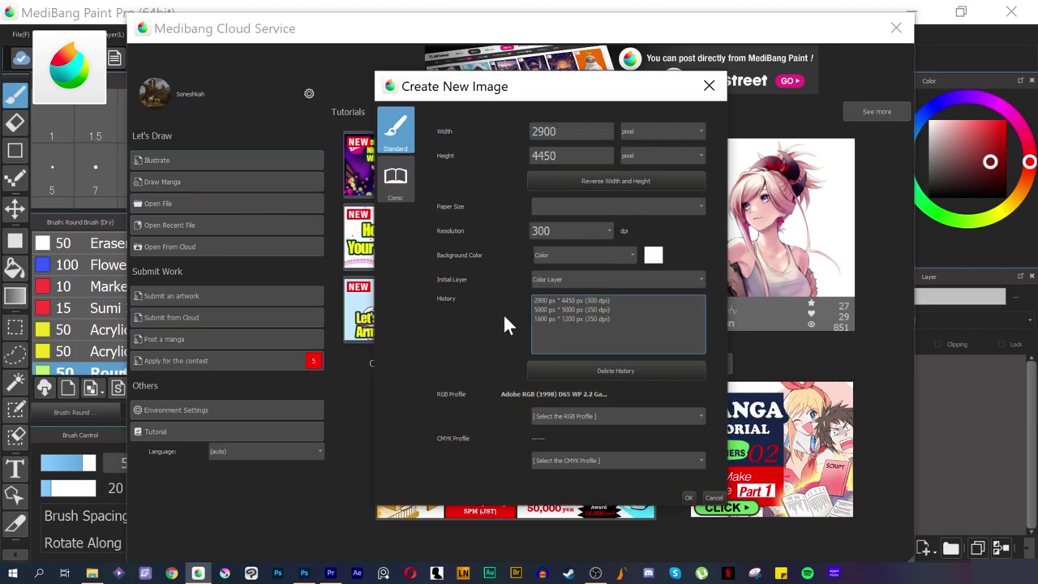
pyautogui.click(704, 90)
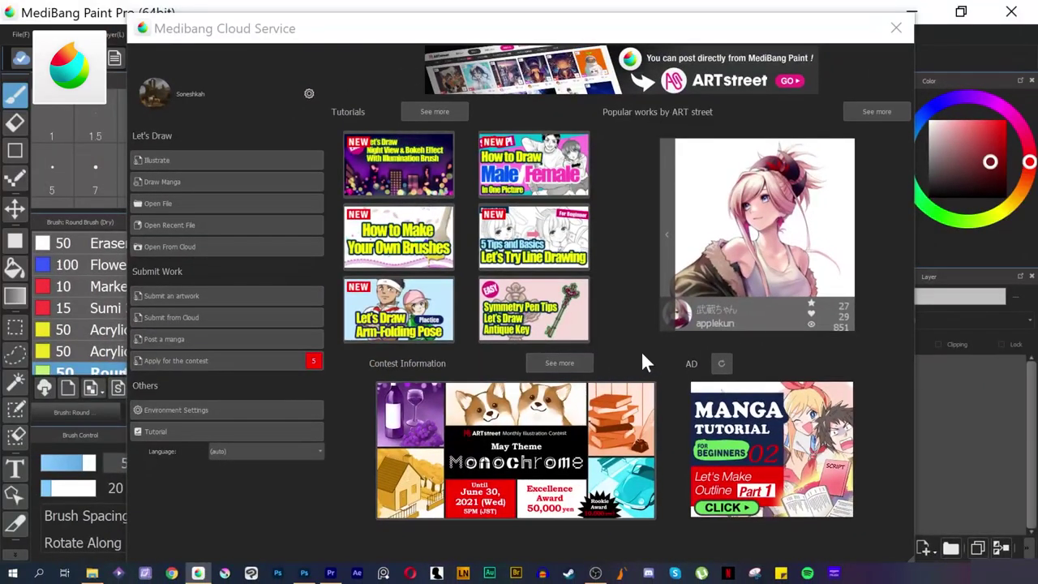
# Step: Browse the list of current illustration and manga contests in the cloud service window and close it
pyautogui.click(530, 364)
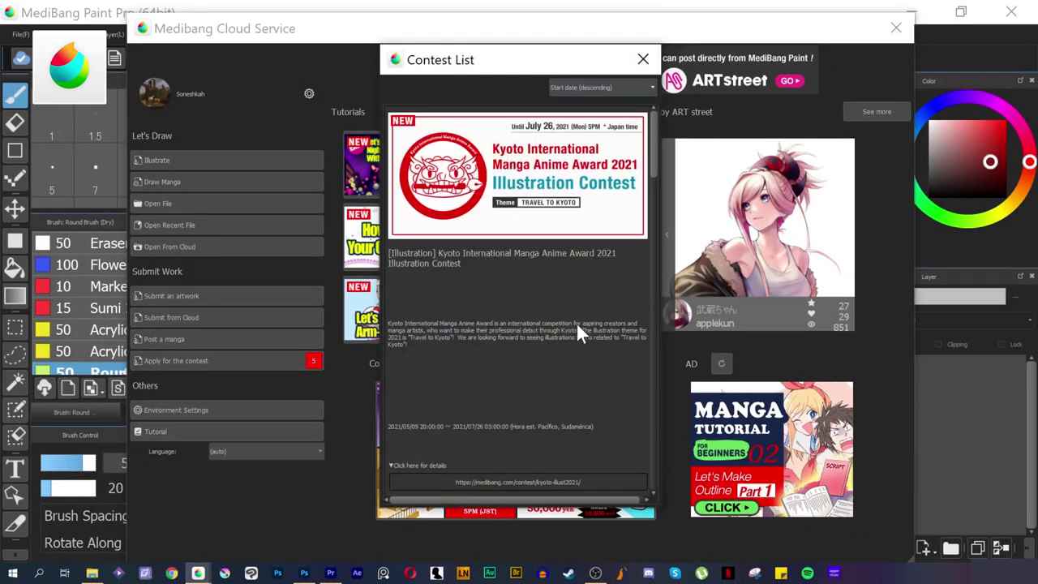
pyautogui.scroll(-5, 575, 319)
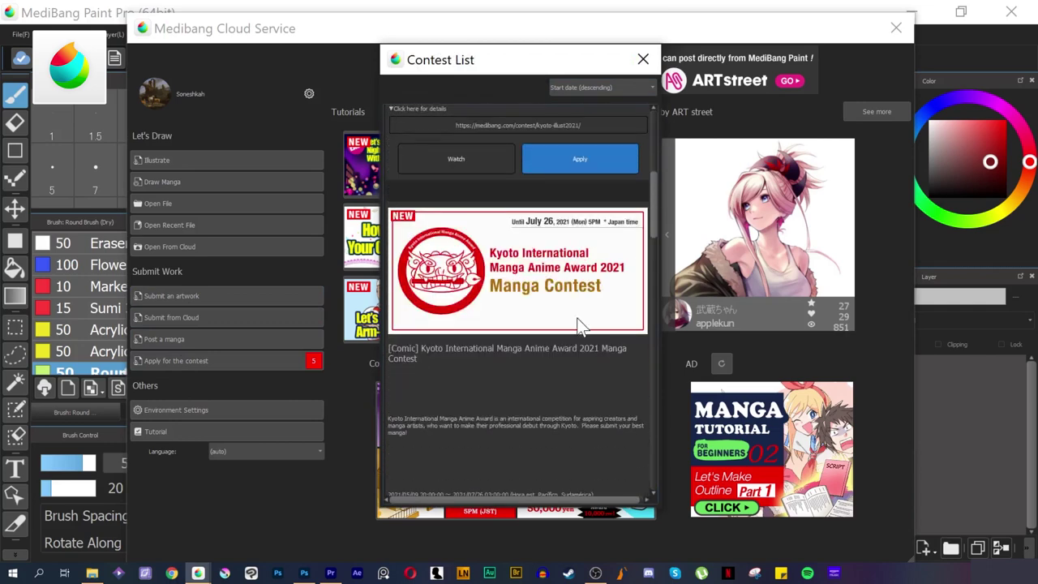
pyautogui.scroll(-4, 577, 321)
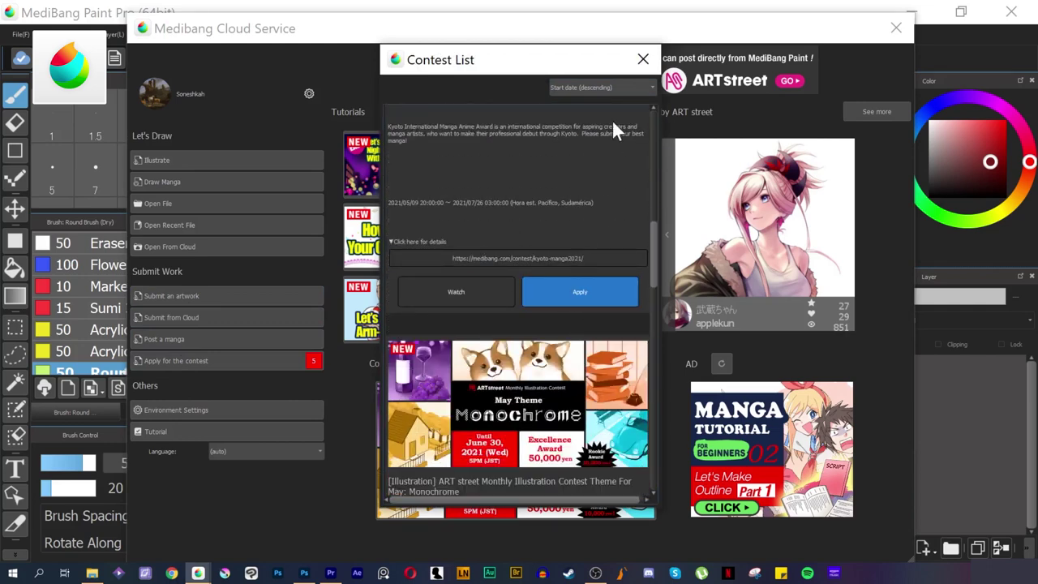
pyautogui.click(642, 61)
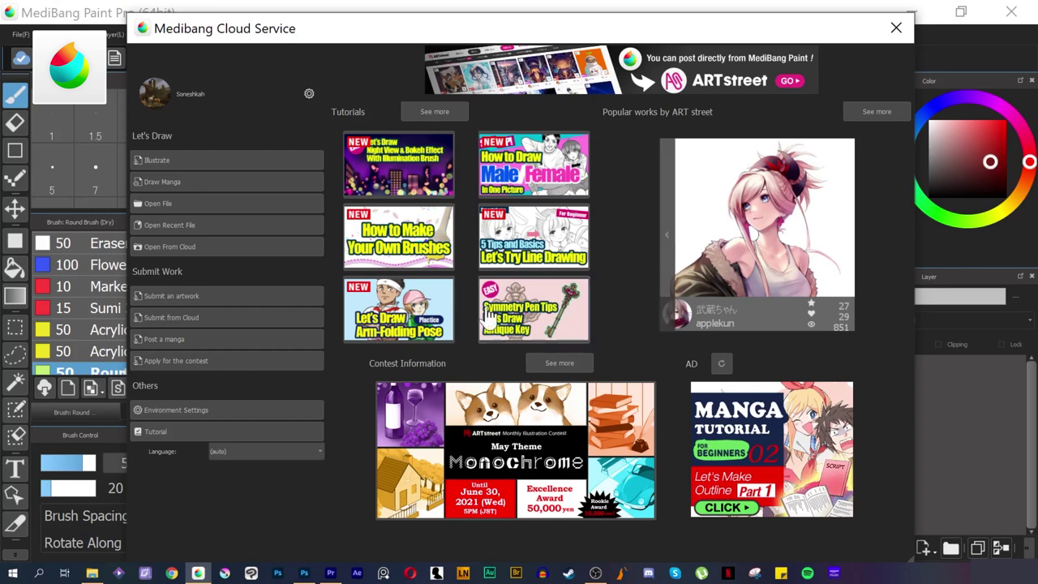
# Step: Choose the Manga (A4 Manuscript): 350dpi comic template and create the new image
pyautogui.click(201, 169)
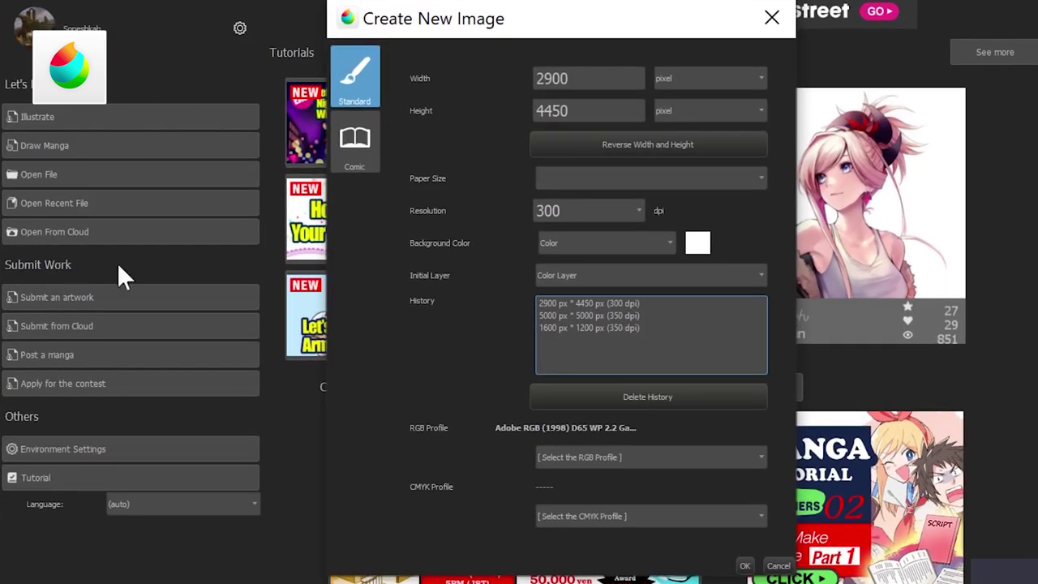
pyautogui.click(363, 174)
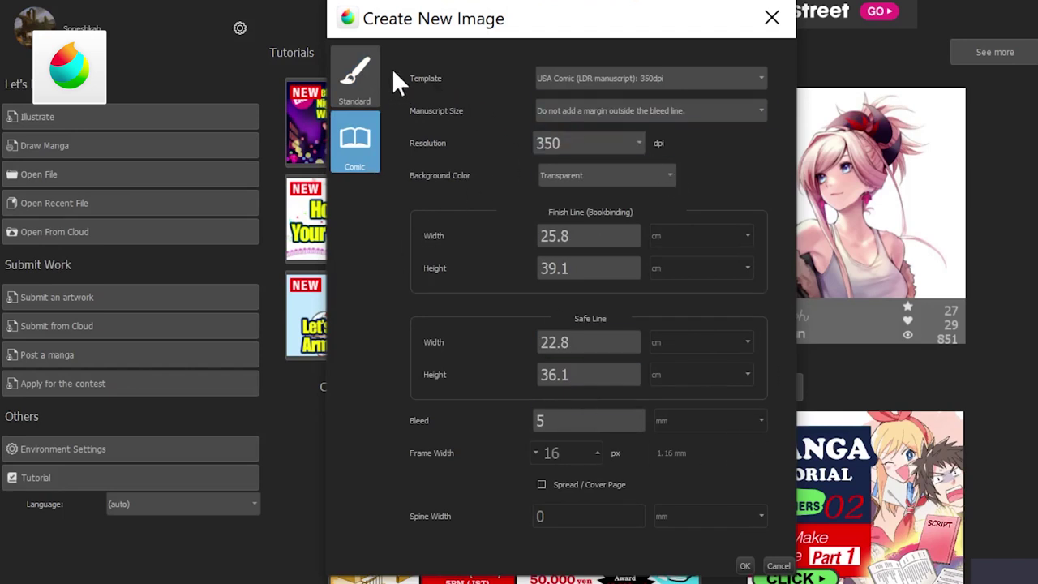
pyautogui.click(578, 76)
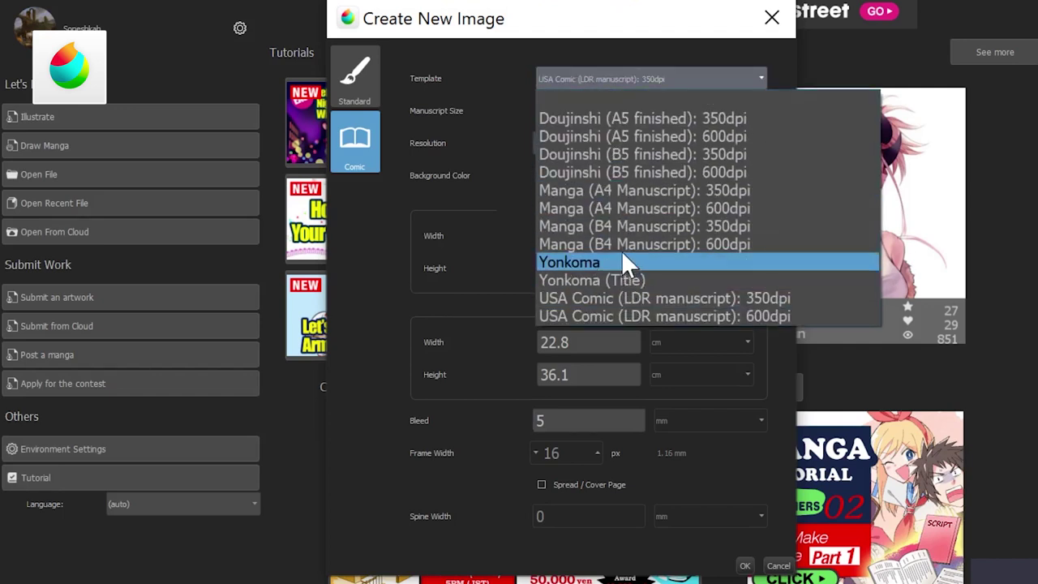
pyautogui.click(619, 190)
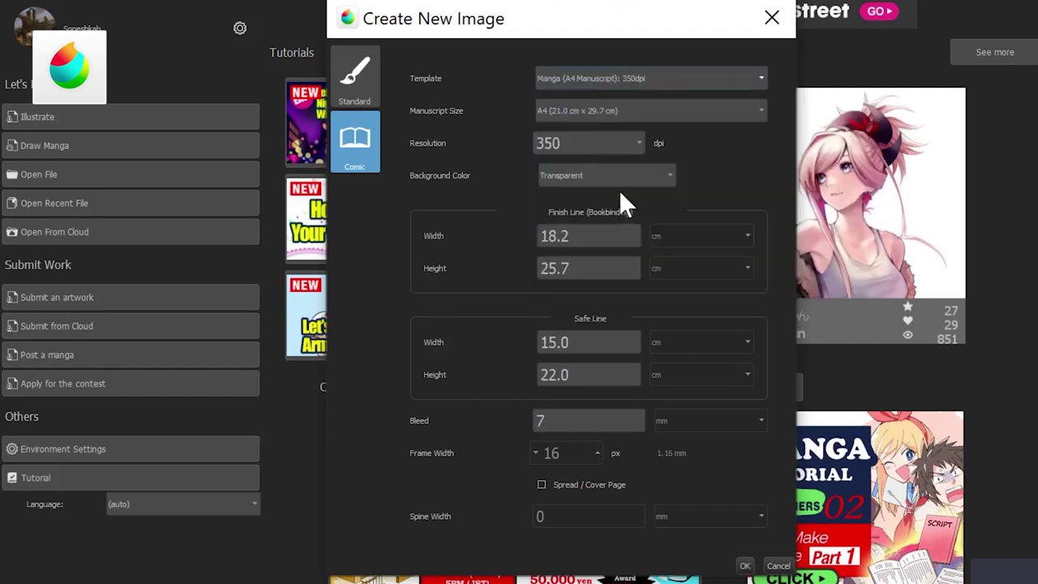
pyautogui.click(586, 236)
pyautogui.click(745, 565)
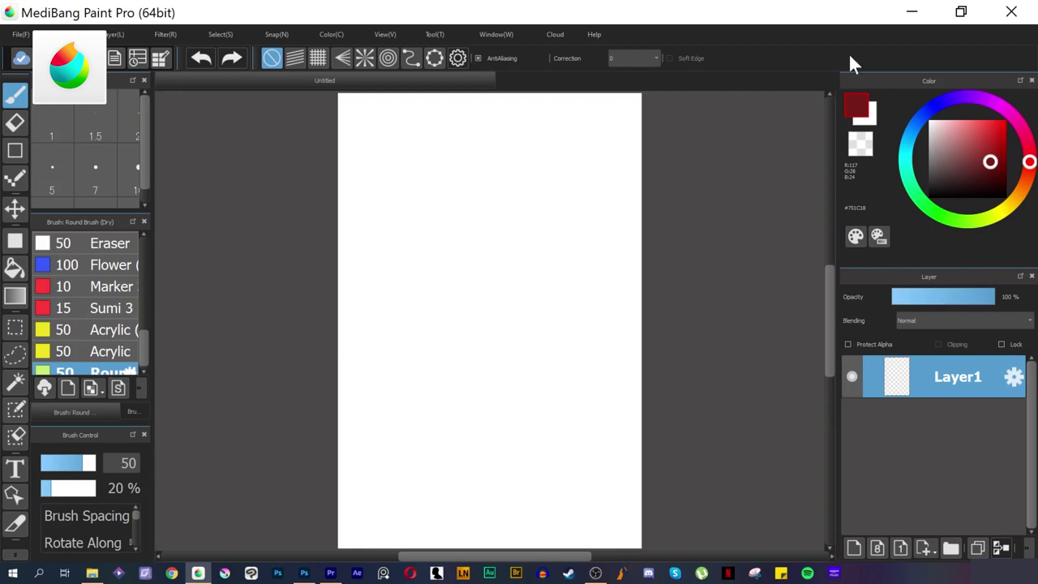
# Step: Try moving the Color and Layer panels from their docked places
pyautogui.moveTo(915, 83)
pyautogui.mouseDown()
pyautogui.moveTo(630, 138)
pyautogui.moveTo(457, 146)
pyautogui.moveTo(876, 106)
pyautogui.moveTo(769, 128)
pyautogui.moveTo(547, 132)
pyautogui.moveTo(875, 72)
pyautogui.moveTo(915, 93)
pyautogui.moveTo(910, 100)
pyautogui.mouseUp()
pyautogui.moveTo(942, 278); pyautogui.dragTo(908, 272)
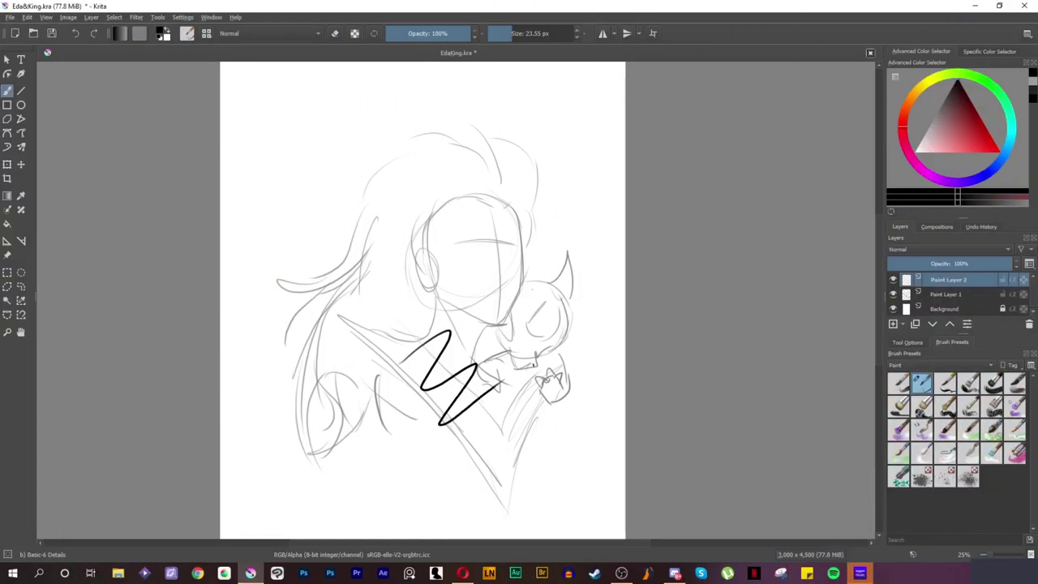
# Step: Switch to Krita and undo the black zigzag stroke drawn over the character sketch
pyautogui.hotkey('ctrl', 'z')
pyautogui.click(183, 17)
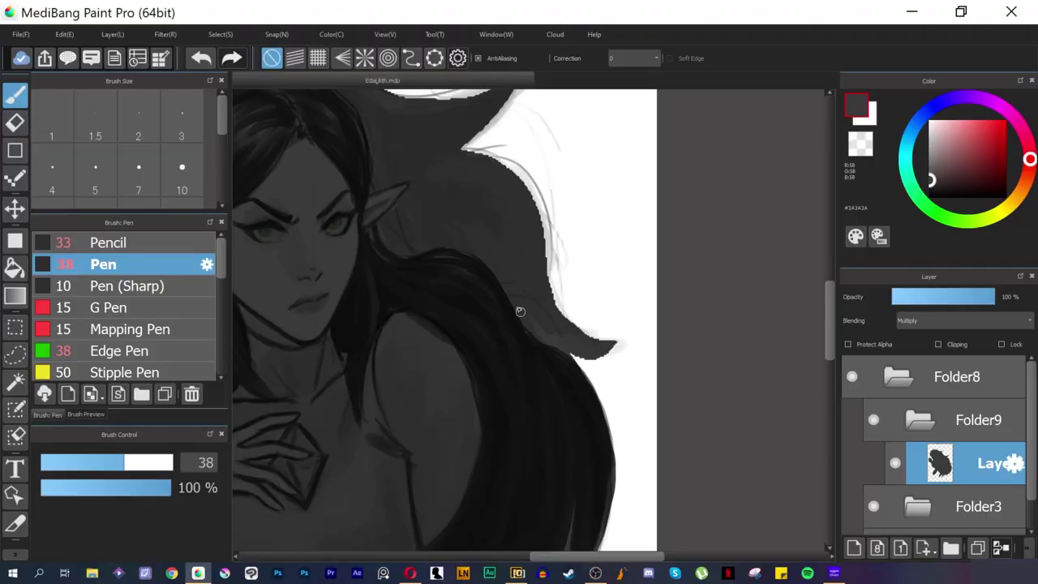
# Step: Switch to MediBang Paint and paint along the edge of the dark shape behind the woman's shoulder with the Pen
pyautogui.moveTo(466, 151); pyautogui.dragTo(614, 328)
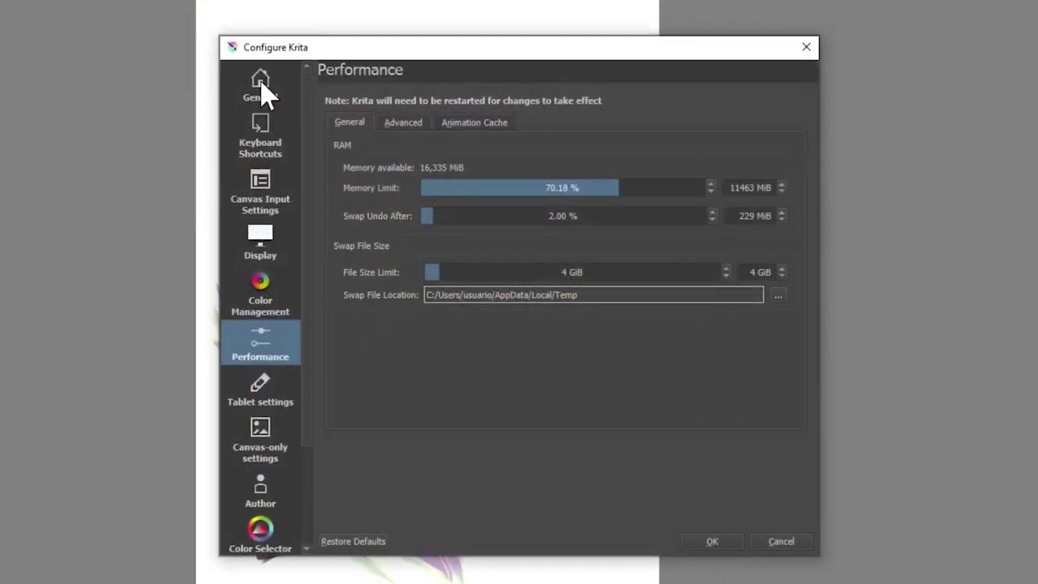
# Step: Switch to Krita's configuration and review the general Window, Tools and File Handling preferences
pyautogui.click(262, 83)
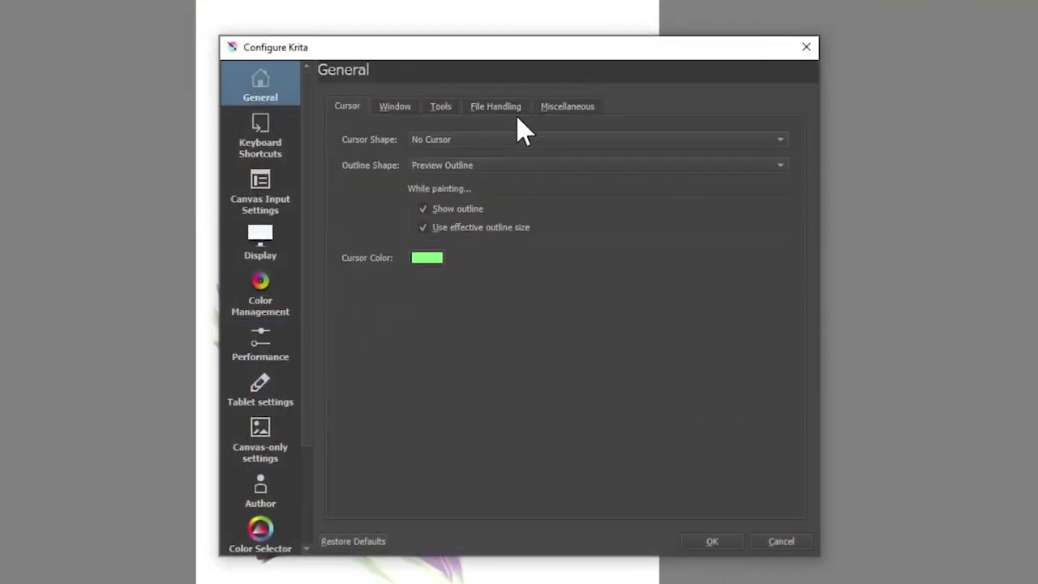
pyautogui.click(394, 112)
pyautogui.click(444, 122)
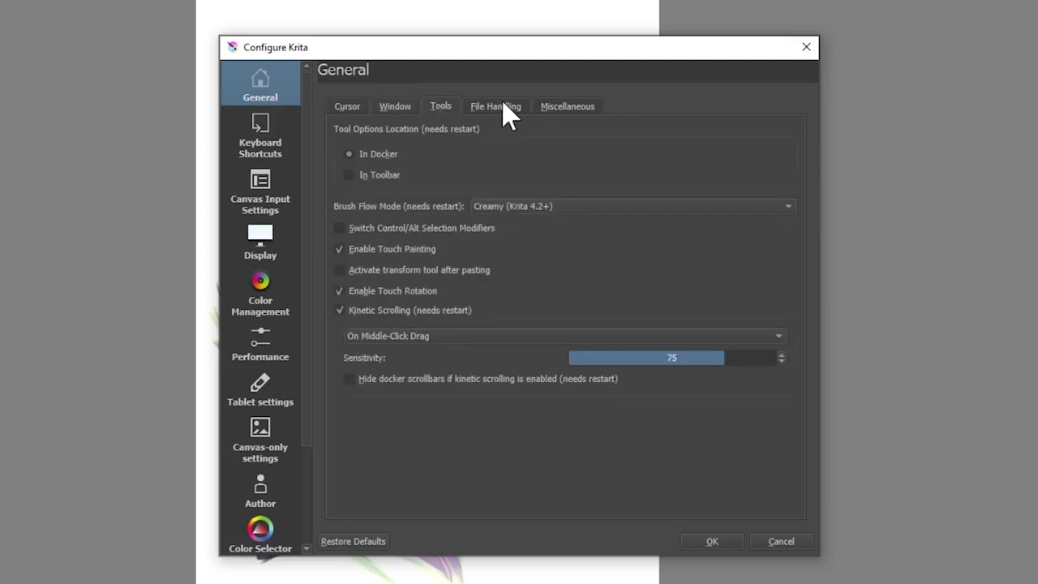
pyautogui.click(506, 113)
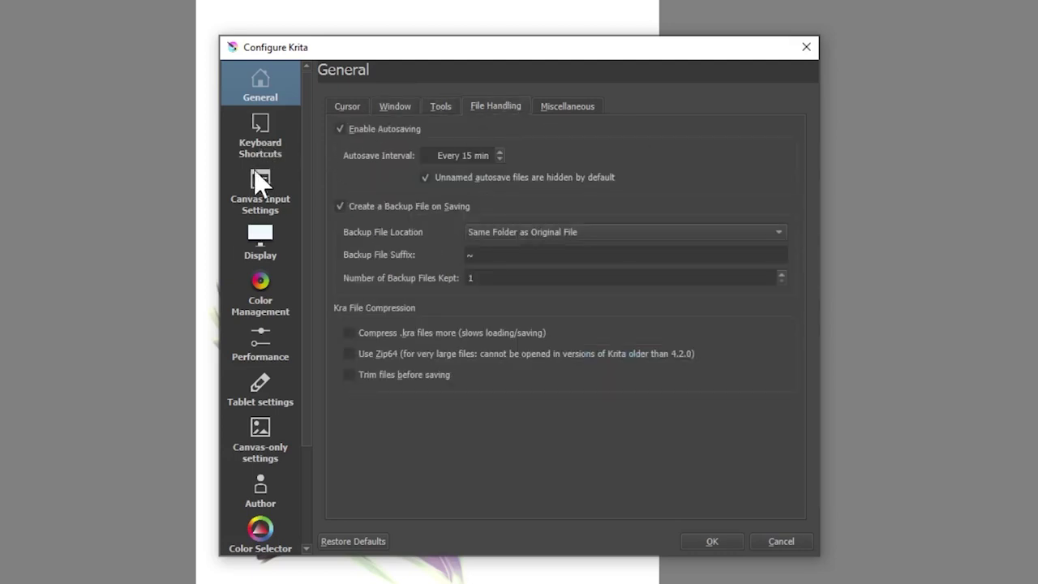
# Step: Review the display preferences for HDR, grid and canvas acceleration
pyautogui.click(262, 248)
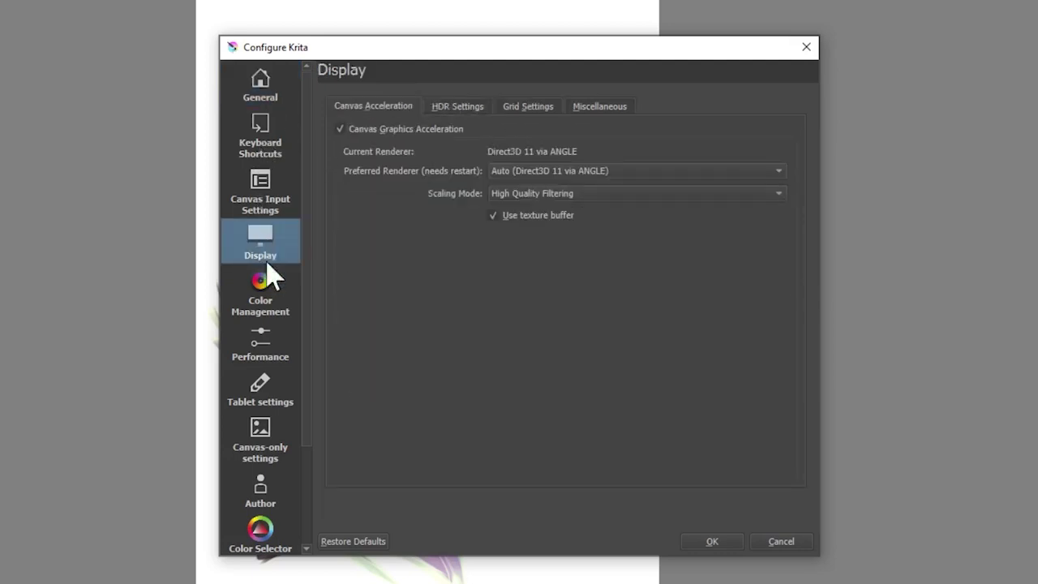
pyautogui.click(482, 107)
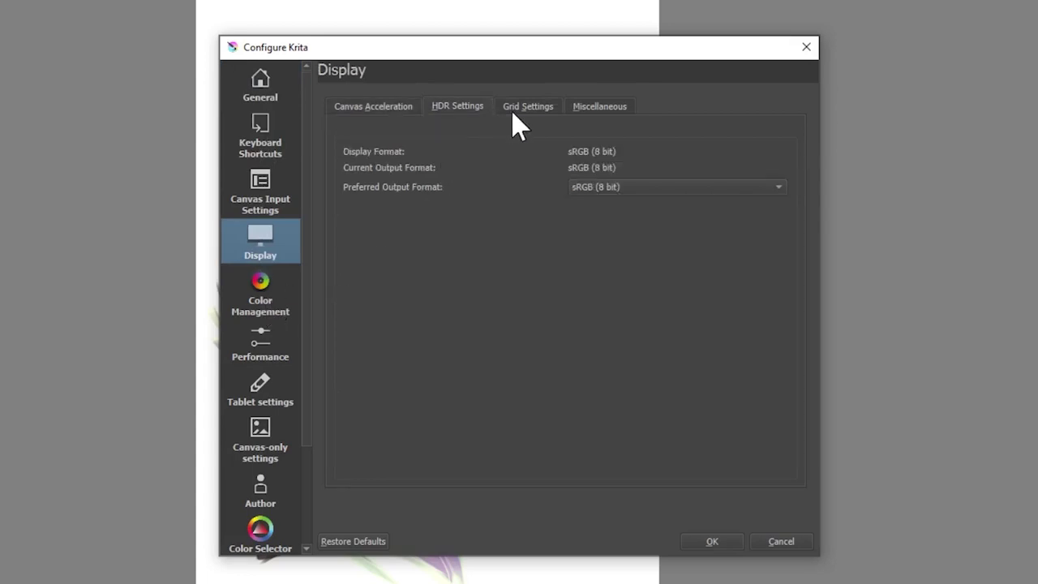
pyautogui.click(519, 112)
pyautogui.click(371, 113)
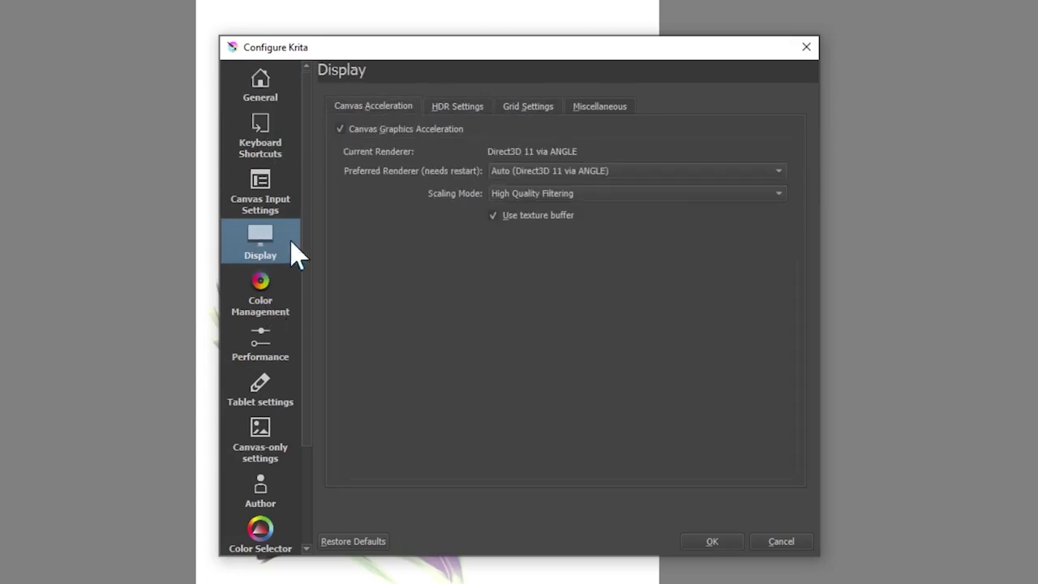
# Step: Review the performance preferences, including memory limits, advanced multithreading options and the animation cache
pyautogui.click(276, 365)
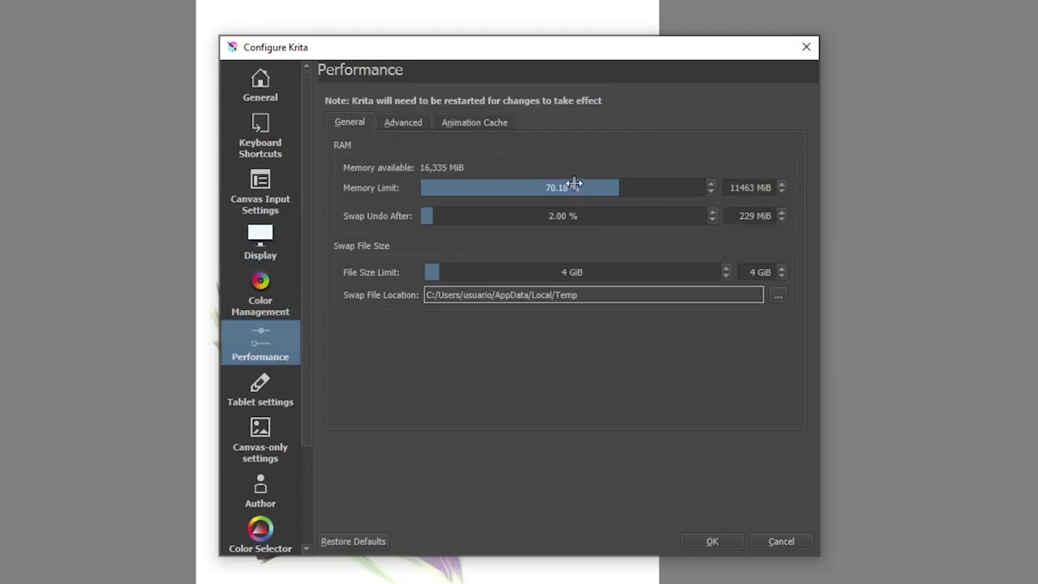
pyautogui.click(395, 130)
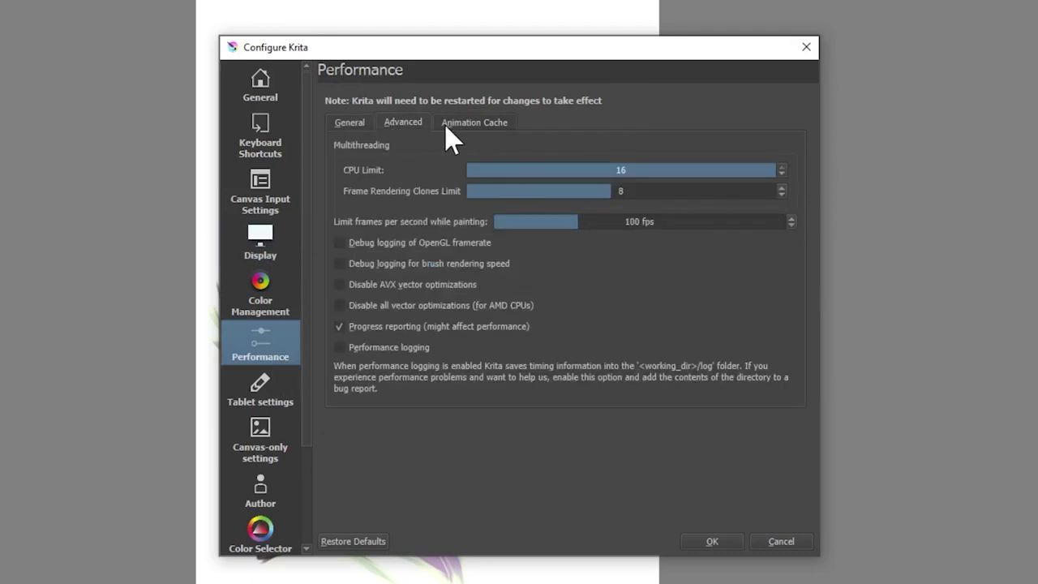
pyautogui.click(451, 128)
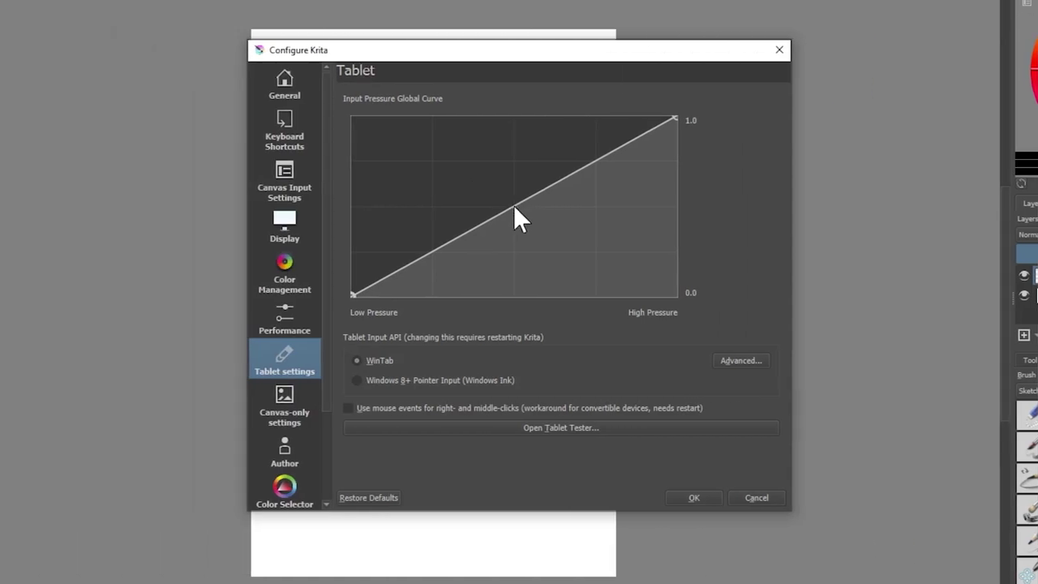
# Step: Raise the middle of the tablet's global input pressure curve and open the advanced WinTab options
pyautogui.moveTo(514, 205); pyautogui.dragTo(507, 181)
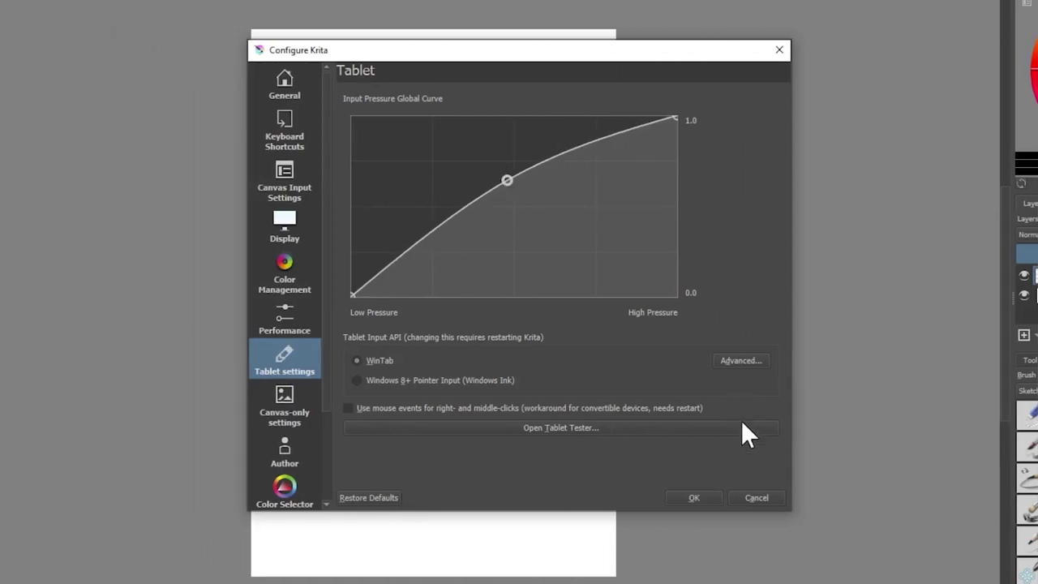
pyautogui.click(742, 361)
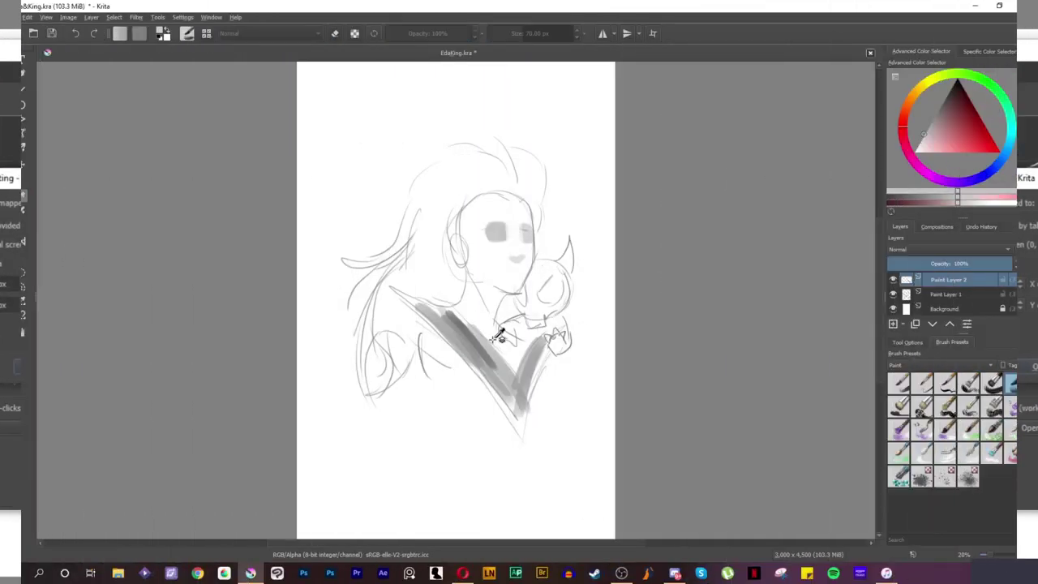
# Step: Block in the woman's hair behind her head and above her forehead with broad light-gray strokes, reducing the brush size partway
pyautogui.moveTo(458, 239); pyautogui.dragTo(417, 300)
pyautogui.moveTo(442, 195); pyautogui.dragTo(401, 267)
pyautogui.moveTo(409, 239)
pyautogui.mouseDown()
pyautogui.moveTo(362, 365)
pyautogui.moveTo(414, 280)
pyautogui.mouseUp()
pyautogui.moveTo(455, 171)
pyautogui.mouseDown()
pyautogui.moveTo(373, 315)
pyautogui.moveTo(430, 377)
pyautogui.mouseUp()
pyautogui.moveTo(490, 162)
pyautogui.mouseDown()
pyautogui.moveTo(401, 213)
pyautogui.moveTo(532, 195)
pyautogui.mouseUp()
pyautogui.press('[')
pyautogui.press('[')
pyautogui.press('[')
pyautogui.moveTo(498, 125)
pyautogui.mouseDown()
pyautogui.moveTo(532, 158)
pyautogui.moveTo(552, 213)
pyautogui.mouseUp()
# Step: Sample gray from the near eye socket and repaint the socket, and resample a tone from the forehead with a larger brush
pyautogui.hotkey('ctrl', '+')
pyautogui.hotkey('ctrl', '+')
pyautogui.keyDown('ctrl'); pyautogui.click(523, 184); pyautogui.keyUp('ctrl')
pyautogui.moveTo(511, 180)
pyautogui.mouseDown()
pyautogui.moveTo(538, 183)
pyautogui.moveTo(542, 195)
pyautogui.mouseUp()
pyautogui.keyDown('ctrl'); pyautogui.click(488, 149); pyautogui.keyUp('ctrl')
pyautogui.press(']')
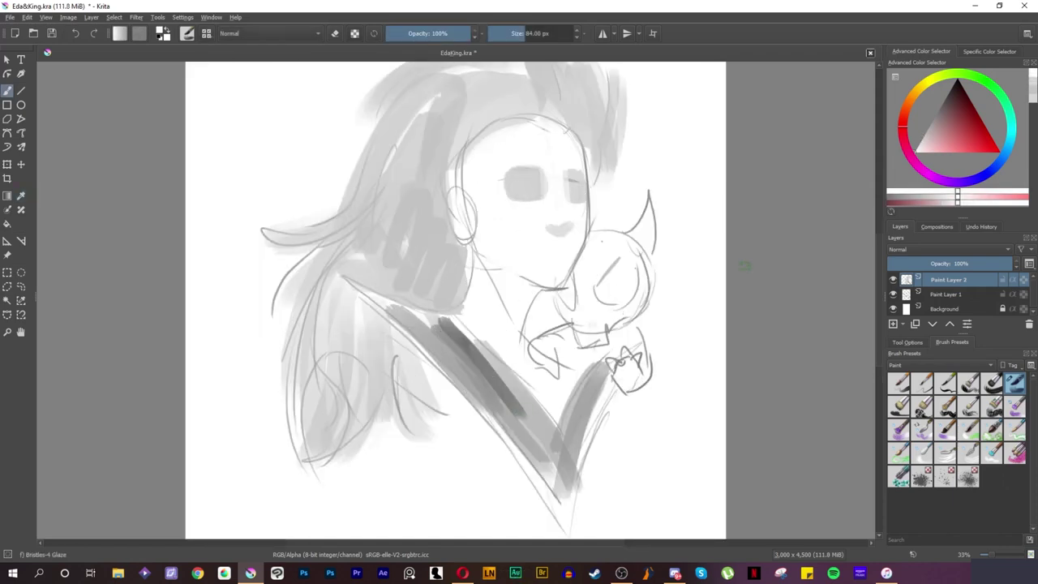
pyautogui.click(185, 17)
pyautogui.click(211, 130)
pyautogui.scroll(-15, 496, 292)
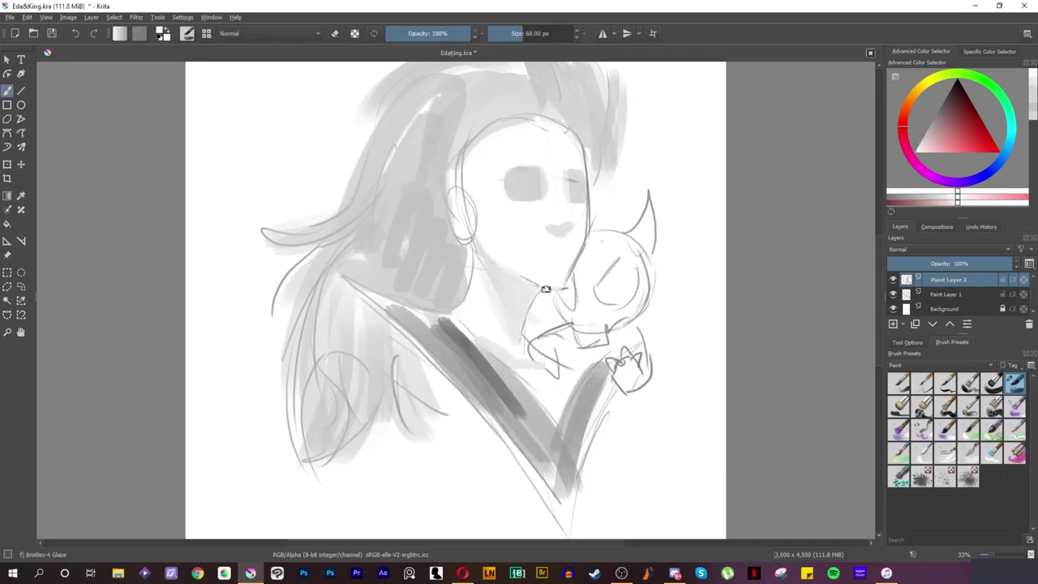
# Step: Enlarge the brush, paint over the sketch lines along the jaw and forehead, and rework the eye sockets with sampled gray
pyautogui.press(']')
pyautogui.press(']')
pyautogui.press(']')
pyautogui.press(']')
pyautogui.press(']')
pyautogui.press(']')
pyautogui.moveTo(590, 197); pyautogui.dragTo(566, 292)
pyautogui.moveTo(558, 126); pyautogui.dragTo(587, 209)
pyautogui.keyDown('ctrl'); pyautogui.click(579, 186); pyautogui.keyUp('ctrl')
pyautogui.moveTo(537, 173); pyautogui.dragTo(521, 196)
# Step: Try two other paint brush presets with test strokes on the blank area beside the collar and undo each stroke
pyautogui.click(945, 383)
pyautogui.moveTo(634, 415); pyautogui.dragTo(682, 459)
pyautogui.hotkey('ctrl', 'z')
pyautogui.click(945, 430)
pyautogui.moveTo(561, 503); pyautogui.dragTo(640, 449)
pyautogui.hotkey('ctrl', 'z')
pyautogui.moveTo(682, 350); pyautogui.dragTo(622, 452)
pyautogui.hotkey('ctrl', 'z')
# Step: Choose the Bristles-5 Flat brush, test it with two strokes beside the collar and undo both
pyautogui.click(899, 406)
pyautogui.moveTo(670, 403); pyautogui.dragTo(605, 470)
pyautogui.moveTo(694, 374); pyautogui.dragTo(635, 480)
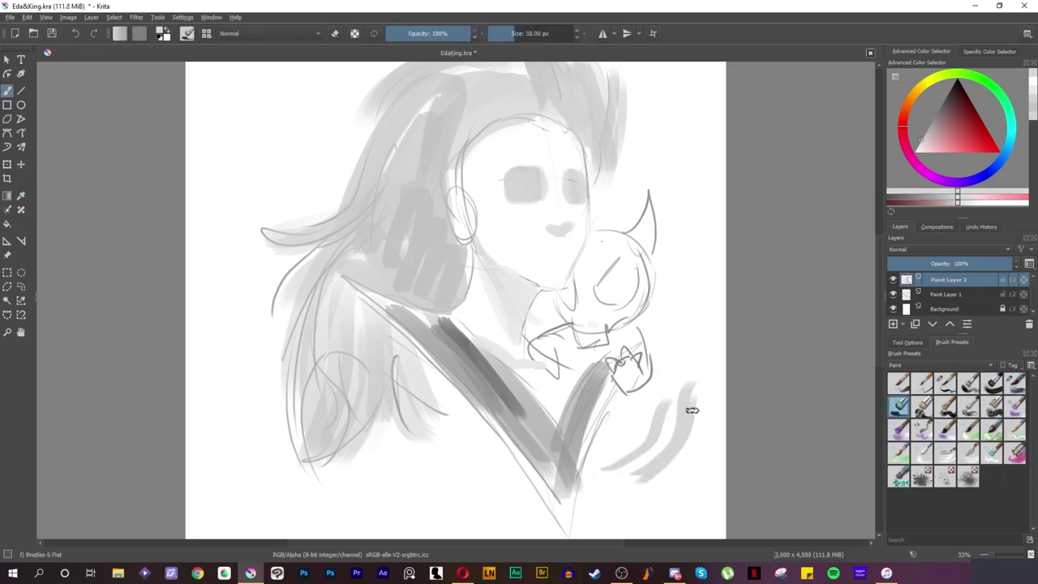
pyautogui.hotkey('ctrl', 'z')
pyautogui.hotkey('ctrl', 'z')
# Step: Draw round irises inside both eye sockets in darker gray with a small brush and refine the far eye with sampled gray
pyautogui.click(938, 111)
pyautogui.press('[')
pyautogui.press('[')
pyautogui.press('[')
pyautogui.press('[')
pyautogui.press('[')
pyautogui.press('[')
pyautogui.moveTo(534, 183); pyautogui.dragTo(538, 186)
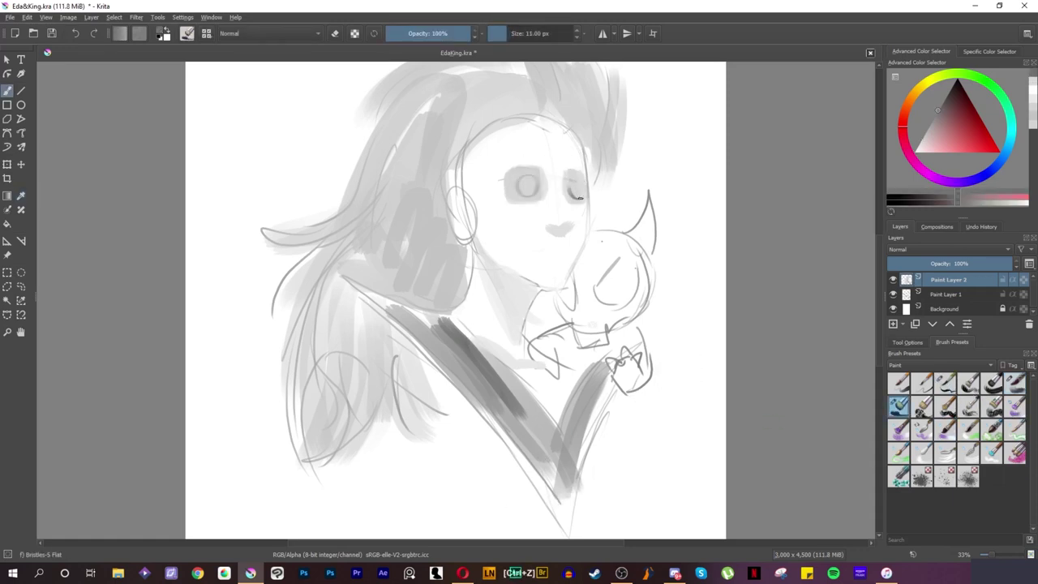
pyautogui.moveTo(567, 187); pyautogui.dragTo(586, 189)
pyautogui.press('[')
pyautogui.keyDown('ctrl'); pyautogui.click(577, 188); pyautogui.keyUp('ctrl')
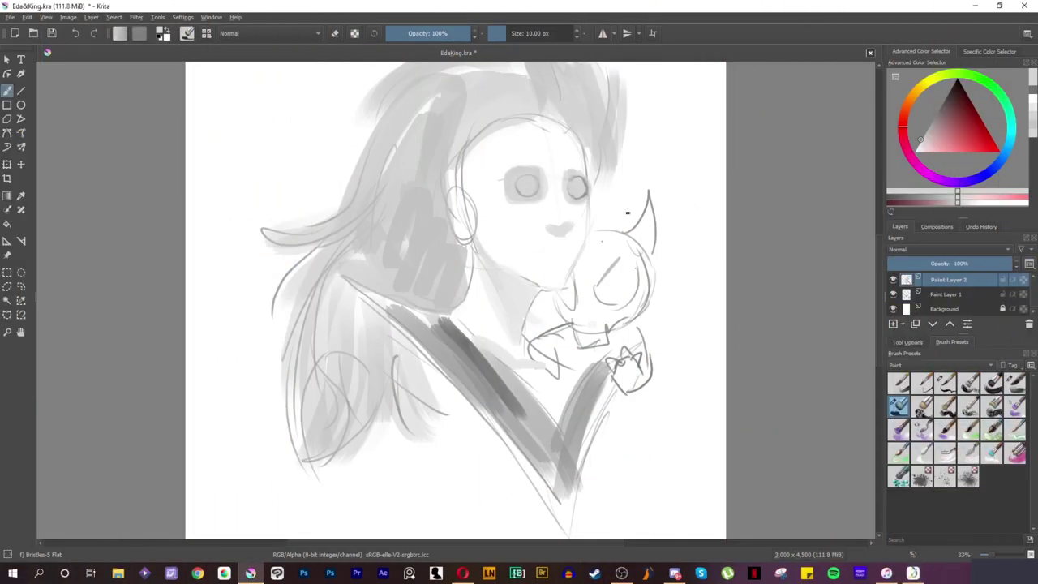
pyautogui.moveTo(628, 212)
pyautogui.mouseDown()
pyautogui.moveTo(602, 282)
pyautogui.moveTo(565, 291)
pyautogui.mouseUp()
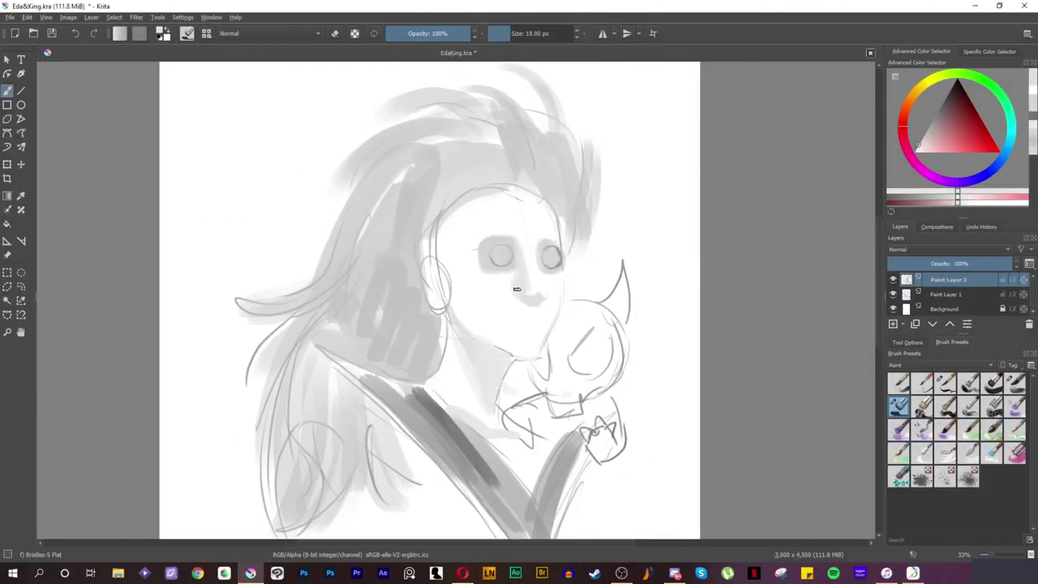
# Step: Pick a medium gray as the paint color and open the Advanced Color Selector's settings
pyautogui.click(935, 117)
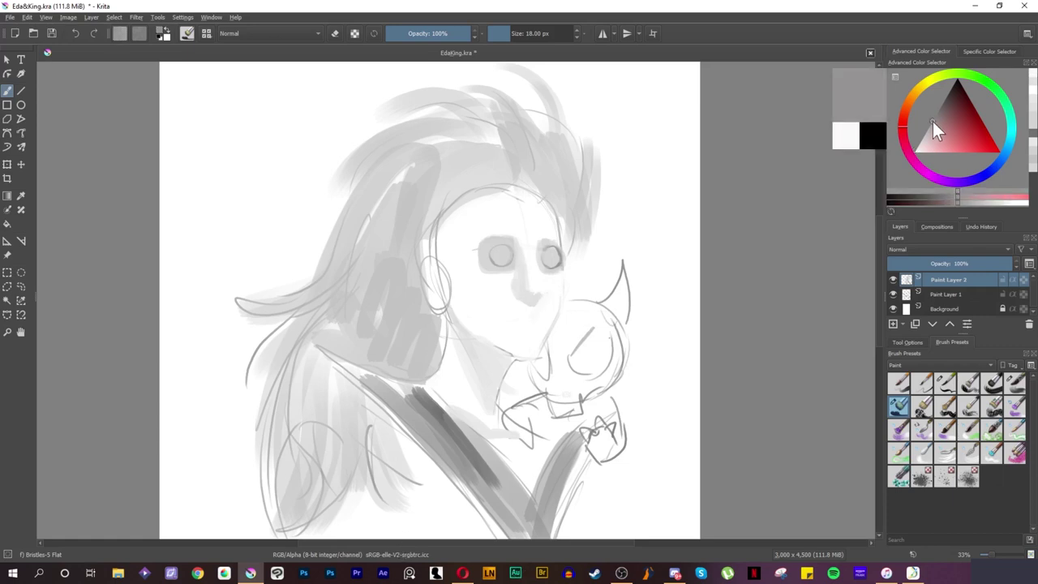
pyautogui.click(897, 74)
pyautogui.click(527, 267)
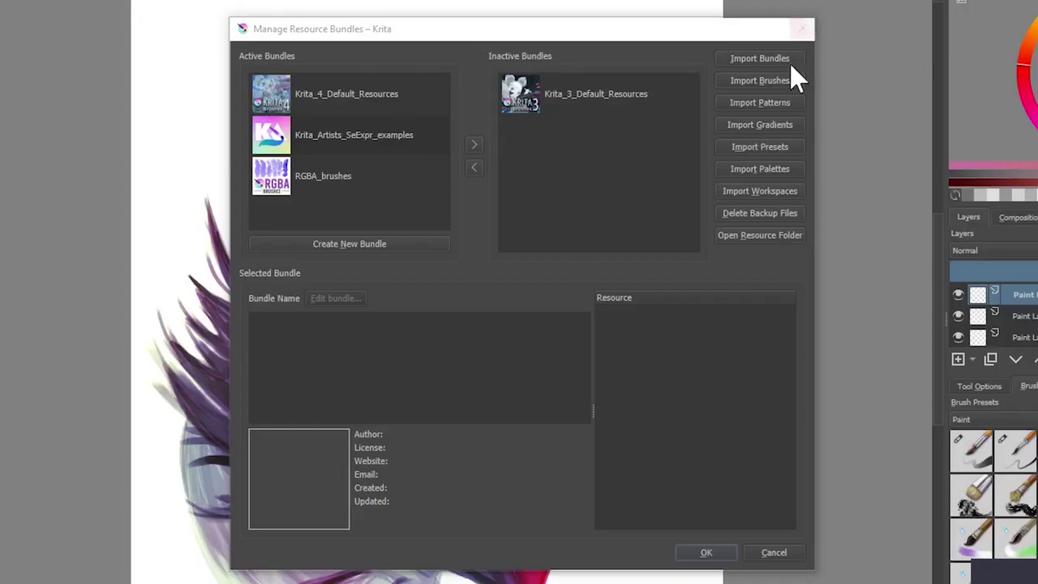
# Step: Start importing brushes through Manage Resources and pick the 2020 ABR brush file from the Photoshop Tools Brushes folder
pyautogui.click(790, 64)
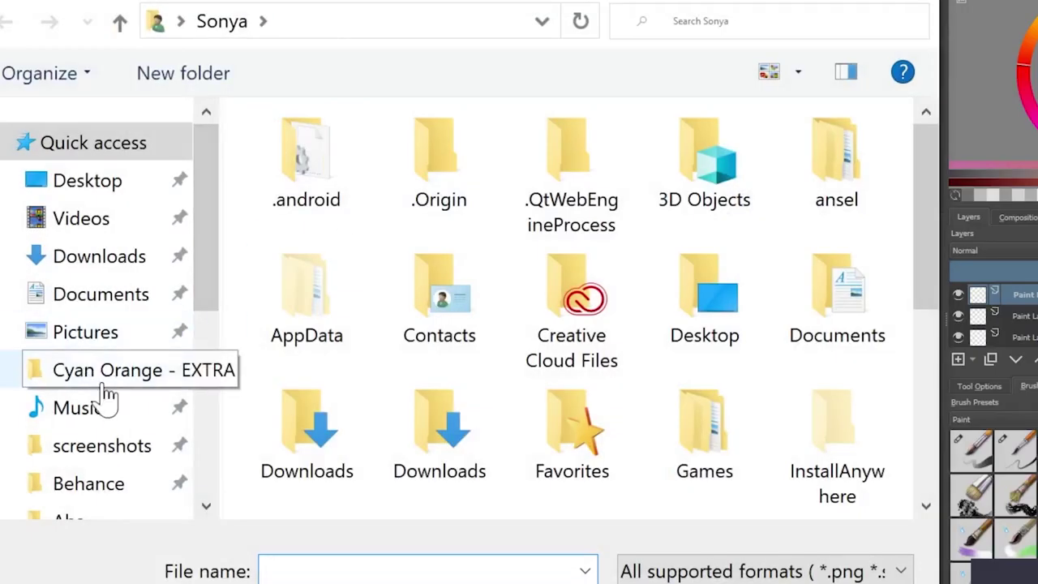
pyautogui.click(99, 377)
pyautogui.click(231, 25)
pyautogui.doubleClick(391, 336)
pyautogui.doubleClick(359, 175)
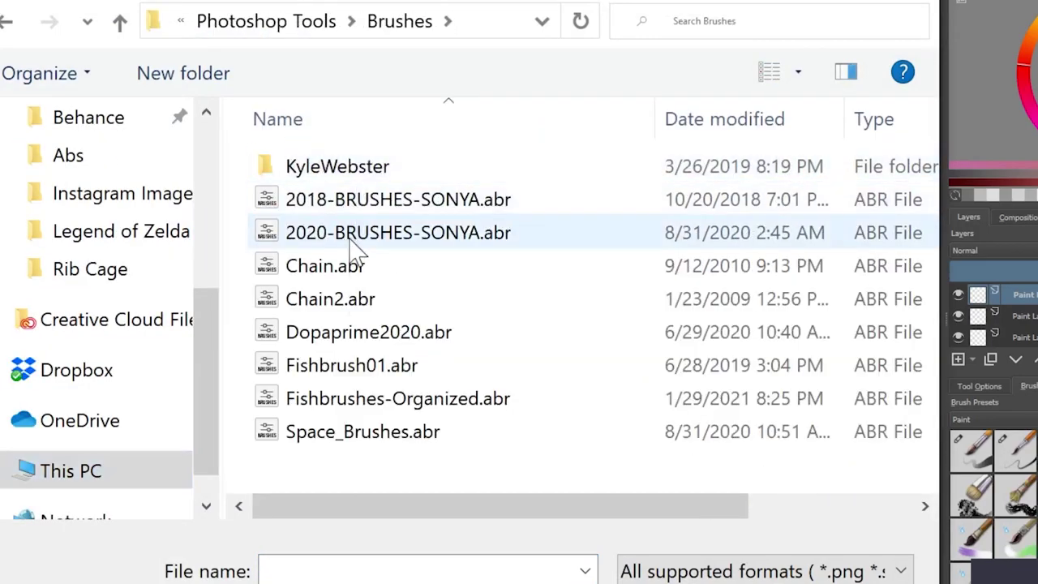
pyautogui.click(352, 237)
pyautogui.click(352, 237)
pyautogui.click(347, 235)
pyautogui.doubleClick(652, 221)
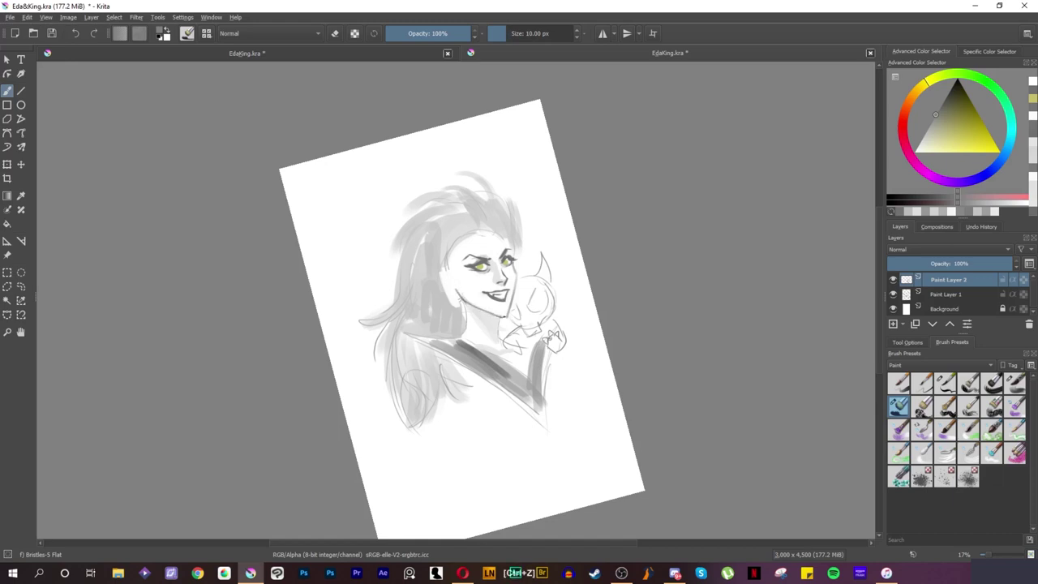
# Step: Paint along the far edge of the woman's face and sample its tone with the brush enlarged to 13 px
pyautogui.moveTo(510, 311); pyautogui.dragTo(516, 268)
pyautogui.keyDown('ctrl'); pyautogui.click(517, 265); pyautogui.keyUp('ctrl')
pyautogui.press(']')
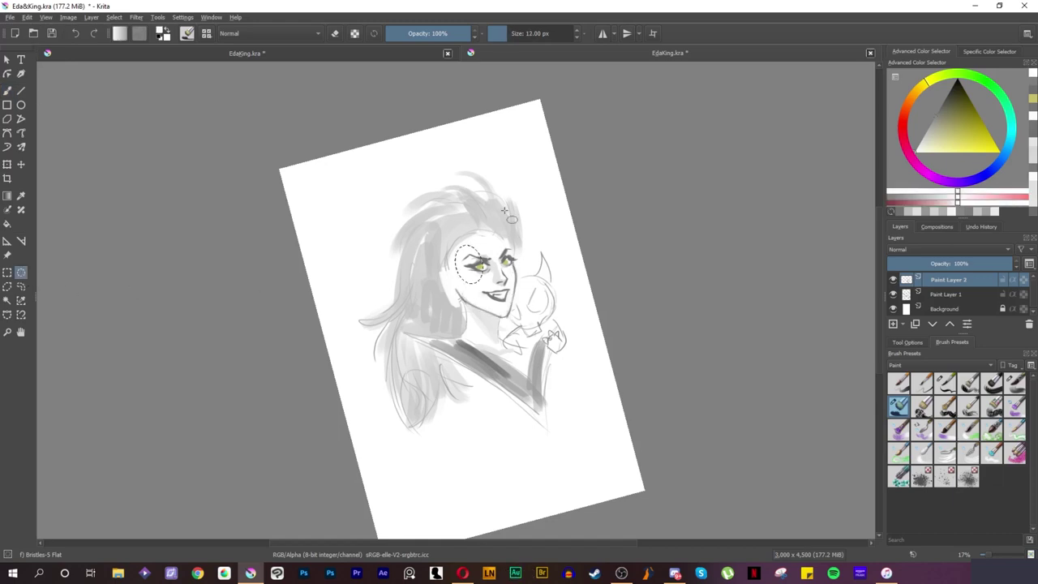
# Step: Transform the selected area around the near eye, clear the selection and reset the canvas rotation
pyautogui.hotkey('ctrl', 't')
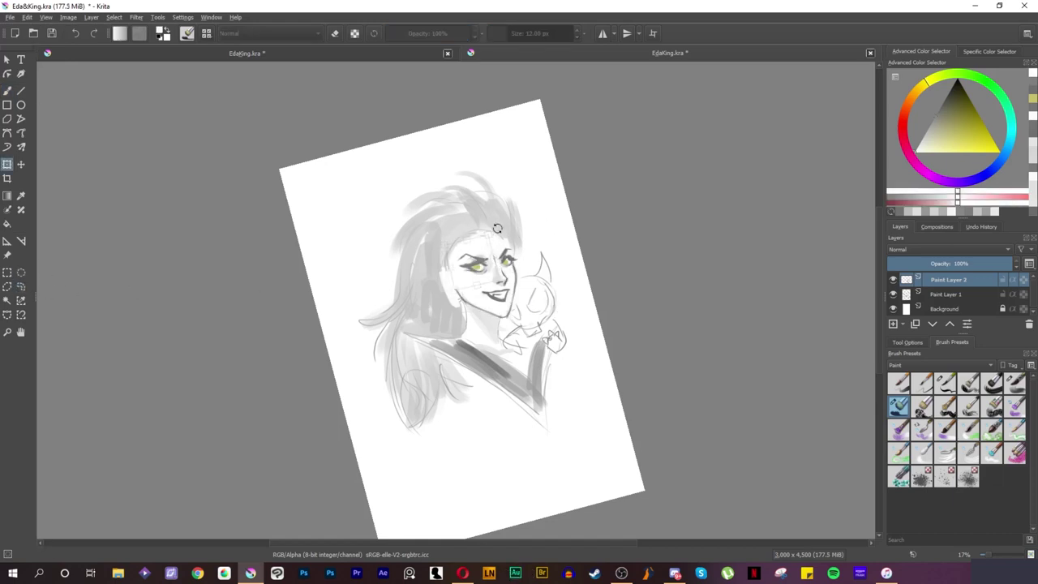
pyautogui.press('Return')
pyautogui.click(114, 17)
pyautogui.click(139, 36)
pyautogui.hotkey('ctrl', '-')
pyautogui.press('5')
pyautogui.hotkey('ctrl', '+')
# Step: Retouch the bridge of the woman's nose with the brush, using tones sampled from the face
pyautogui.press('b')
pyautogui.keyDown('ctrl'); pyautogui.click(502, 285); pyautogui.keyUp('ctrl')
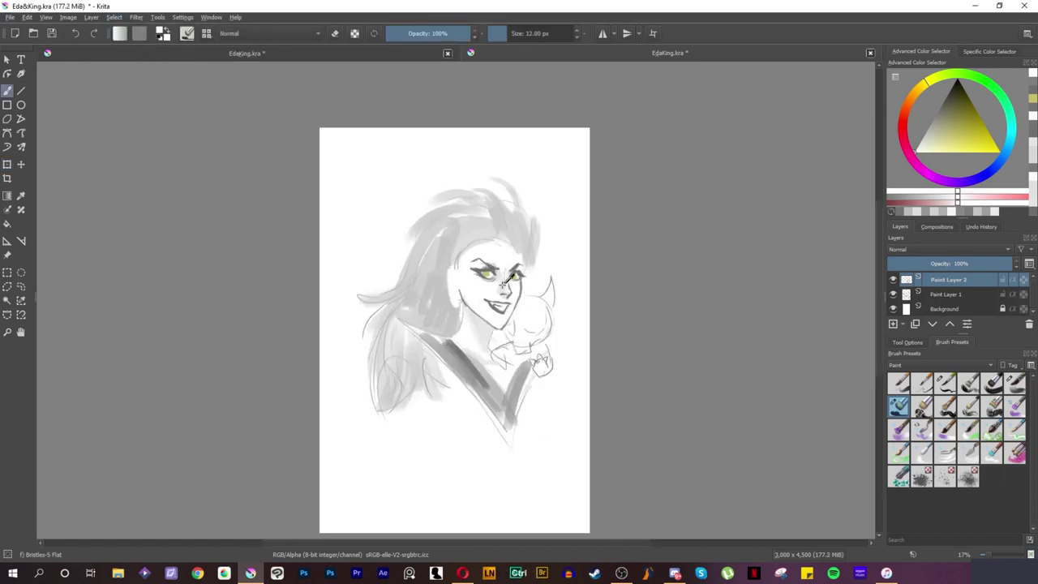
pyautogui.keyDown('ctrl'); pyautogui.click(503, 284); pyautogui.keyUp('ctrl')
pyautogui.moveTo(501, 285); pyautogui.dragTo(505, 287)
pyautogui.keyDown('ctrl'); pyautogui.click(510, 294); pyautogui.keyUp('ctrl')
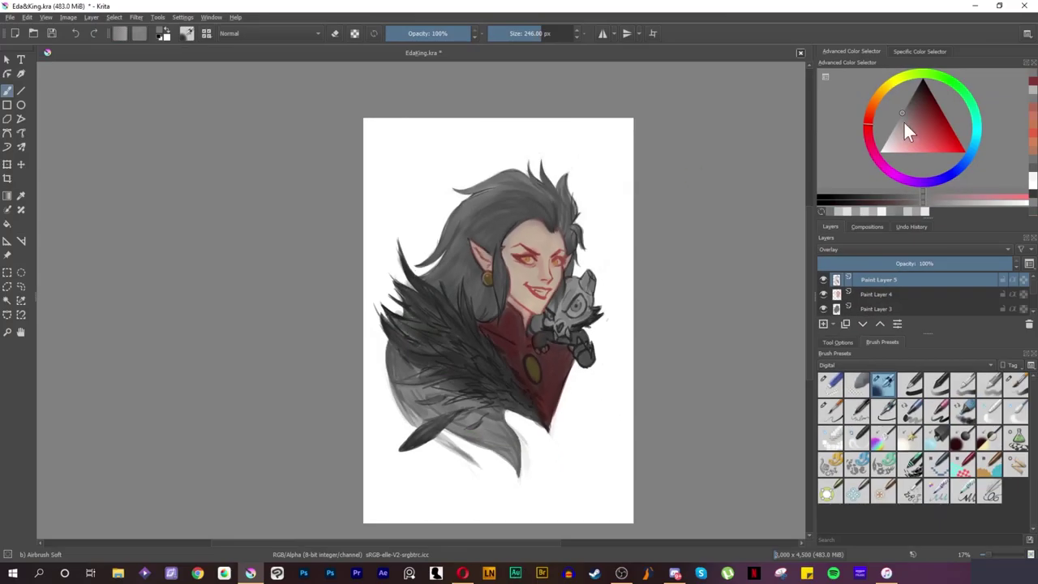
# Step: Pick a pale tone for the soft airbrush, and paint the skull creature's iris magenta with the Basic-1 brush
pyautogui.click(885, 144)
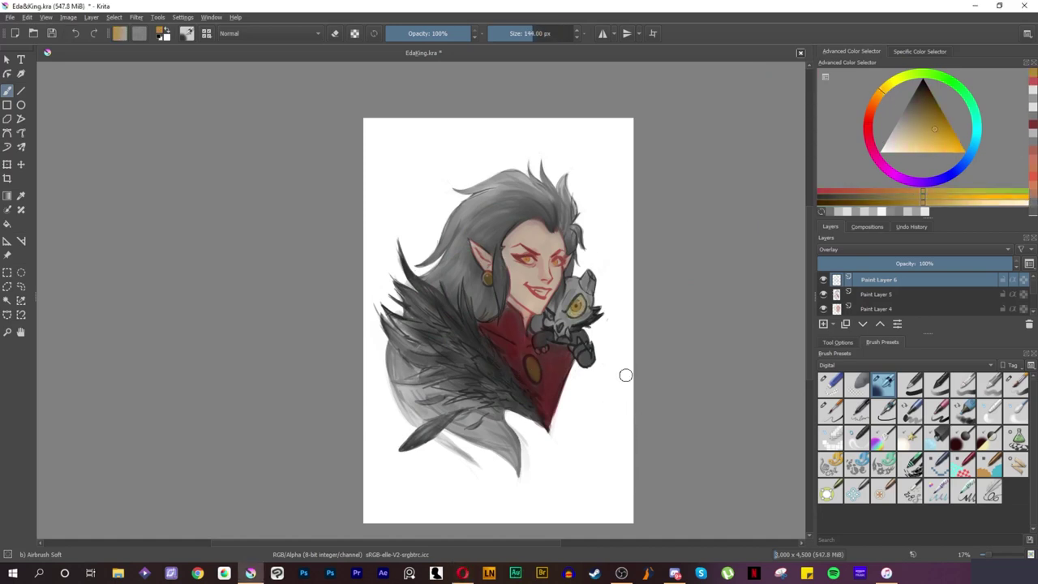
pyautogui.click(910, 384)
pyautogui.click(883, 159)
pyautogui.click(935, 132)
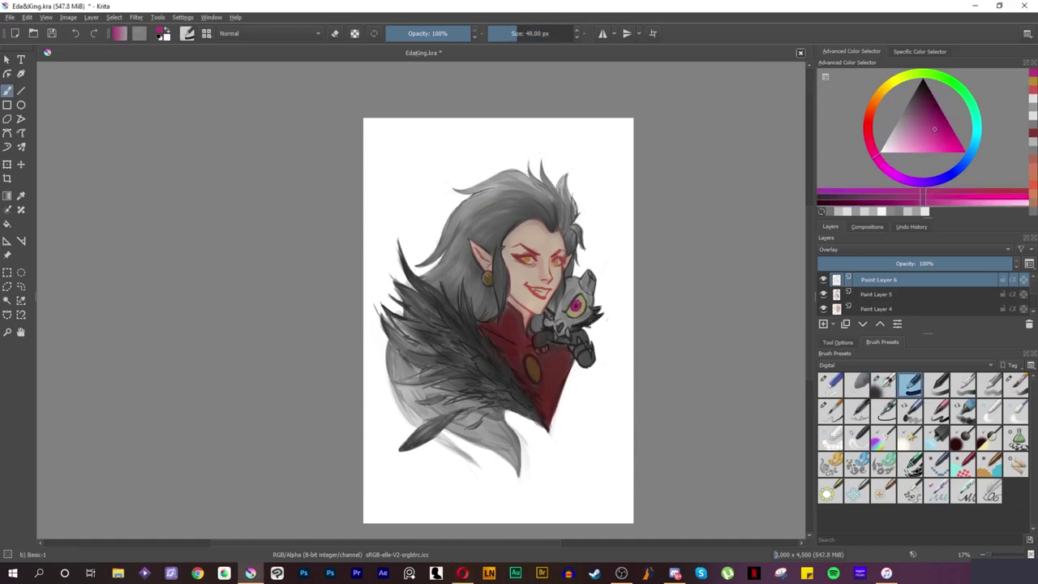
pyautogui.moveTo(574, 305)
pyautogui.mouseDown()
pyautogui.moveTo(583, 301)
pyautogui.moveTo(553, 318)
pyautogui.moveTo(561, 308)
pyautogui.mouseUp()
# Step: Continue coloring the skull creature with yellow, magenta and pale tones, switching between the Airbrush Soft and basic brush presets
pyautogui.click(889, 86)
pyautogui.click(883, 385)
pyautogui.click(910, 385)
pyautogui.click(882, 160)
pyautogui.click(933, 134)
pyautogui.click(888, 140)
pyautogui.click(936, 384)
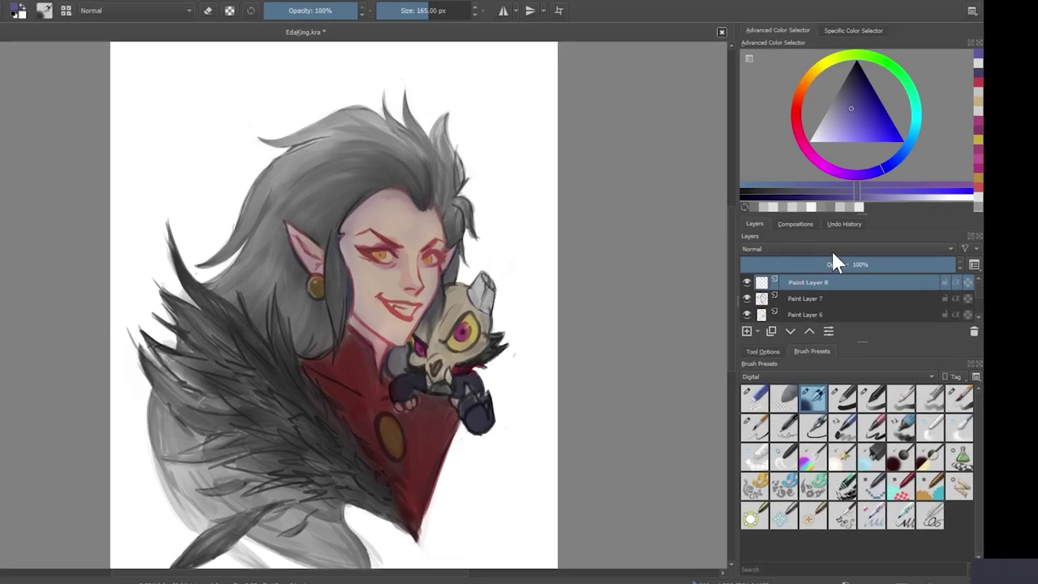
# Step: Set Paint Layer 8's blending mode to Soft Light (SVG), airbrush red over the creature and pick a muted gray-red tone
pyautogui.click(900, 249)
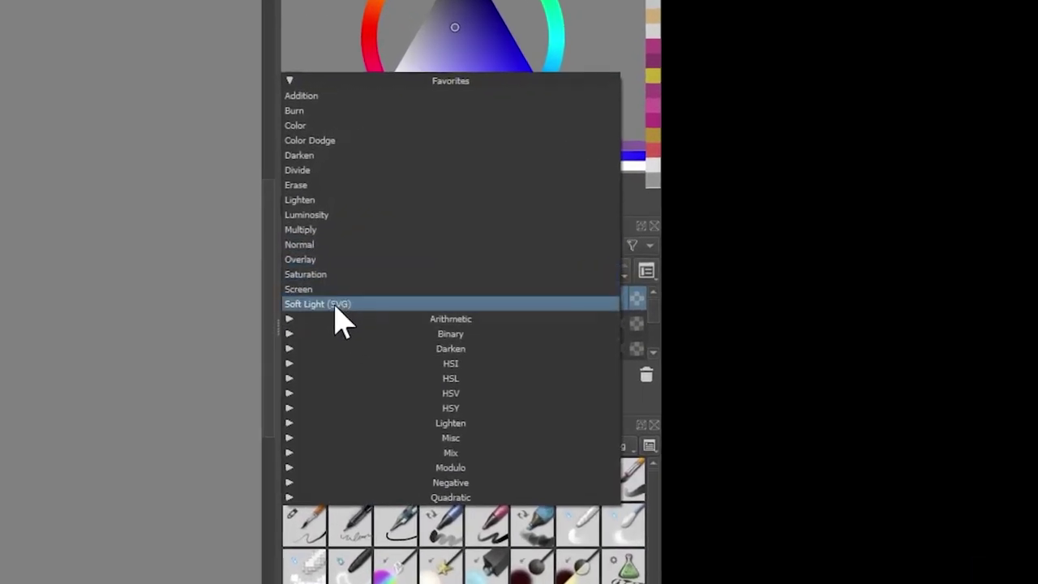
pyautogui.click(335, 304)
pyautogui.click(424, 56)
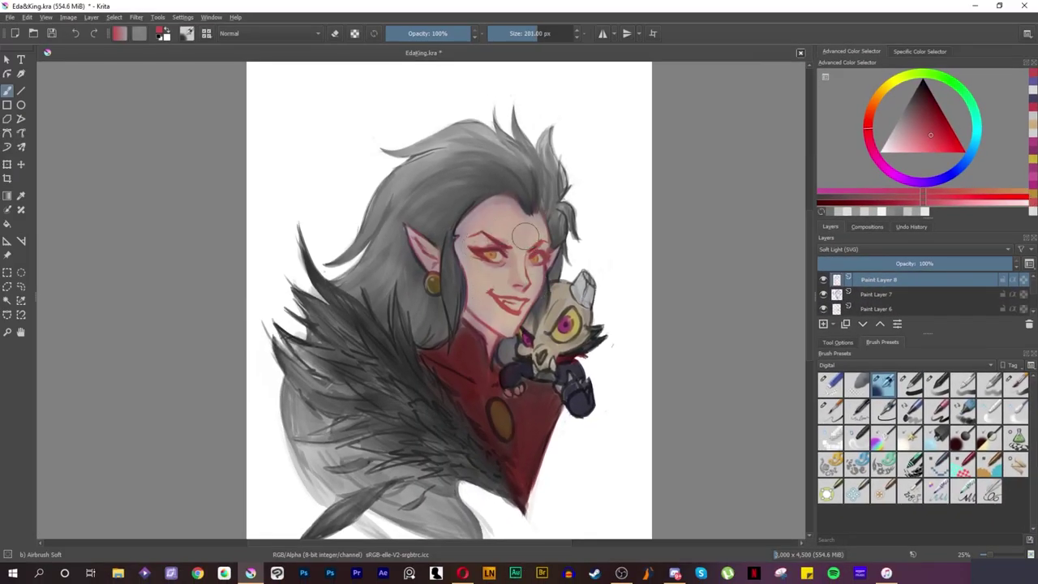
pyautogui.click(576, 359)
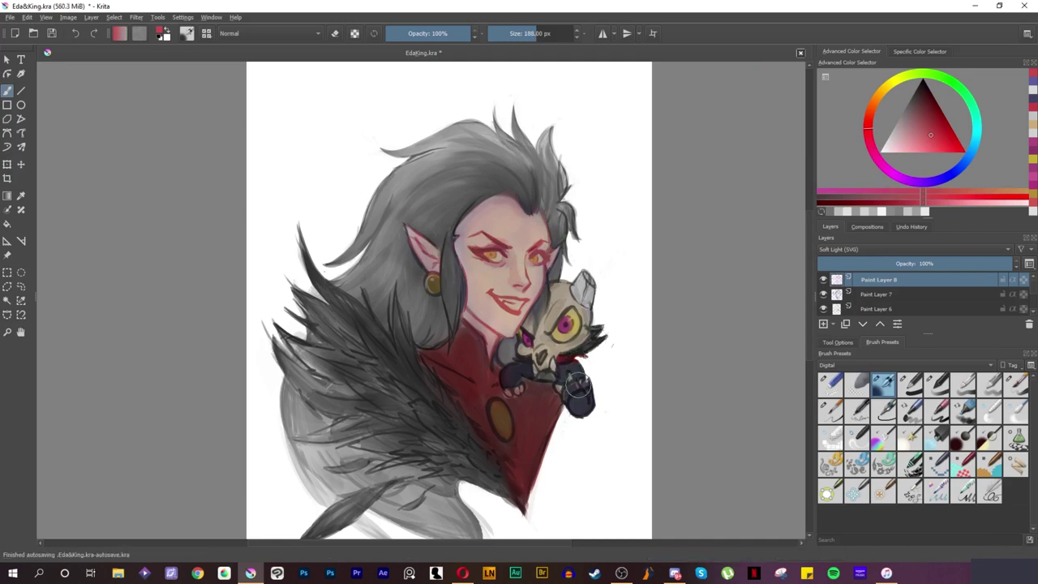
pyautogui.click(894, 126)
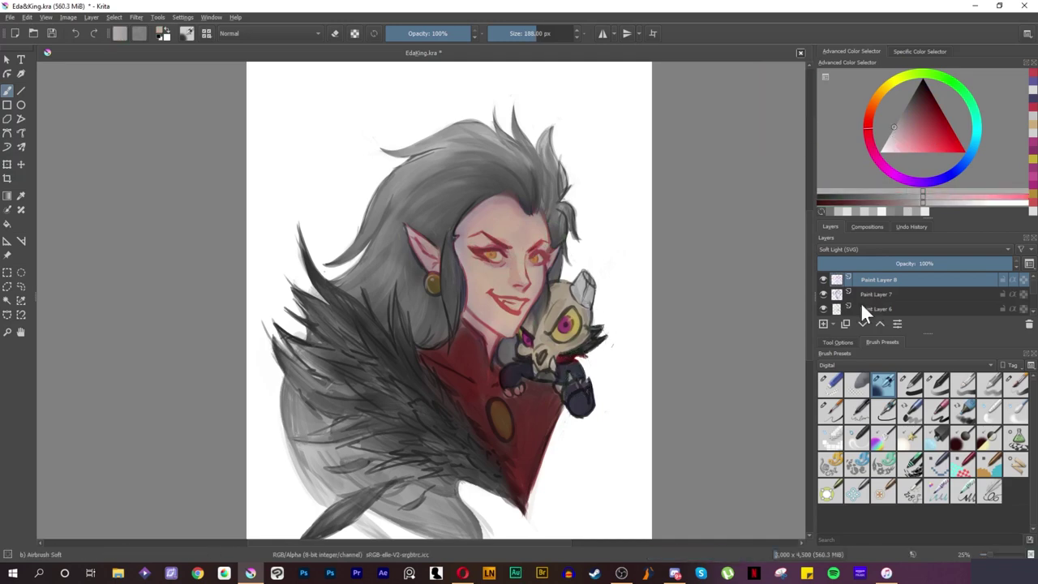
pyautogui.click(903, 250)
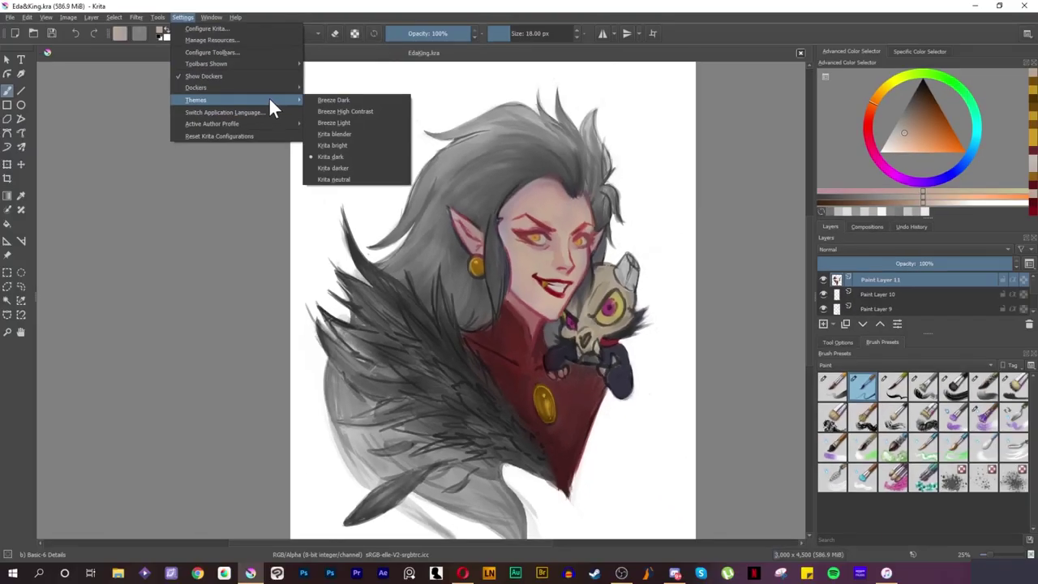
# Step: Switch the interface theme to Krita bright
pyautogui.click(352, 144)
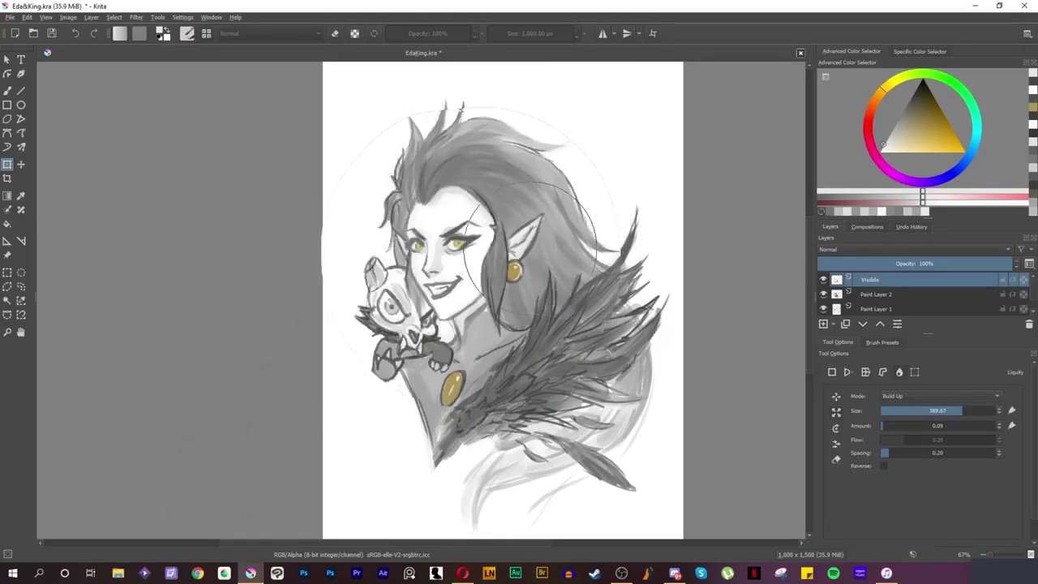
# Step: Try warping the woman's head and hair with the Liquify transform at a large brush size, undoing each attempt
pyautogui.moveTo(486, 295); pyautogui.dragTo(513, 255)
pyautogui.hotkey('ctrl', 'z')
pyautogui.moveTo(466, 574)
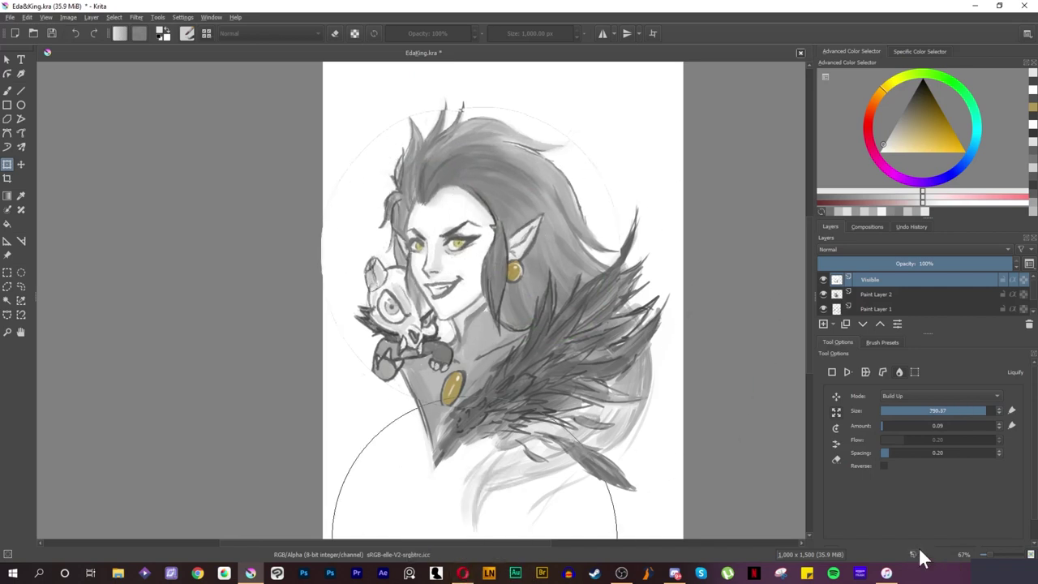
pyautogui.moveTo(995, 556); pyautogui.dragTo(994, 556)
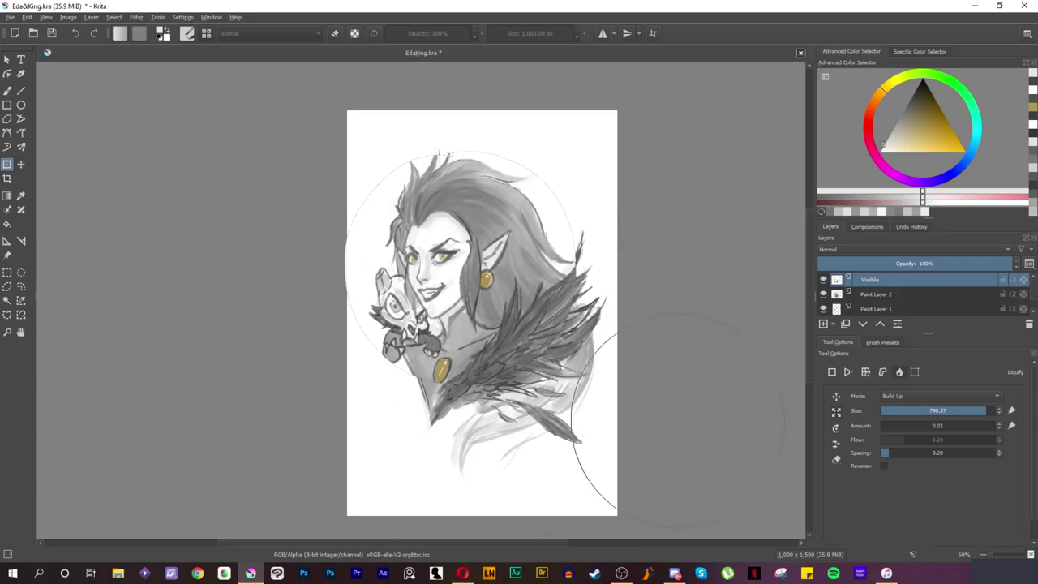
pyautogui.moveTo(521, 269); pyautogui.dragTo(503, 231)
pyautogui.hotkey('ctrl', 'z')
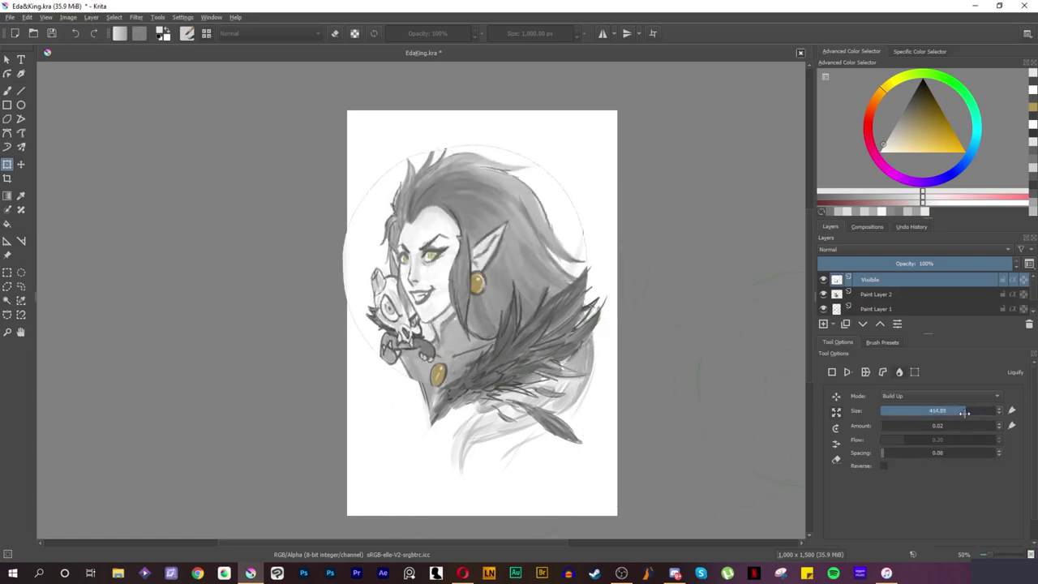
# Step: Set the Liquify size to 314.73, try warping the ear area, choose Paint Layer 2 and undo the last change
pyautogui.moveTo(963, 413); pyautogui.dragTo(958, 412)
pyautogui.moveTo(504, 260)
pyautogui.mouseDown()
pyautogui.moveTo(527, 218)
pyautogui.moveTo(477, 178)
pyautogui.moveTo(474, 208)
pyautogui.mouseUp()
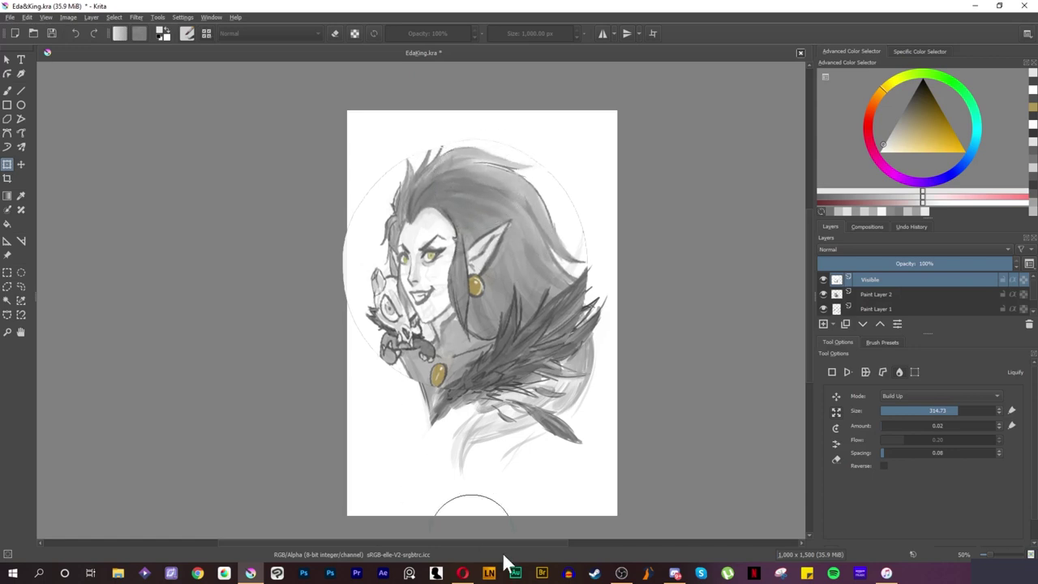
pyautogui.click(874, 291)
pyautogui.hotkey('ctrl', 'z')
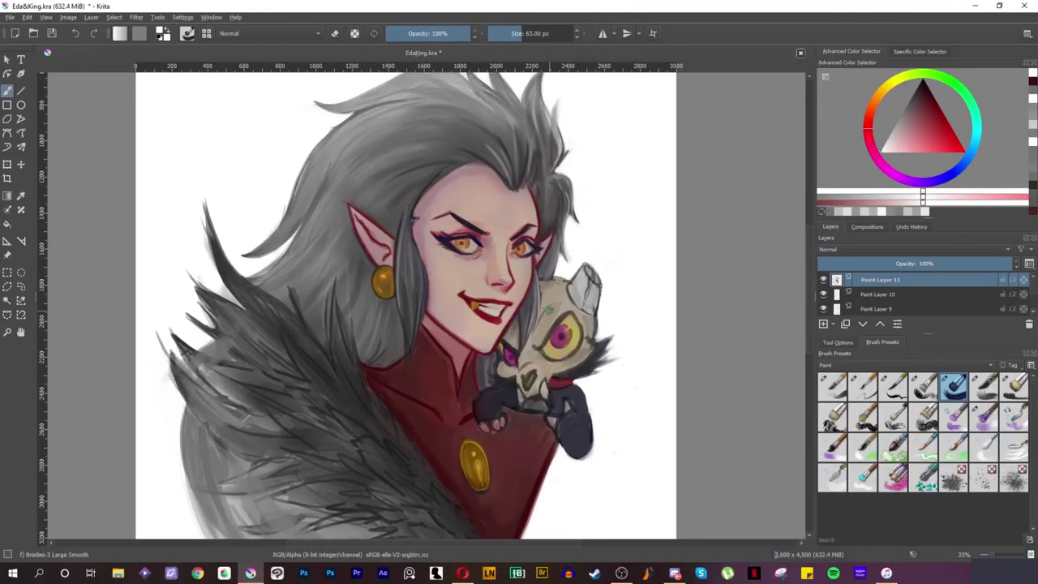
# Step: Choose the Basic-5 Size Opacity brush and a dark olive color, try a stroke beneath the creature's eye and undo it
pyautogui.keyDown('ctrl'); pyautogui.click(549, 310); pyautogui.keyUp('ctrl')
pyautogui.click(832, 387)
pyautogui.click(914, 107)
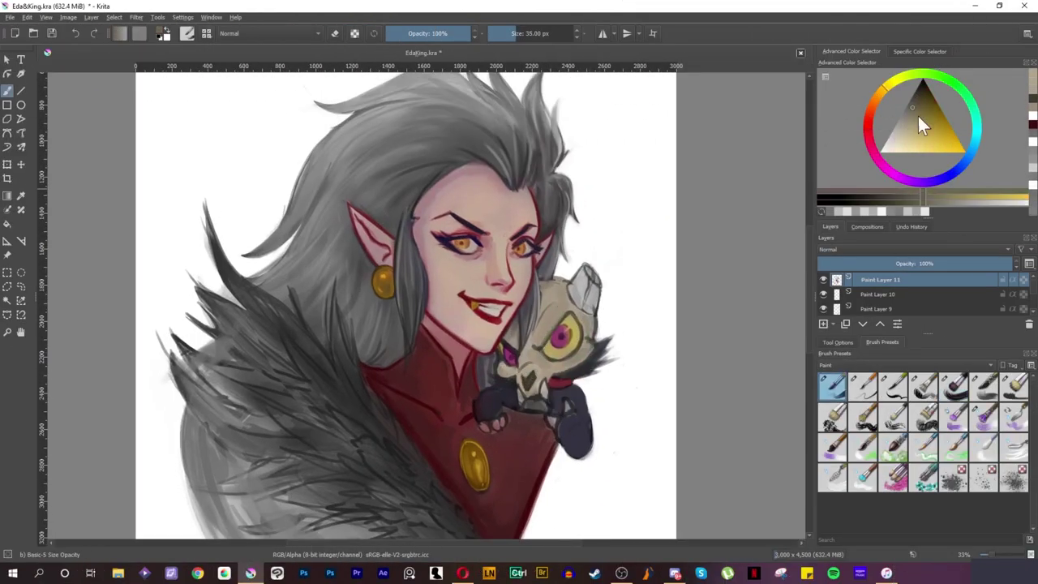
pyautogui.moveTo(555, 350); pyautogui.dragTo(585, 373)
pyautogui.keyDown('ctrl'); pyautogui.click(568, 357); pyautogui.keyUp('ctrl')
pyautogui.hotkey('ctrl', 'z')
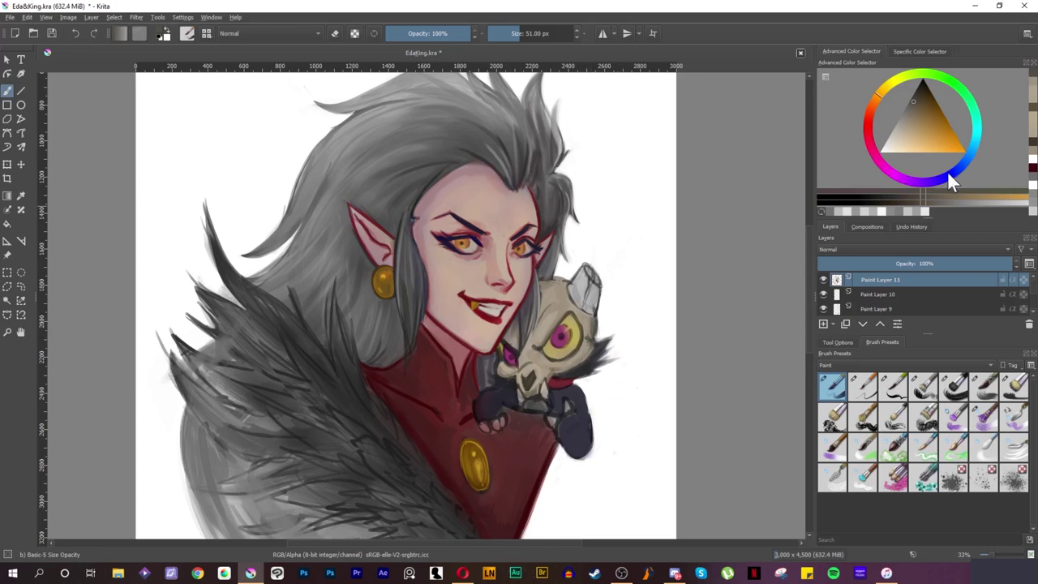
# Step: Pick a dark blue, darken the outline of the creature's large eye and paint beside its nostril with sampled tones
pyautogui.click(948, 176)
pyautogui.click(921, 108)
pyautogui.moveTo(571, 313)
pyautogui.mouseDown()
pyautogui.moveTo(537, 348)
pyautogui.moveTo(579, 334)
pyautogui.mouseUp()
pyautogui.keyDown('ctrl'); pyautogui.click(556, 353); pyautogui.keyUp('ctrl')
pyautogui.click(928, 118)
pyautogui.keyDown('ctrl'); pyautogui.click(545, 354); pyautogui.keyUp('ctrl')
pyautogui.moveTo(538, 362); pyautogui.dragTo(553, 374)
# Step: Reduce the brush to 18 px and shade the outer edge of the creature's eye and skull with sampled tones
pyautogui.press('[')
pyautogui.press('[')
pyautogui.press('[')
pyautogui.keyDown('ctrl'); pyautogui.click(519, 375); pyautogui.keyUp('ctrl')
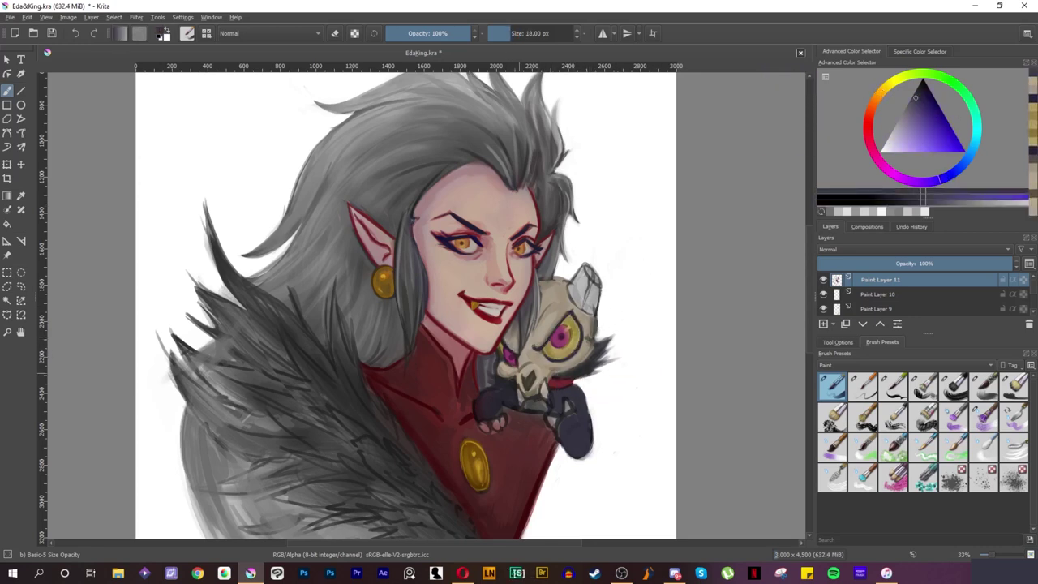
pyautogui.moveTo(589, 341); pyautogui.dragTo(579, 363)
pyautogui.keyDown('ctrl'); pyautogui.click(561, 336); pyautogui.keyUp('ctrl')
pyautogui.keyDown('ctrl'); pyautogui.click(571, 315); pyautogui.keyUp('ctrl')
pyautogui.moveTo(581, 323)
pyautogui.mouseDown()
pyautogui.moveTo(573, 284)
pyautogui.moveTo(594, 313)
pyautogui.moveTo(568, 357)
pyautogui.mouseUp()
pyautogui.keyDown('ctrl'); pyautogui.click(583, 288); pyautogui.keyUp('ctrl')
pyautogui.keyDown('ctrl'); pyautogui.click(588, 324); pyautogui.keyUp('ctrl')
pyautogui.moveTo(594, 340); pyautogui.dragTo(579, 365)
# Step: Enlarge the brush and retouch the red robe and the creature's dark fur beneath its skull with sampled colors
pyautogui.keyDown('ctrl'); pyautogui.click(571, 402); pyautogui.keyUp('ctrl')
pyautogui.press(']')
pyautogui.press(']')
pyautogui.press(']')
pyautogui.keyDown('ctrl'); pyautogui.click(519, 434); pyautogui.keyUp('ctrl')
pyautogui.moveTo(537, 412); pyautogui.dragTo(508, 425)
pyautogui.moveTo(590, 372); pyautogui.dragTo(575, 388)
# Step: Paint a small gold tag on the creature's collar with gold sampled from the woman's brooch, adding darker and finer details
pyautogui.keyDown('ctrl'); pyautogui.click(478, 467); pyautogui.keyUp('ctrl')
pyautogui.moveTo(527, 405)
pyautogui.mouseDown()
pyautogui.moveTo(540, 402)
pyautogui.moveTo(575, 446)
pyautogui.mouseUp()
pyautogui.click(929, 108)
pyautogui.press('[')
pyautogui.press('[')
pyautogui.keyDown('ctrl'); pyautogui.click(535, 404); pyautogui.keyUp('ctrl')
pyautogui.keyDown('ctrl'); pyautogui.click(532, 416); pyautogui.keyUp('ctrl')
pyautogui.click(937, 103)
pyautogui.press('[')
pyautogui.keyDown('ctrl'); pyautogui.click(535, 404); pyautogui.keyUp('ctrl')
pyautogui.keyDown('ctrl'); pyautogui.click(533, 416); pyautogui.keyUp('ctrl')
# Step: Touch up the creature's nostril and the pupil of its large eye with sampled dark tones
pyautogui.keyDown('ctrl'); pyautogui.click(538, 361); pyautogui.keyUp('ctrl')
pyautogui.moveTo(524, 375); pyautogui.dragTo(533, 388)
pyautogui.keyDown('ctrl'); pyautogui.click(566, 334); pyautogui.keyUp('ctrl')
pyautogui.moveTo(566, 326); pyautogui.dragTo(571, 330)
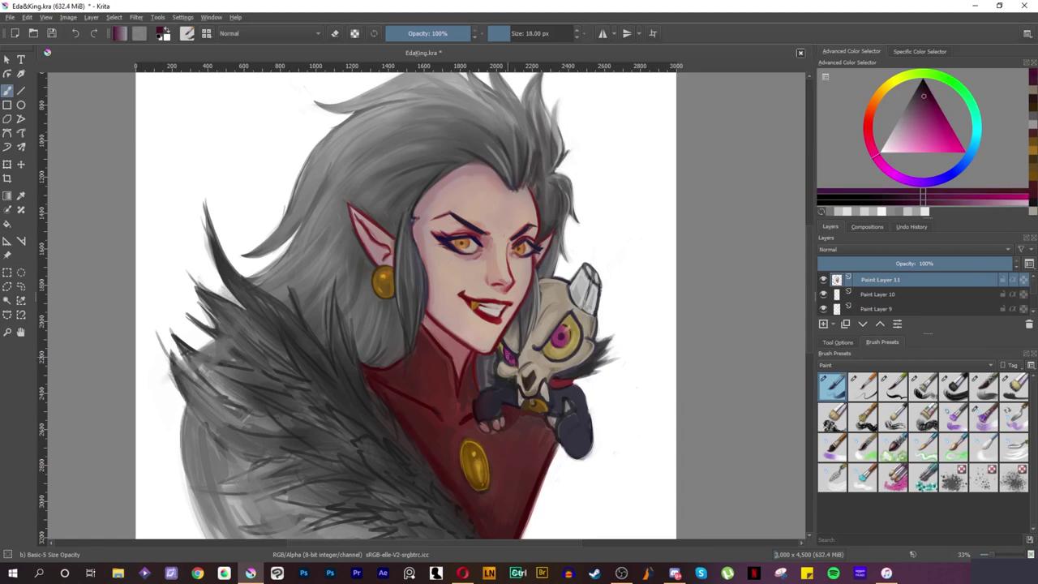
# Step: Touch up the creature's far eye with a tone sampled from it, and pick a brighter brush color
pyautogui.keyDown('ctrl'); pyautogui.click(511, 358); pyautogui.keyUp('ctrl')
pyautogui.moveTo(508, 353); pyautogui.dragTo(513, 360)
pyautogui.click(932, 117)
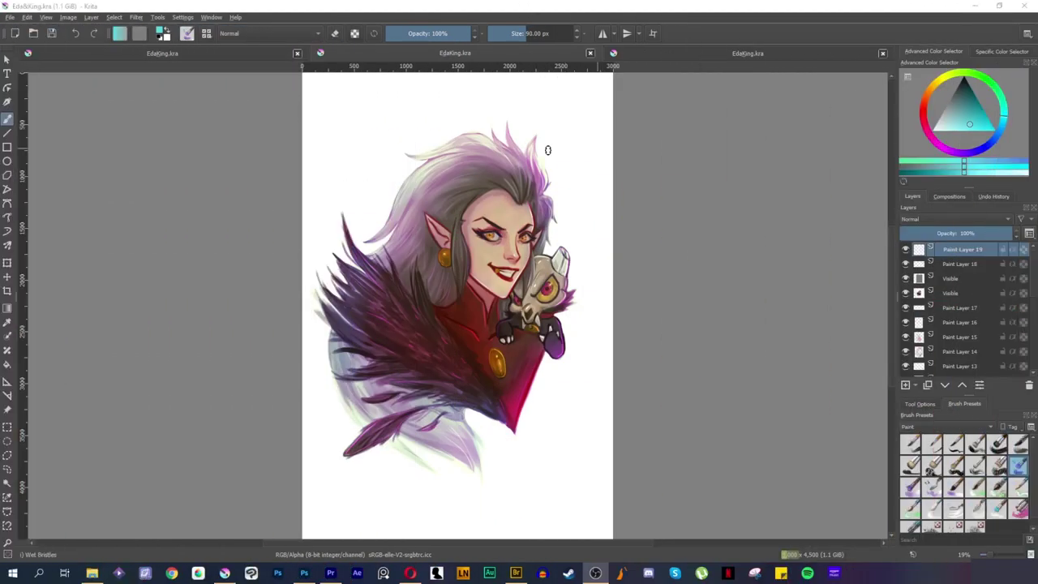
# Step: Close the third open copy of the Eda&King.kra document
pyautogui.moveTo(448, 65); pyautogui.dragTo(577, 24)
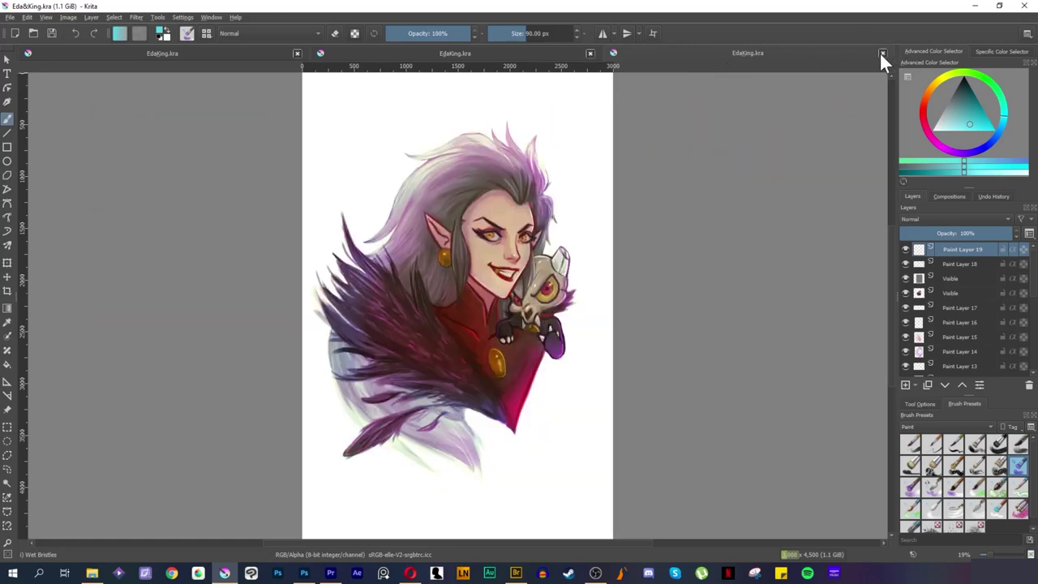
pyautogui.click(883, 53)
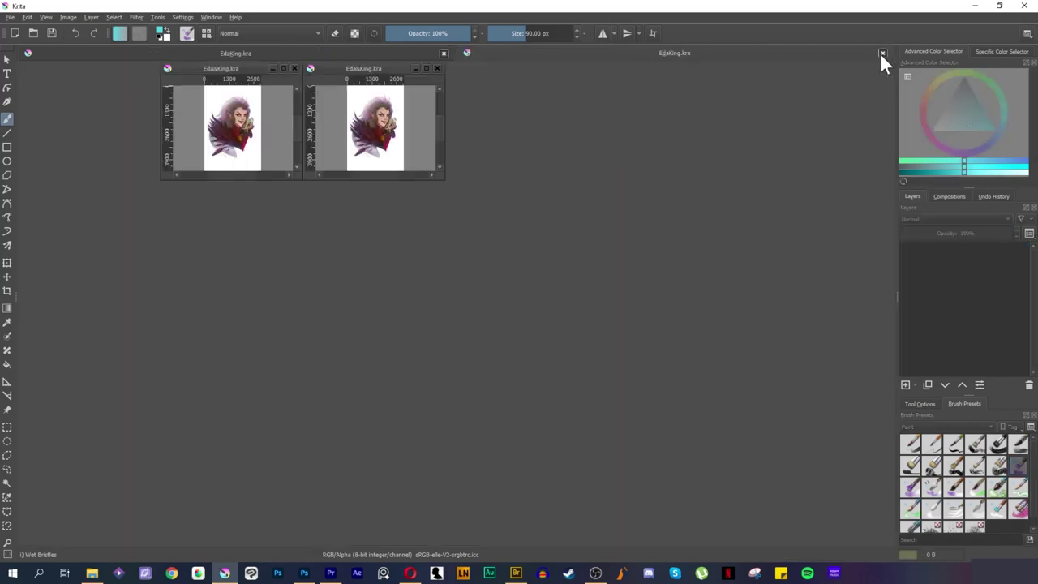
pyautogui.click(376, 76)
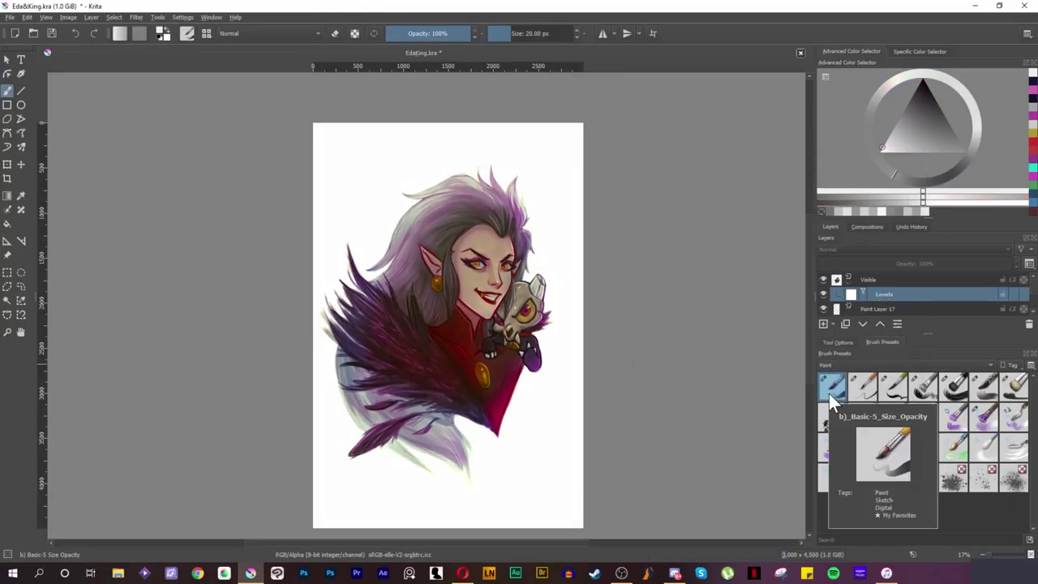
# Step: Undo the Levels filter layer and try a Color Adjustment curve with raised shadows, toggling the preview before cancelling
pyautogui.hotkey('ctrl', 'z')
pyautogui.click(175, 17)
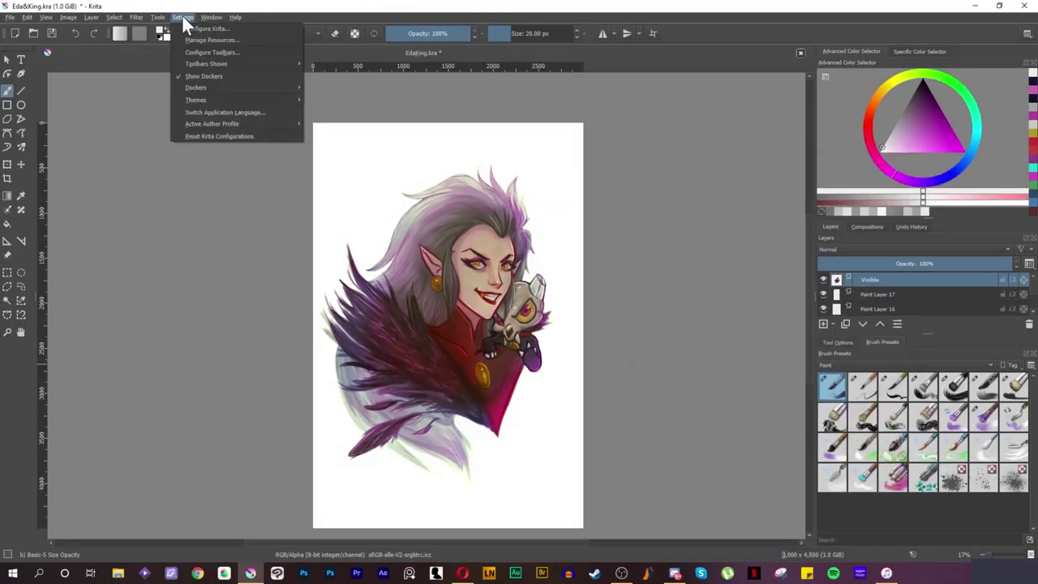
pyautogui.moveTo(136, 17)
pyautogui.moveTo(232, 50)
pyautogui.click(357, 176)
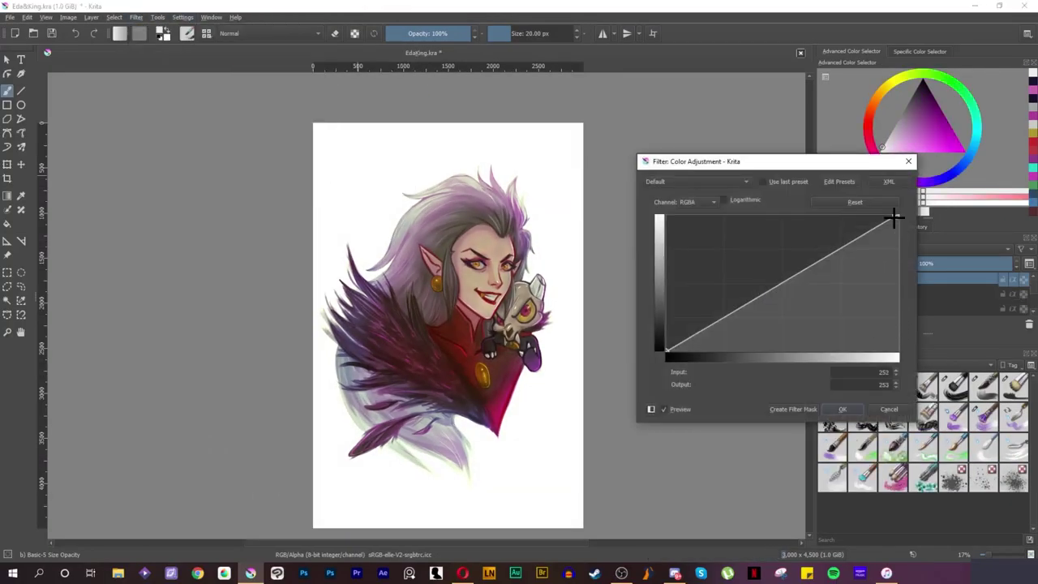
pyautogui.moveTo(666, 351); pyautogui.dragTo(680, 341)
pyautogui.click(667, 406)
pyautogui.click(667, 406)
pyautogui.click(889, 409)
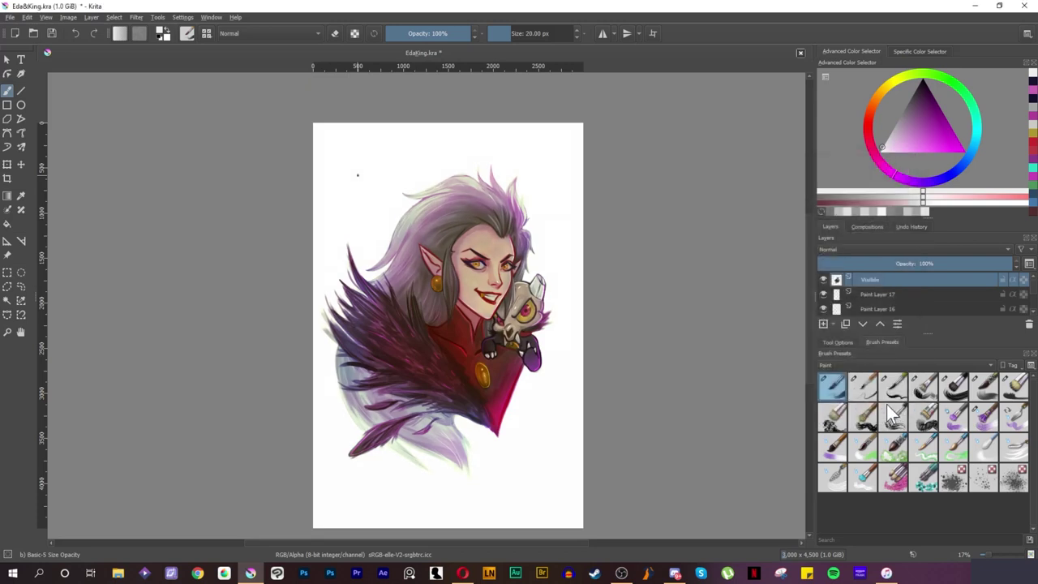
# Step: Try shifting the portrait's hue to -83 with the HSV/HSL Adjustment filter
pyautogui.click(137, 17)
pyautogui.moveTo(237, 53)
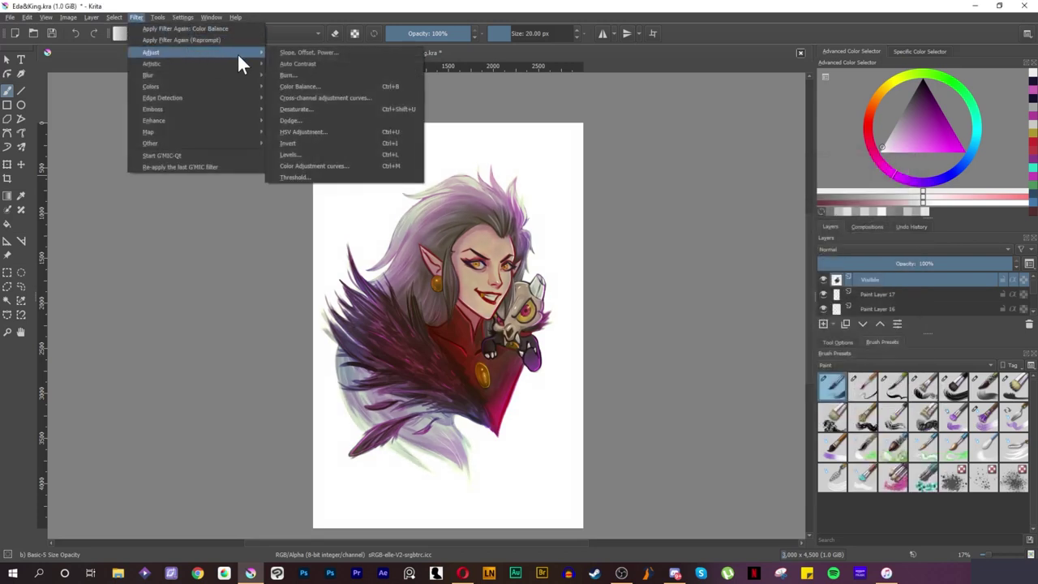
pyautogui.click(358, 132)
pyautogui.moveTo(774, 216); pyautogui.dragTo(734, 216)
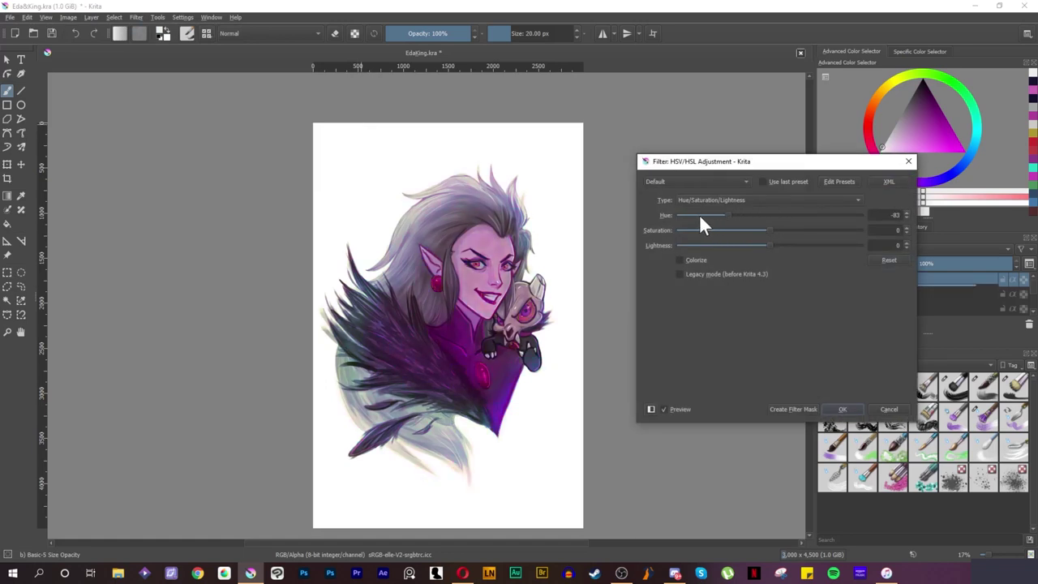
pyautogui.click(882, 410)
# Step: Try another filter on the portrait, adjusting its settings and toggling its preview
pyautogui.click(185, 16)
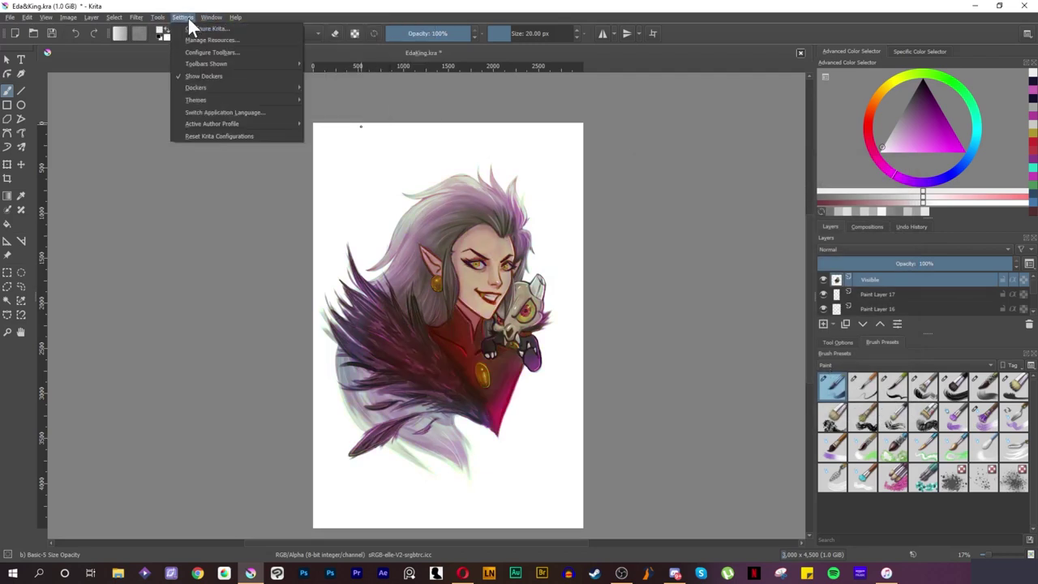
pyautogui.moveTo(138, 17)
pyautogui.moveTo(202, 62)
pyautogui.click(363, 135)
pyautogui.moveTo(792, 263); pyautogui.dragTo(740, 266)
pyautogui.click(653, 215)
pyautogui.click(653, 245)
pyautogui.click(663, 409)
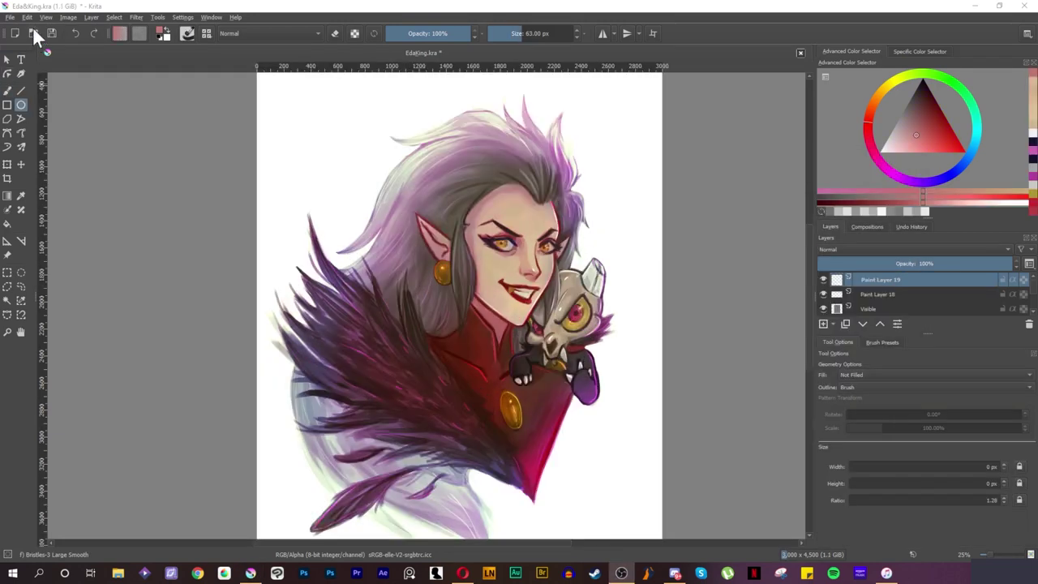
# Step: Export the painting as the Photoshop image Eda&King.psd in the Sketches folder
pyautogui.click(10, 17)
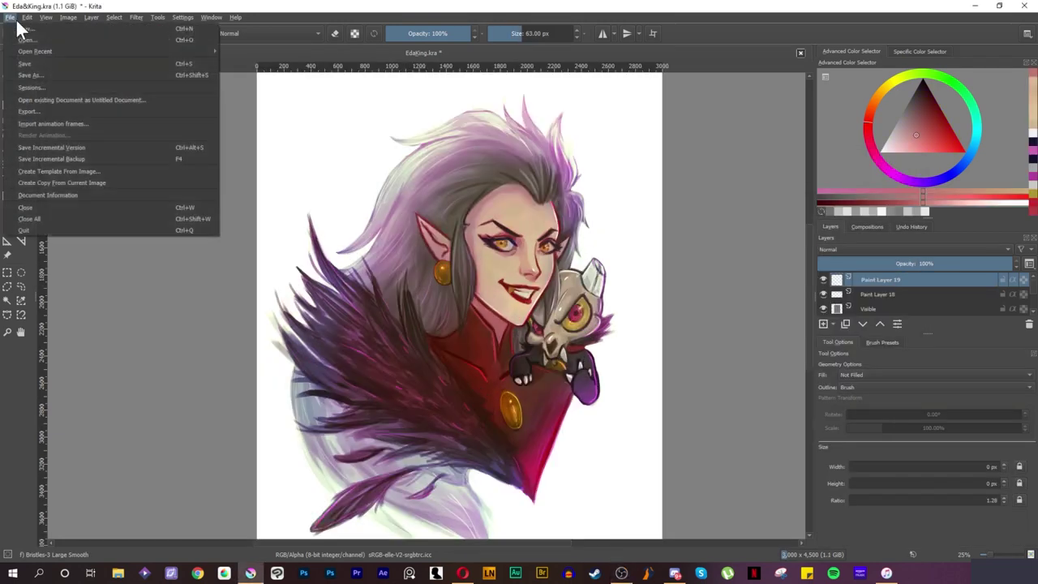
pyautogui.click(49, 113)
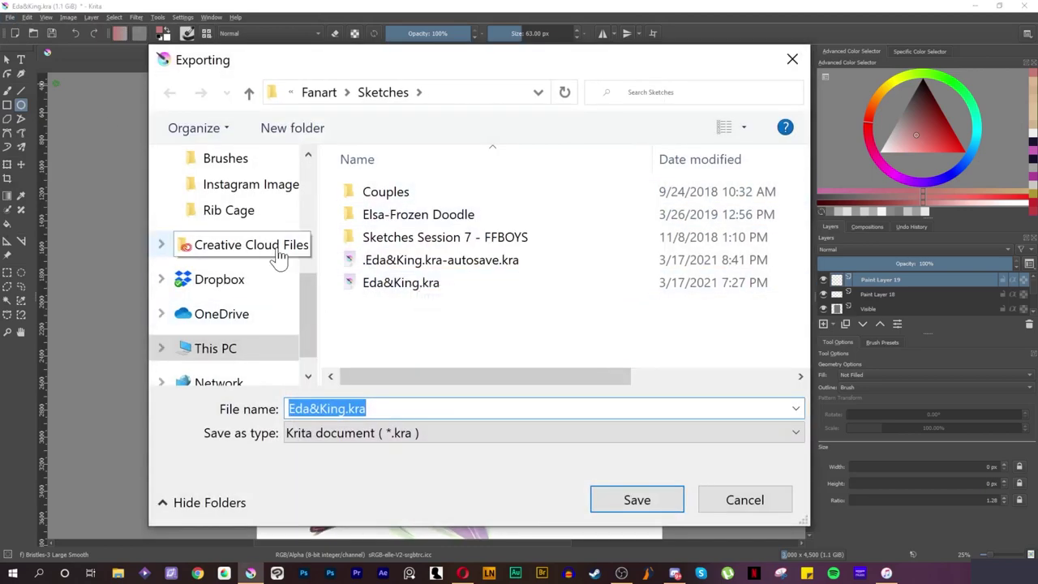
pyautogui.click(373, 433)
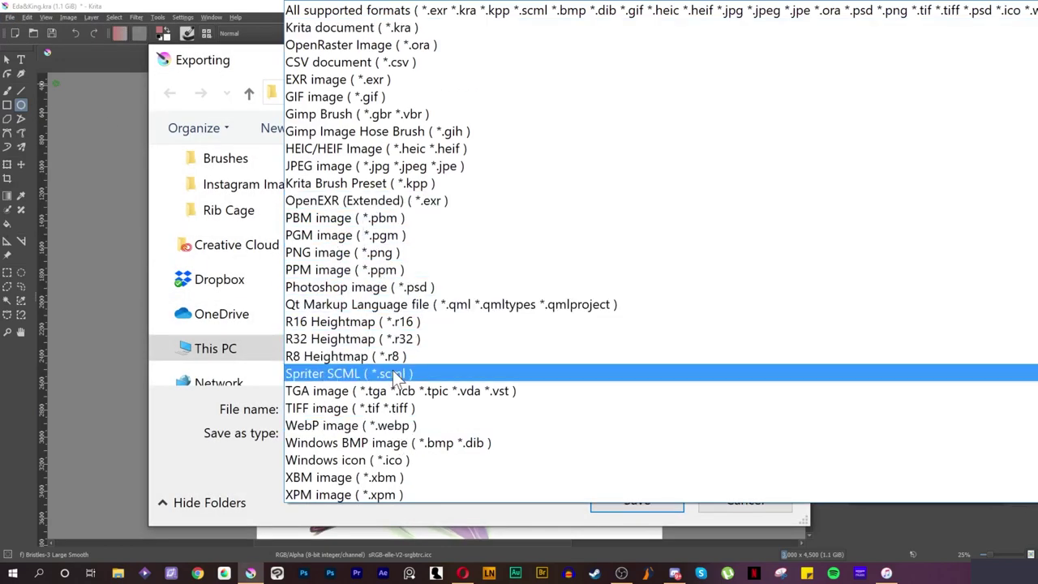
pyautogui.click(357, 287)
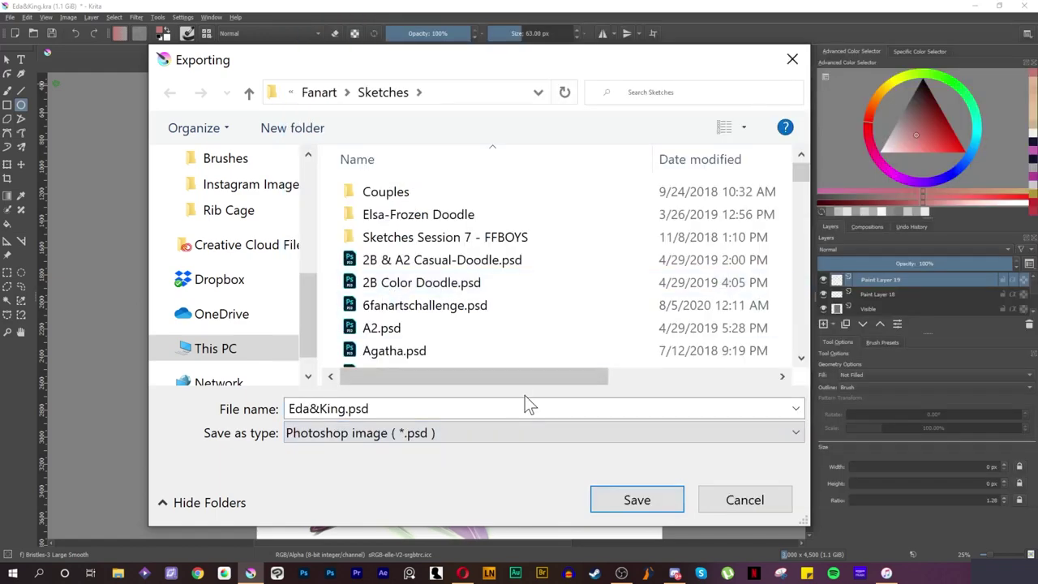
pyautogui.click(638, 500)
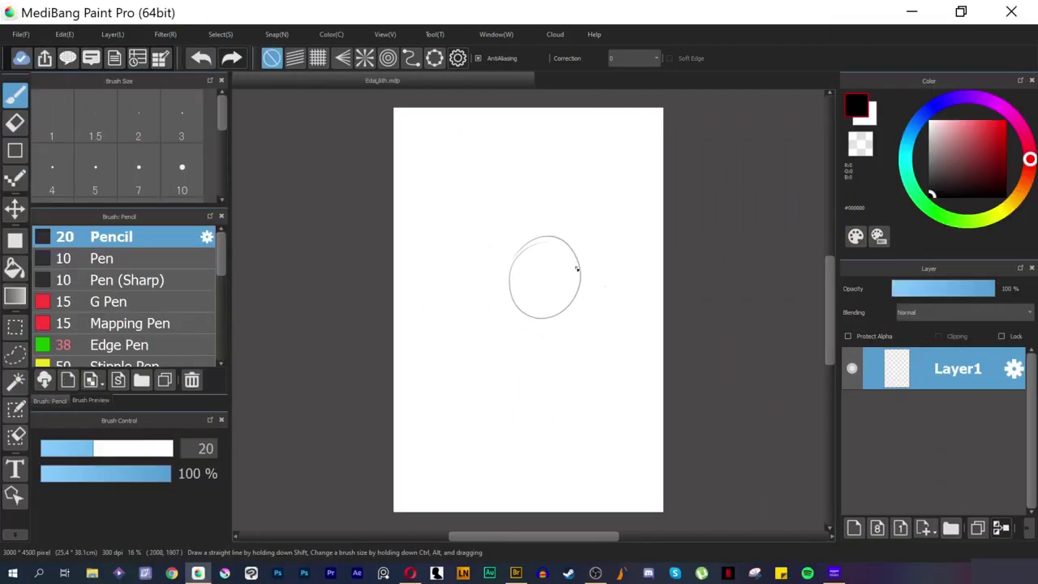
# Step: In MediBang Paint, redraw the head circle with the 20 px Pencil, adding face guidelines, an ear and the jaw
pyautogui.hotkey('ctrl', 'z')
pyautogui.hotkey('ctrl', '+')
pyautogui.moveTo(508, 204); pyautogui.dragTo(474, 263)
pyautogui.hotkey('ctrl', 'z')
pyautogui.hotkey('ctrl', '-')
pyautogui.moveTo(558, 223); pyautogui.dragTo(560, 224)
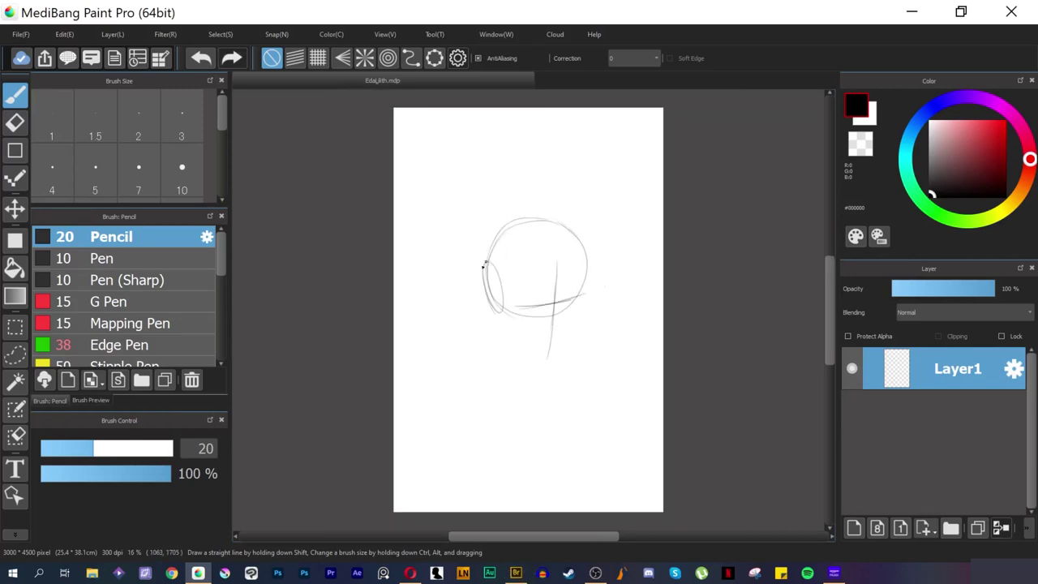
pyautogui.moveTo(503, 315); pyautogui.dragTo(540, 216)
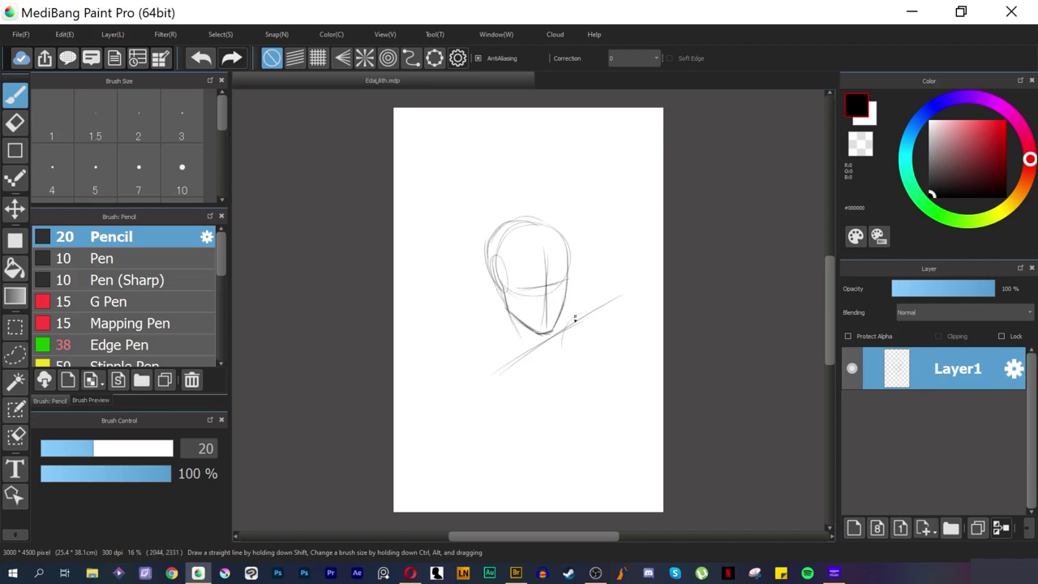
# Step: Rough in the lines of the figure's upper body below the chin, undoing the first neck stroke
pyautogui.moveTo(576, 319)
pyautogui.mouseDown()
pyautogui.moveTo(608, 346)
pyautogui.moveTo(599, 369)
pyautogui.mouseUp()
pyautogui.hotkey('ctrl', 'z')
pyautogui.moveTo(513, 368); pyautogui.dragTo(480, 391)
pyautogui.moveTo(479, 392); pyautogui.dragTo(527, 411)
pyautogui.moveTo(510, 370); pyautogui.dragTo(530, 366)
pyautogui.moveTo(521, 366); pyautogui.dragTo(561, 352)
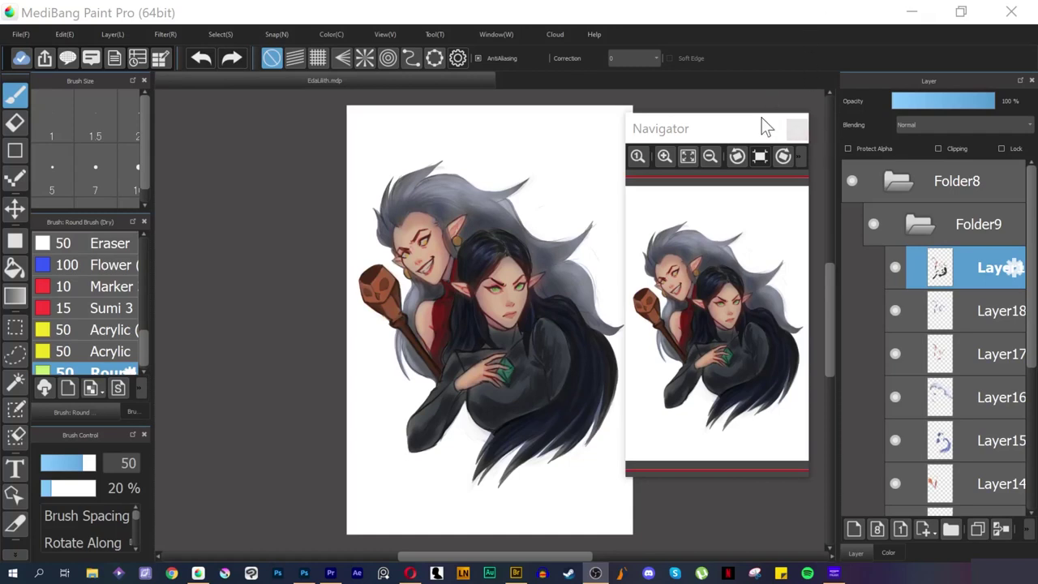
# Step: Move the Navigator over the canvas, and enlarge and centre the woman's portrait sketch in the Reference window
pyautogui.moveTo(767, 127); pyautogui.dragTo(768, 150)
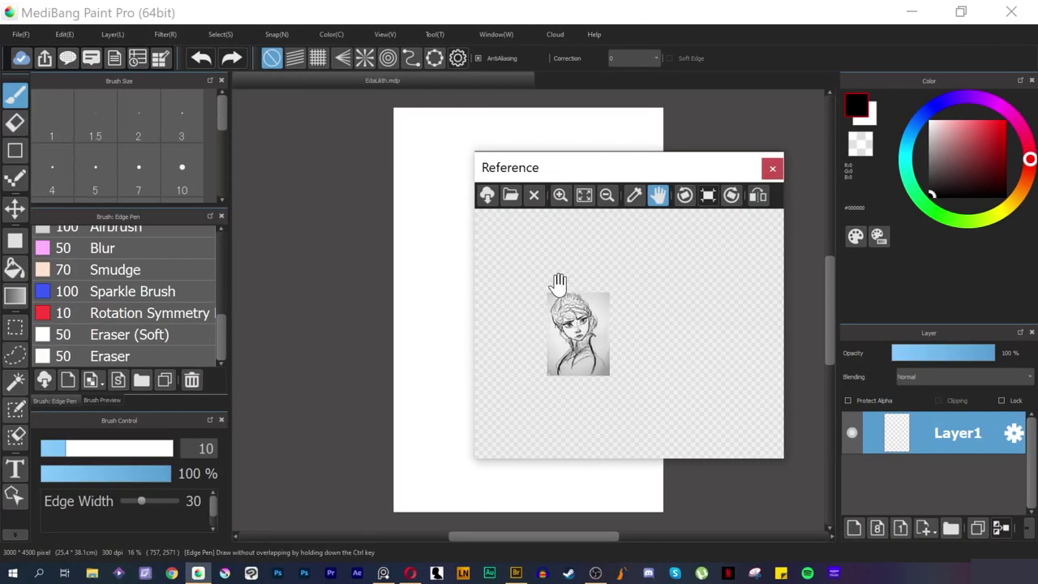
pyautogui.click(559, 198)
pyautogui.click(559, 198)
pyautogui.click(560, 198)
pyautogui.moveTo(583, 288); pyautogui.dragTo(679, 295)
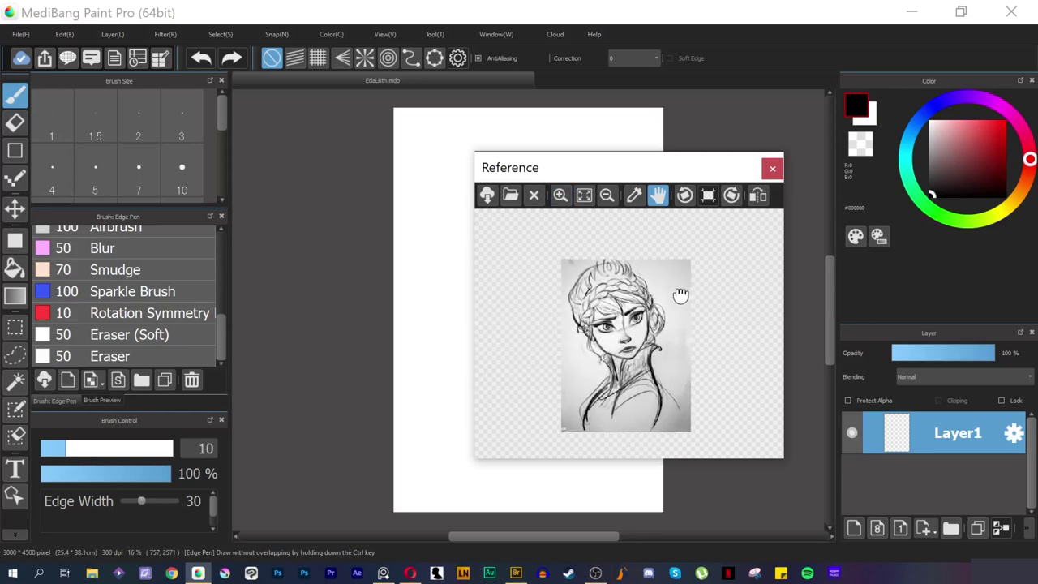
# Step: Load the sketch of two goateed heads from the Disney Refs pictures folder into the Reference window and pan across it
pyautogui.click(511, 196)
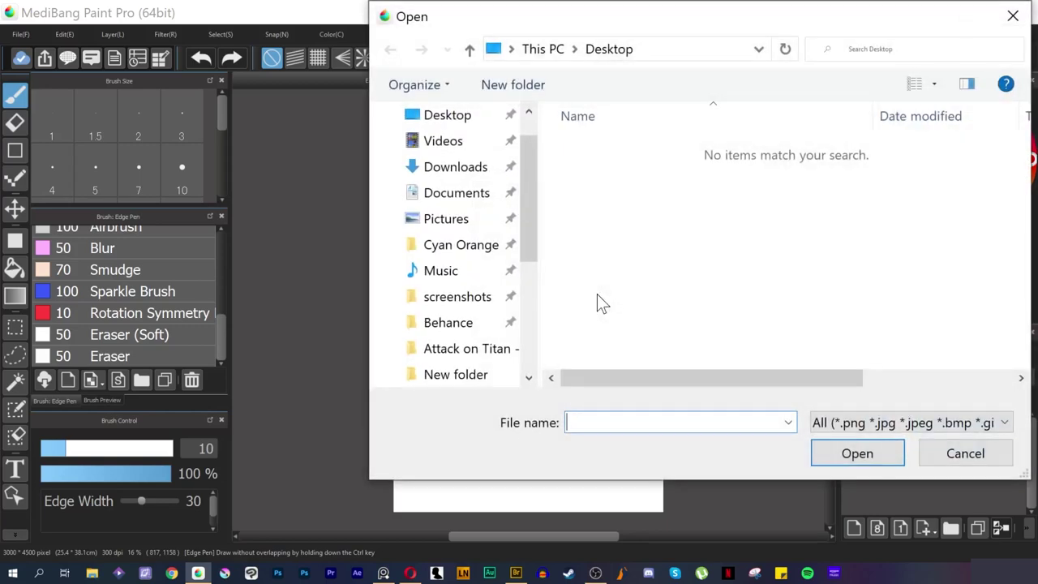
pyautogui.click(445, 221)
pyautogui.scroll(-2, 690, 300)
pyautogui.doubleClick(614, 174)
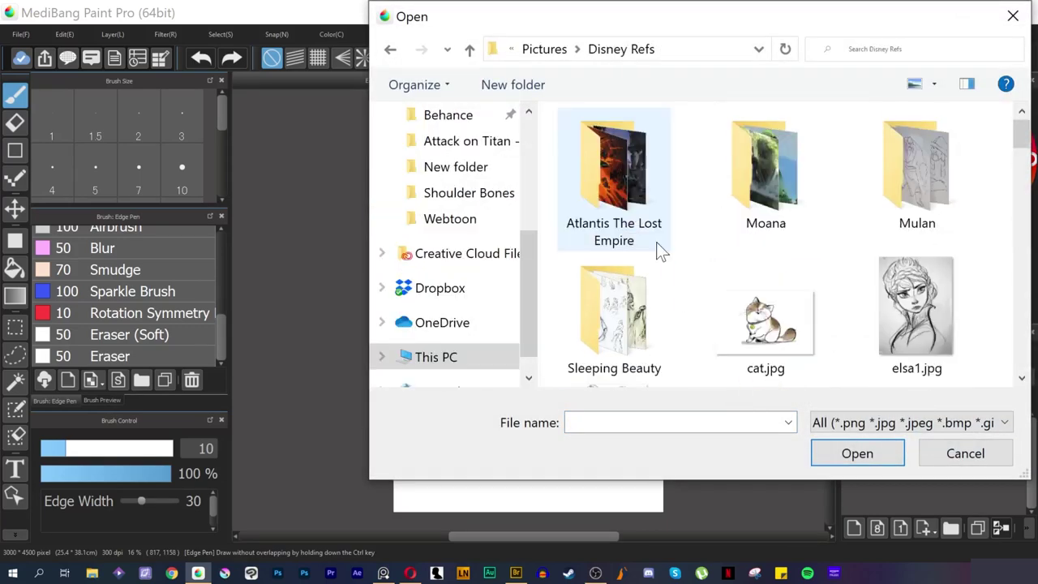
pyautogui.scroll(-2, 671, 256)
pyautogui.doubleClick(733, 311)
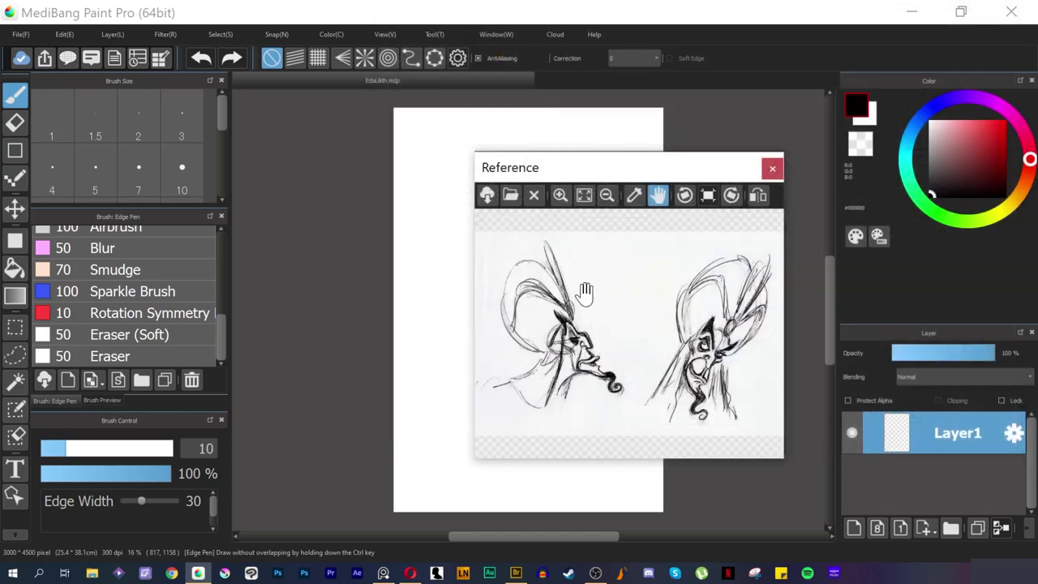
pyautogui.moveTo(585, 292)
pyautogui.mouseDown()
pyautogui.moveTo(608, 327)
pyautogui.moveTo(524, 313)
pyautogui.moveTo(600, 304)
pyautogui.moveTo(609, 316)
pyautogui.mouseUp()
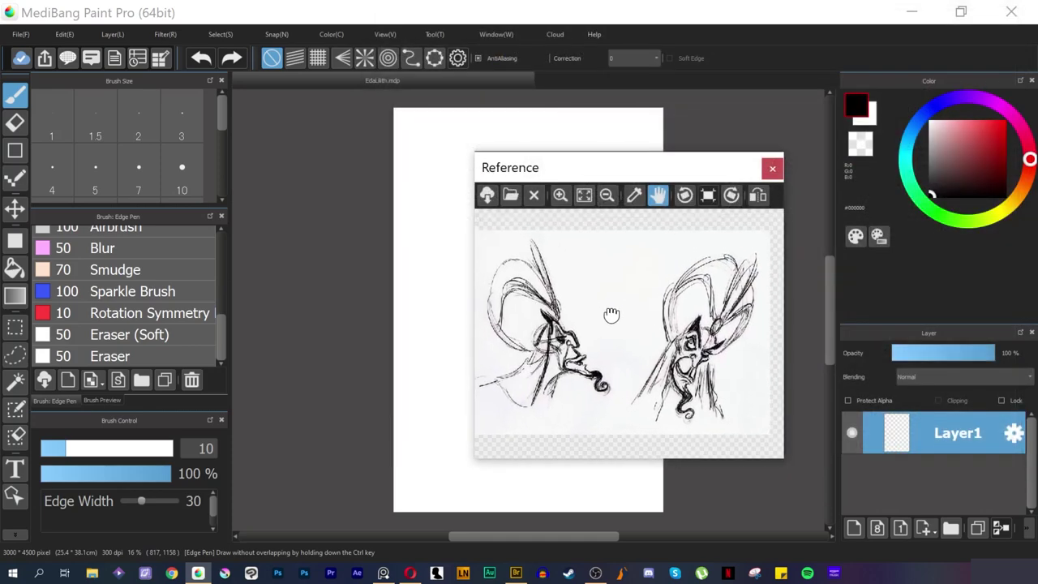
pyautogui.click(511, 196)
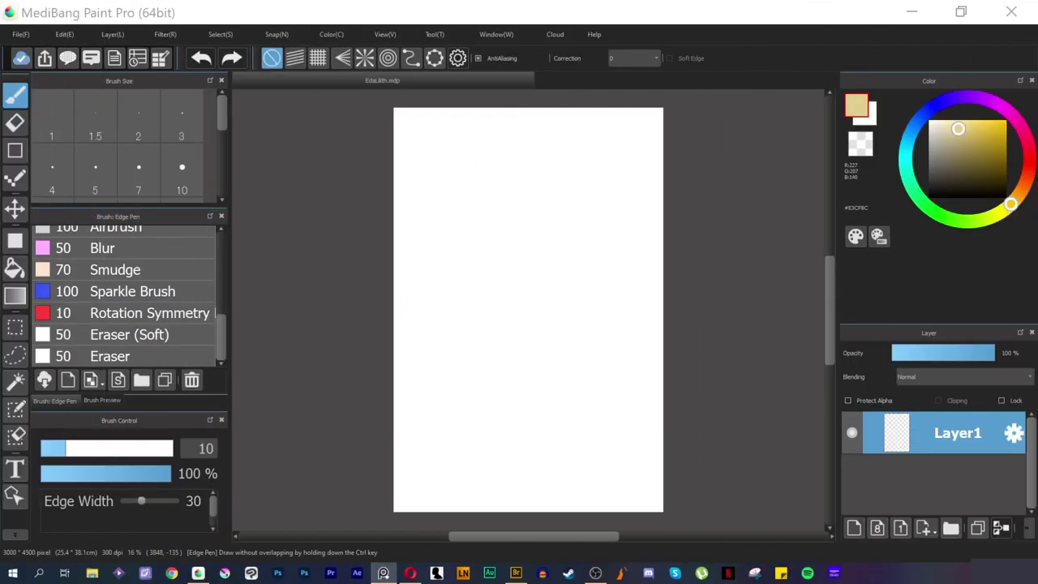
# Step: Move the empty PureRef board over the canvas and load the recent Attack on Titan scene Mikasa-Painting.pur
pyautogui.moveTo(422, 0); pyautogui.dragTo(334, 170)
pyautogui.rightClick(495, 209)
pyautogui.moveTo(565, 371)
pyautogui.moveTo(600, 381)
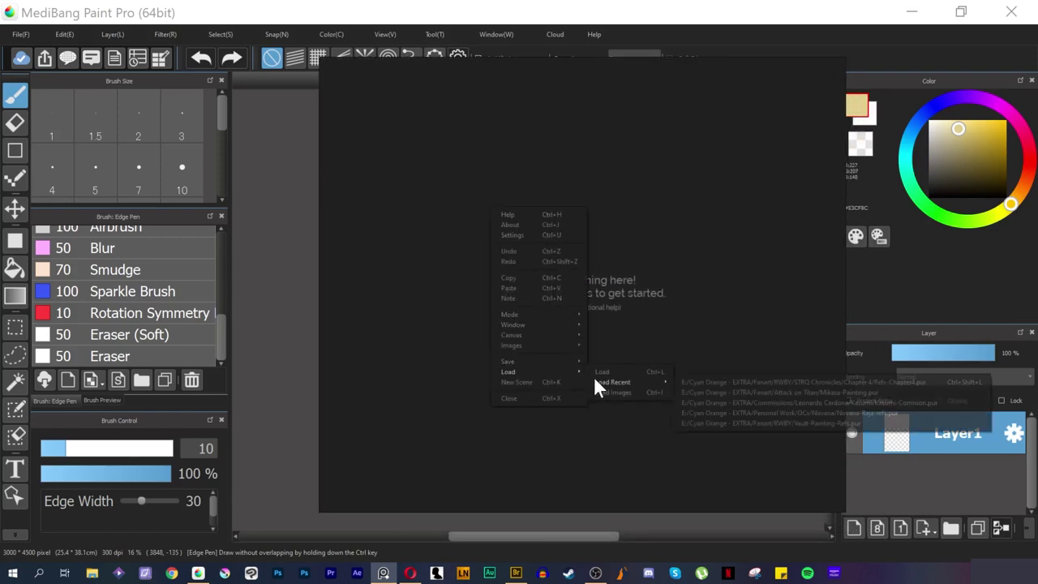
pyautogui.click(730, 393)
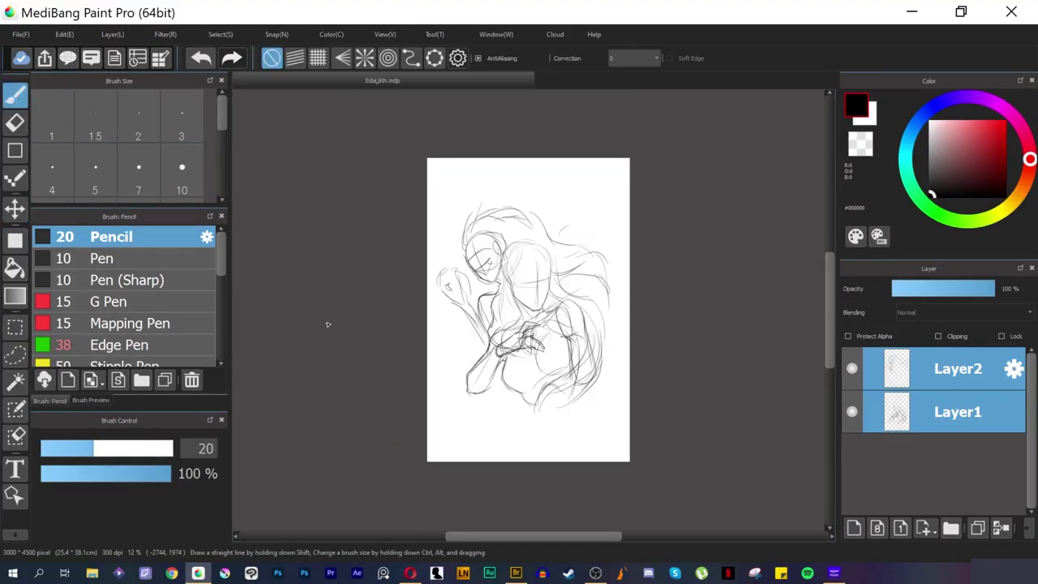
# Step: Undo a trial stroke beside the sketched forearm and turn on the Brush Size display
pyautogui.moveTo(453, 342); pyautogui.dragTo(466, 391)
pyautogui.hotkey('ctrl', 'z')
pyautogui.click(385, 35)
pyautogui.click(402, 442)
pyautogui.click(392, 37)
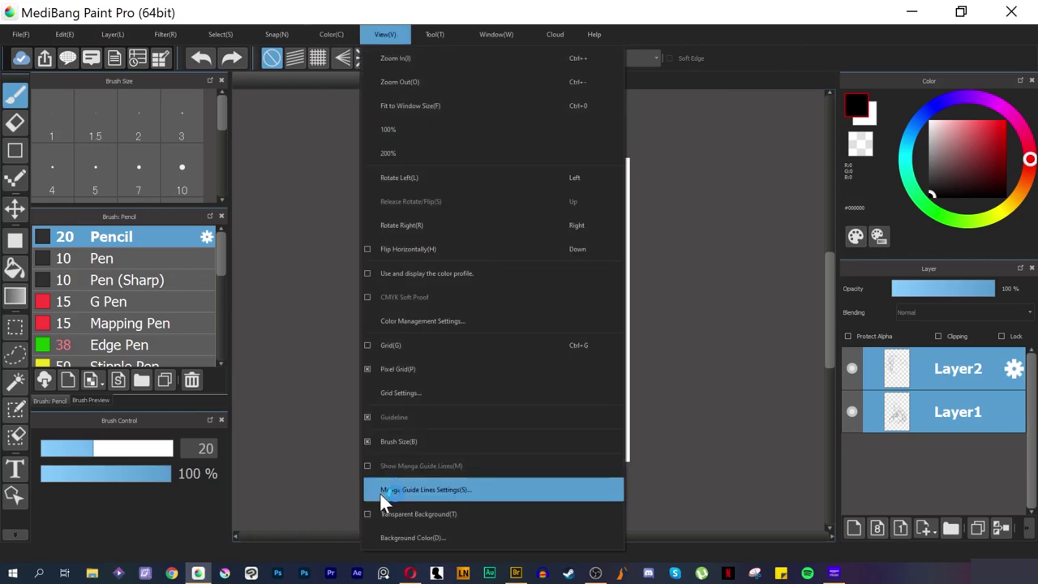
# Step: Review the options in the Environment Settings and close them without changes
pyautogui.moveTo(17, 42)
pyautogui.click(65, 418)
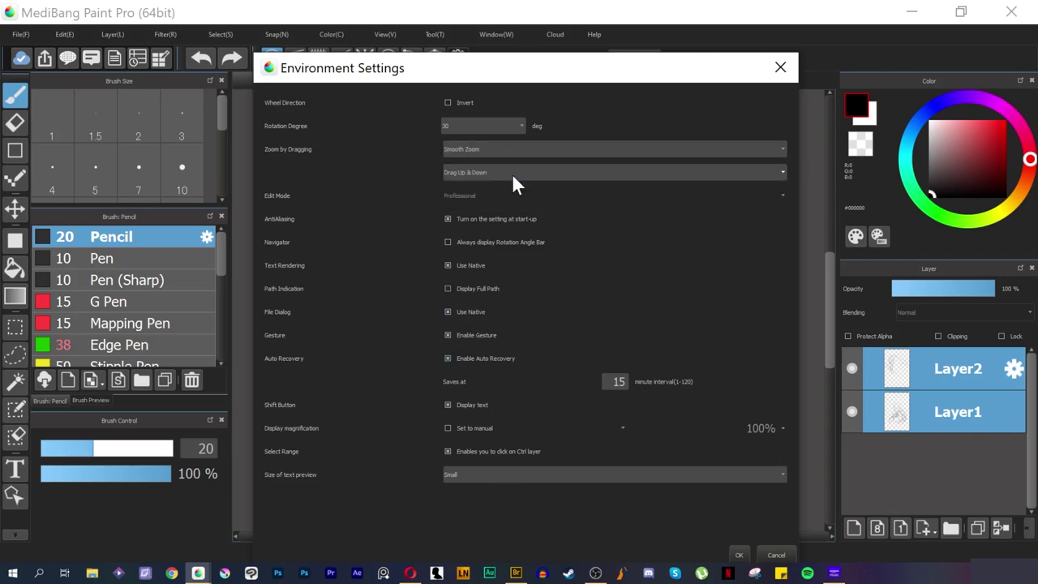
pyautogui.click(780, 67)
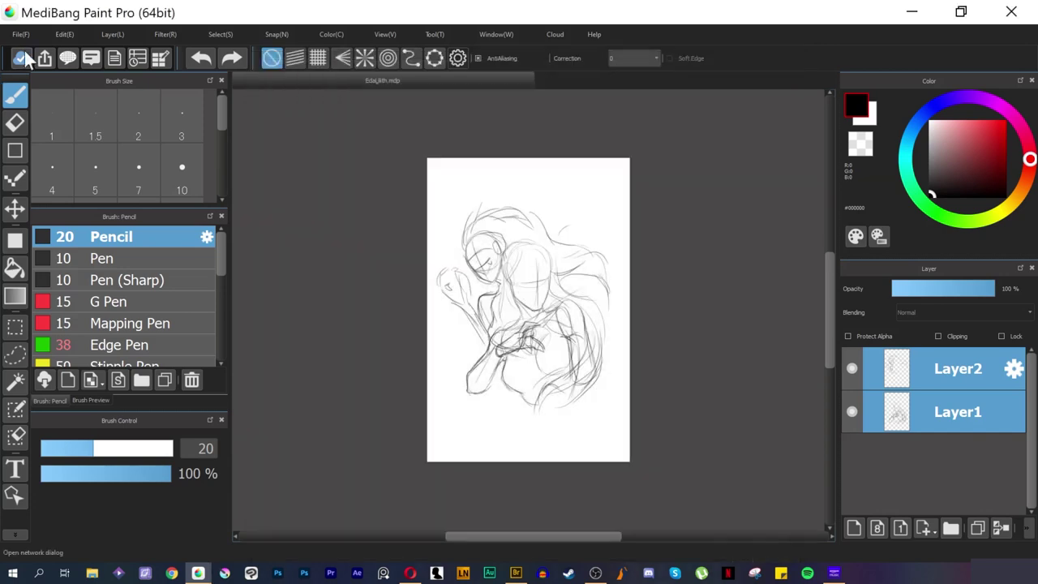
# Step: Look through the available commands, including the Snap modes, and hide the status bar
pyautogui.click(20, 34)
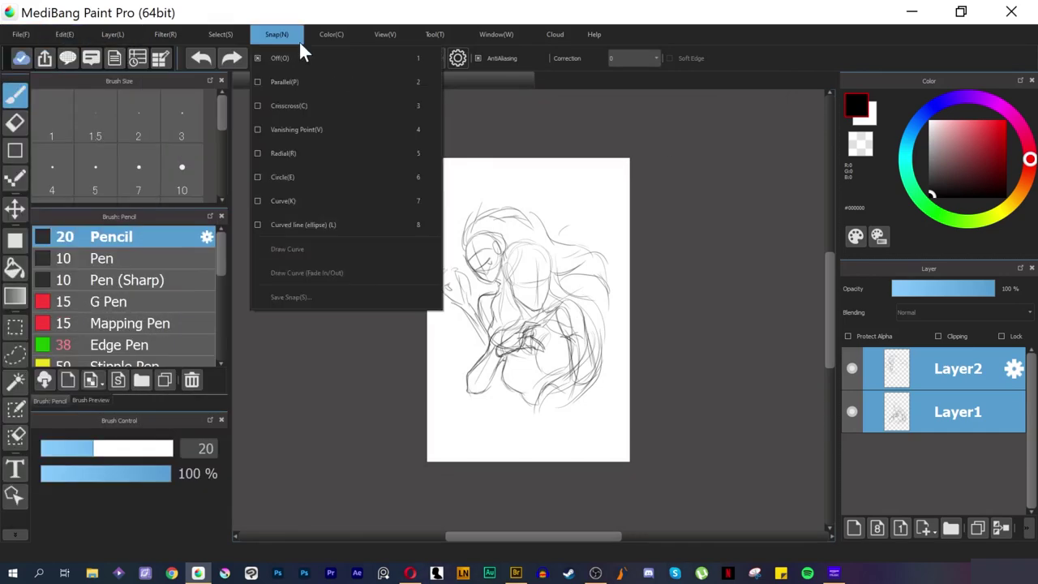
pyautogui.moveTo(488, 35)
pyautogui.click(494, 345)
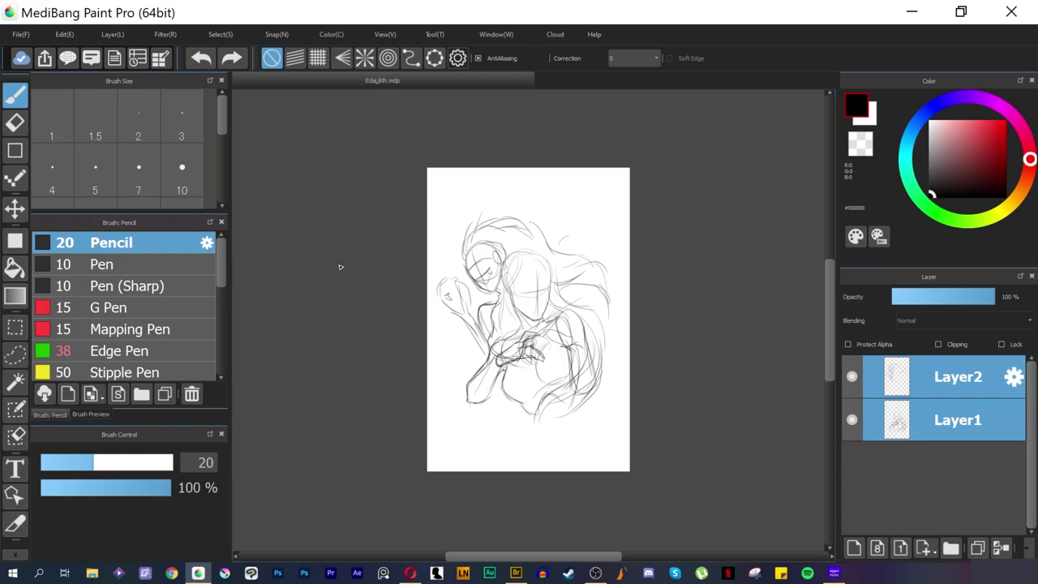
# Step: Select the two sketch layers in turn and lower the opacity of each
pyautogui.click(931, 370)
pyautogui.click(955, 414)
pyautogui.click(939, 302)
pyautogui.click(945, 375)
pyautogui.click(938, 302)
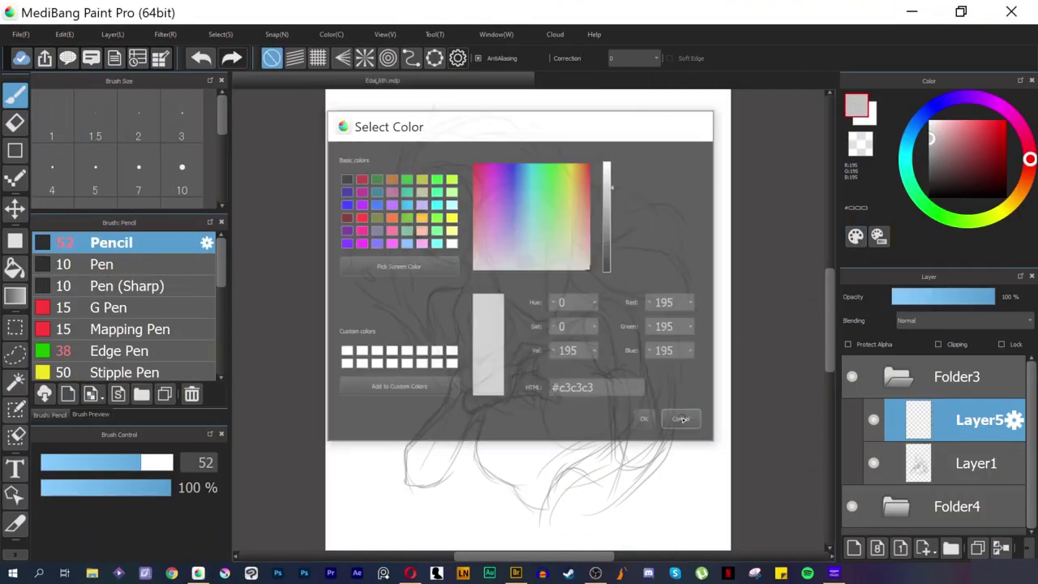
# Step: Dismiss the Select Color dialog without picking a new color
pyautogui.click(679, 412)
pyautogui.click(695, 274)
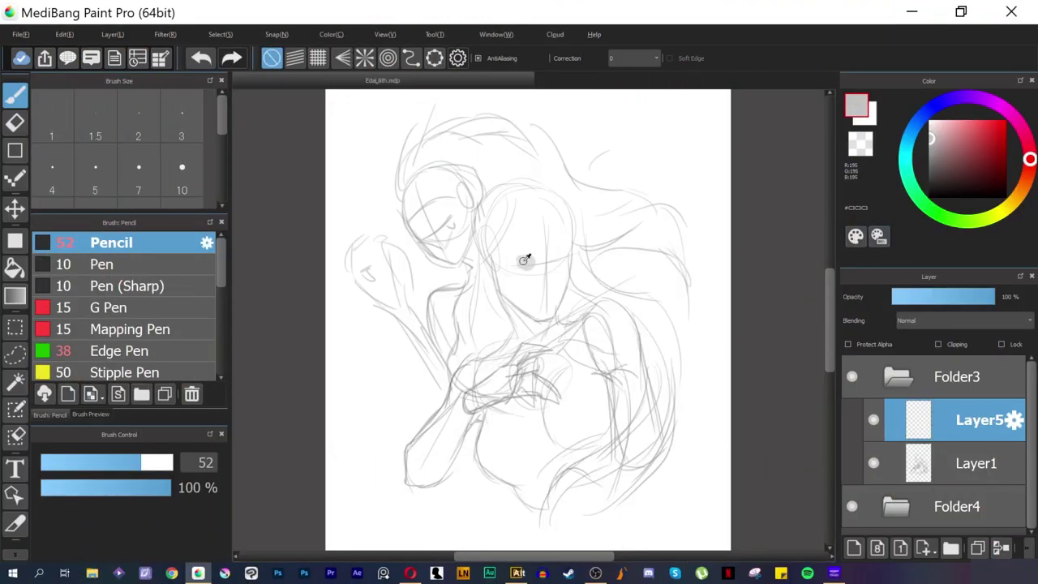
# Step: Try a few black strokes below the figure with the Sumi brush at size 93 and undo them
pyautogui.click(523, 264)
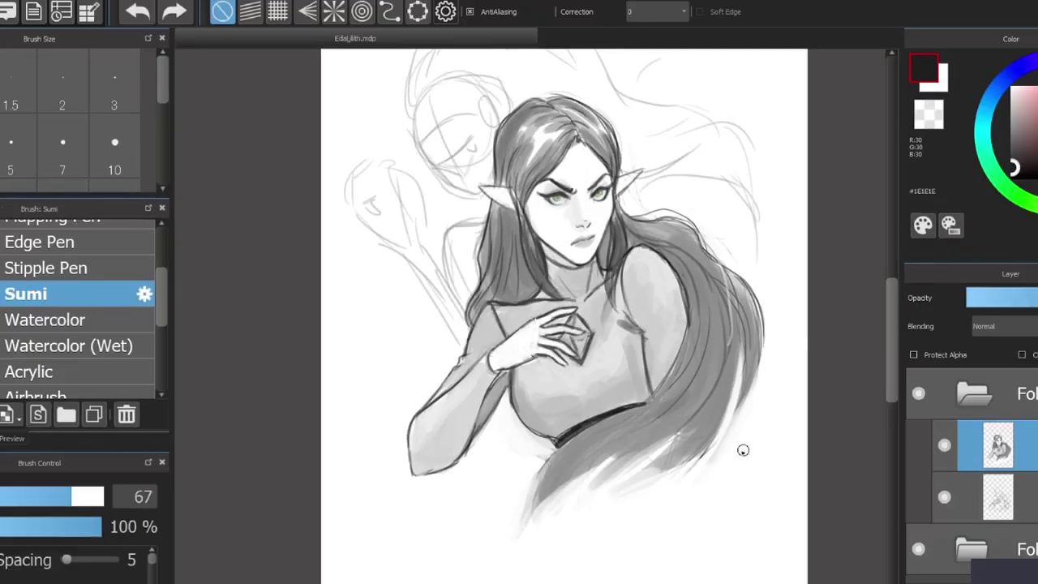
pyautogui.press(']')
pyautogui.press(']')
pyautogui.press(']')
pyautogui.press(']')
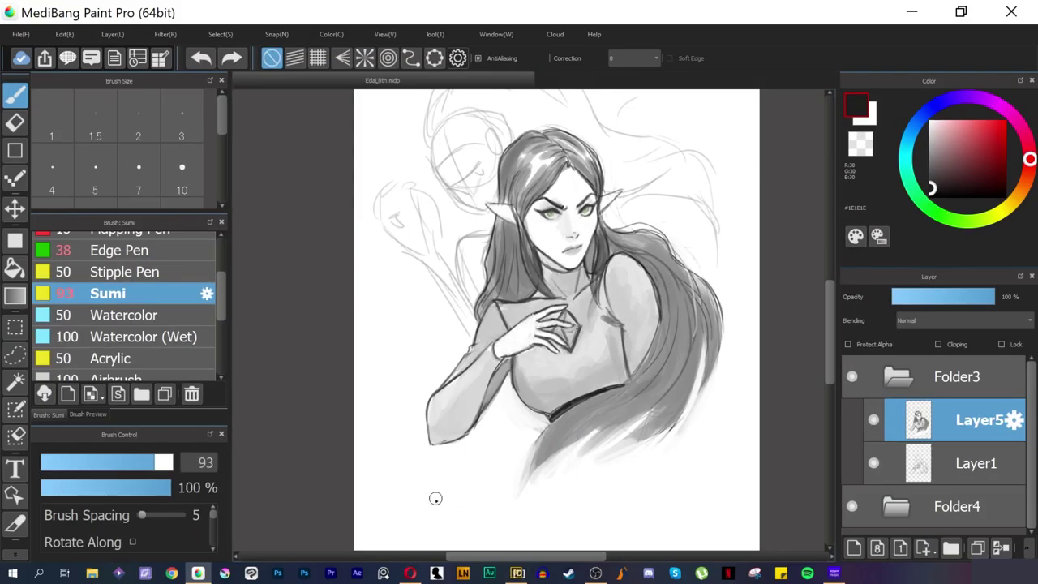
pyautogui.moveTo(422, 507); pyautogui.dragTo(521, 429)
pyautogui.moveTo(445, 521); pyautogui.dragTo(547, 433)
pyautogui.moveTo(483, 521); pyautogui.dragTo(608, 497)
pyautogui.hotkey('ctrl', 'z')
pyautogui.hotkey('ctrl', 'z')
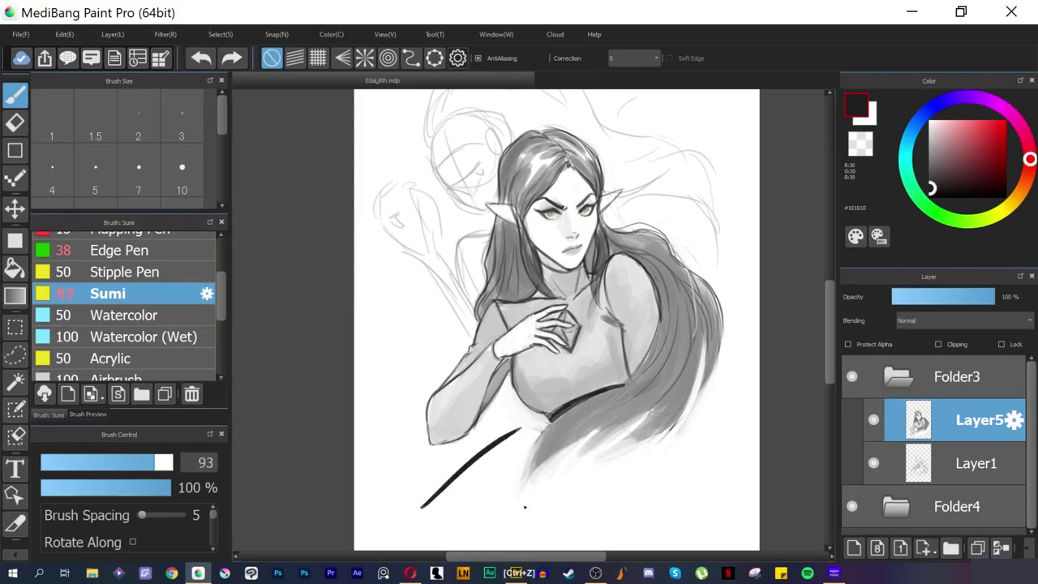
pyautogui.hotkey('ctrl', 'z')
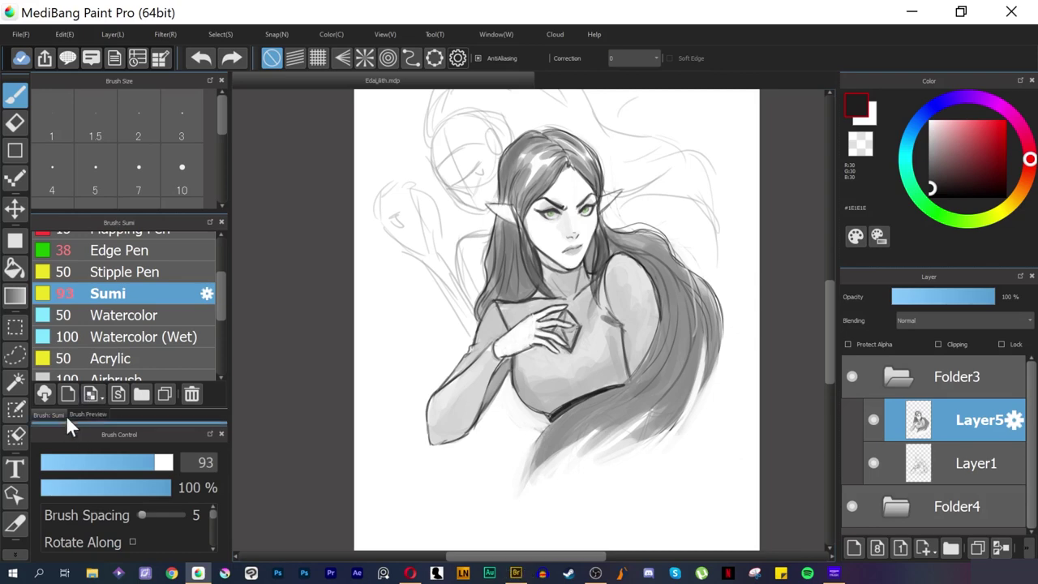
# Step: Browse the downloadable cloud brushes, highlight Marker 3, close the list and select the Acrylic (Wet) brush
pyautogui.click(44, 394)
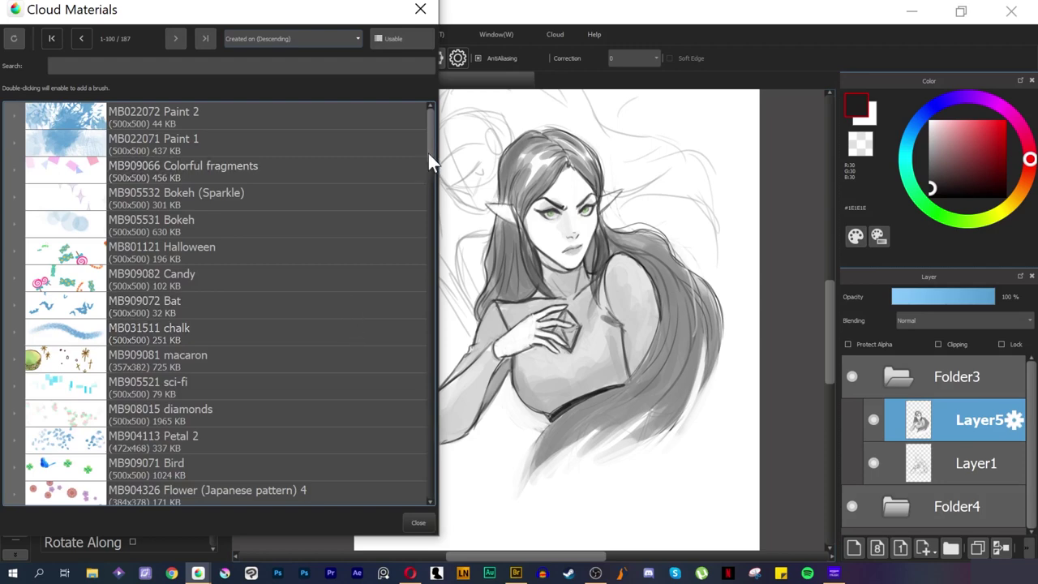
pyautogui.moveTo(429, 154)
pyautogui.mouseDown()
pyautogui.moveTo(406, 321)
pyautogui.moveTo(410, 305)
pyautogui.mouseUp()
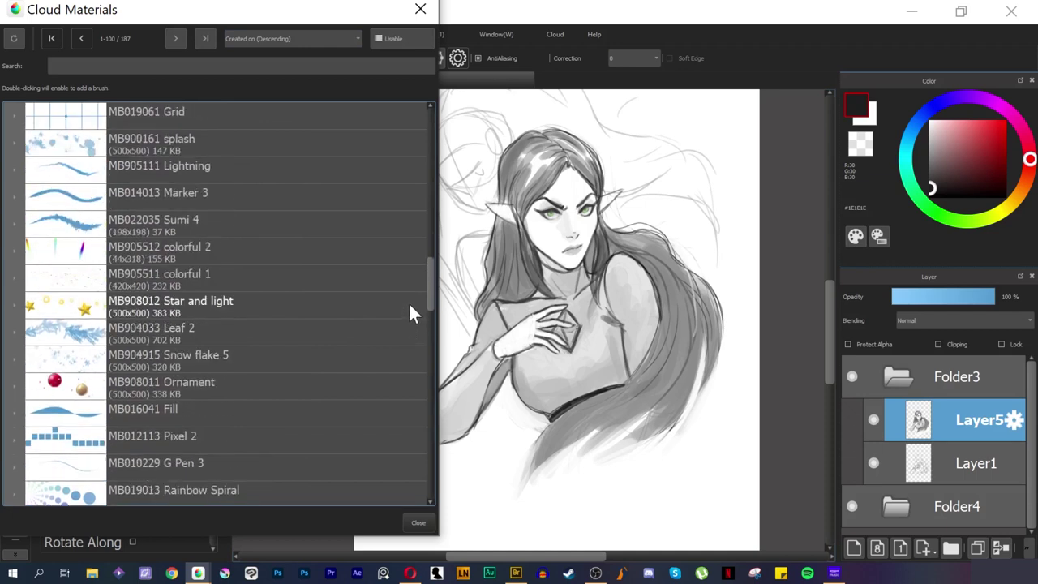
pyautogui.click(247, 196)
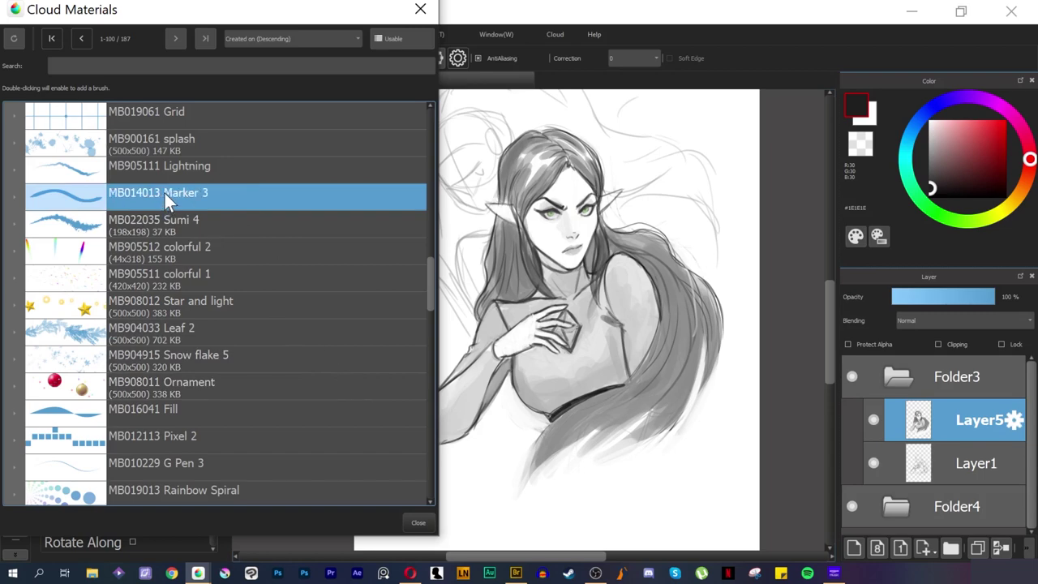
pyautogui.scroll(-15, 391, 325)
pyautogui.click(421, 10)
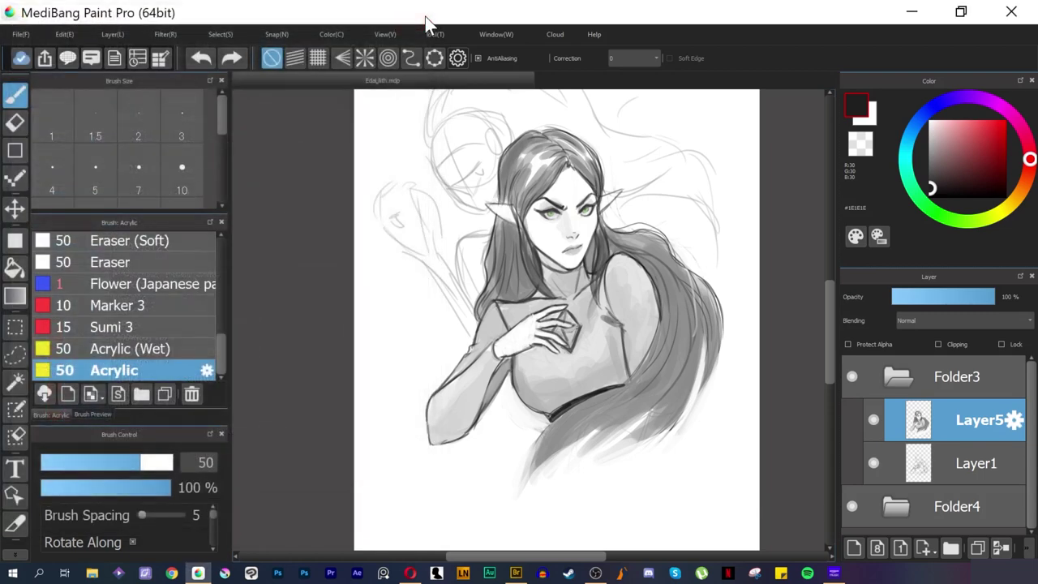
pyautogui.click(207, 351)
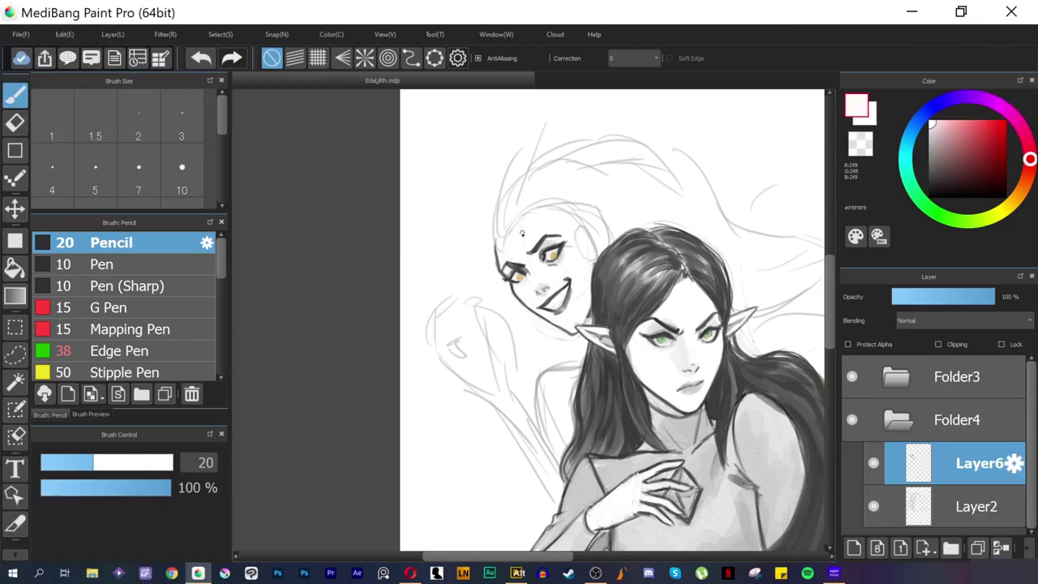
# Step: Paint near-white #F9F9F9 over the top of the smiling woman's head with an enlarged Pencil
pyautogui.press(']')
pyautogui.press(']')
pyautogui.press(']')
pyautogui.press(']')
pyautogui.press(']')
pyautogui.press(']')
pyautogui.press(']')
pyautogui.press(']')
pyautogui.moveTo(530, 197); pyautogui.dragTo(561, 203)
# Step: Try drawing the smiling woman's shoulder line in near-black with the Pencil at size 16 and undo the strokes
pyautogui.click(932, 192)
pyautogui.press('[')
pyautogui.press('[')
pyautogui.press('[')
pyautogui.press('[')
pyautogui.press('[')
pyautogui.press('[')
pyautogui.press('[')
pyautogui.press('[')
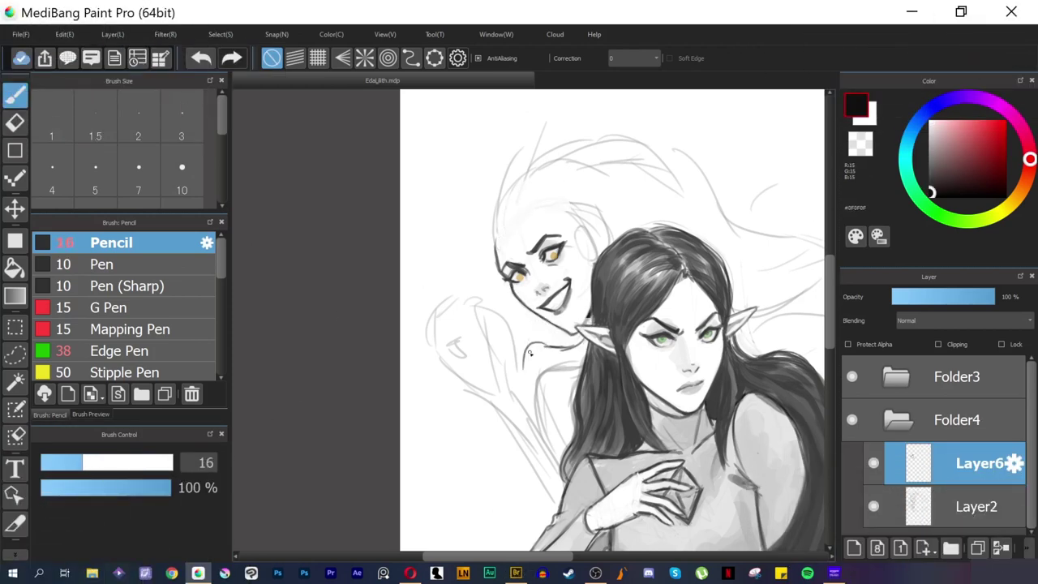
pyautogui.hotkey('ctrl', 'z')
pyautogui.hotkey('ctrl', 'z')
pyautogui.hotkey('ctrl', 'z')
pyautogui.hotkey('ctrl', 'z')
# Step: Shift all of Folder4, which holds the smiling woman, slightly to the left and reselect Layer6
pyautogui.click(556, 349)
pyautogui.press('v')
pyautogui.moveTo(559, 325); pyautogui.dragTo(547, 318)
pyautogui.hotkey('ctrl', 'z')
pyautogui.click(897, 420)
pyautogui.moveTo(704, 241); pyautogui.dragTo(679, 238)
pyautogui.click(897, 420)
pyautogui.click(924, 463)
# Step: Paint the smiling woman's neck in a sampled grey with the Pencil at size 49
pyautogui.press('b')
pyautogui.keyDown('alt'); pyautogui.click(565, 317); pyautogui.keyUp('alt')
pyautogui.moveTo(561, 319)
pyautogui.mouseDown()
pyautogui.moveTo(581, 324)
pyautogui.moveTo(583, 356)
pyautogui.mouseUp()
pyautogui.hotkey('ctrl', 'z')
pyautogui.hotkey('ctrl', 'z')
pyautogui.keyDown('alt'); pyautogui.click(566, 328); pyautogui.keyUp('alt')
pyautogui.click(139, 463)
pyautogui.moveTo(571, 293); pyautogui.dragTo(569, 345)
# Step: Hide Folder3, extend the grey neck shading and clean up the jaw edge with the sampled face color
pyautogui.click(852, 376)
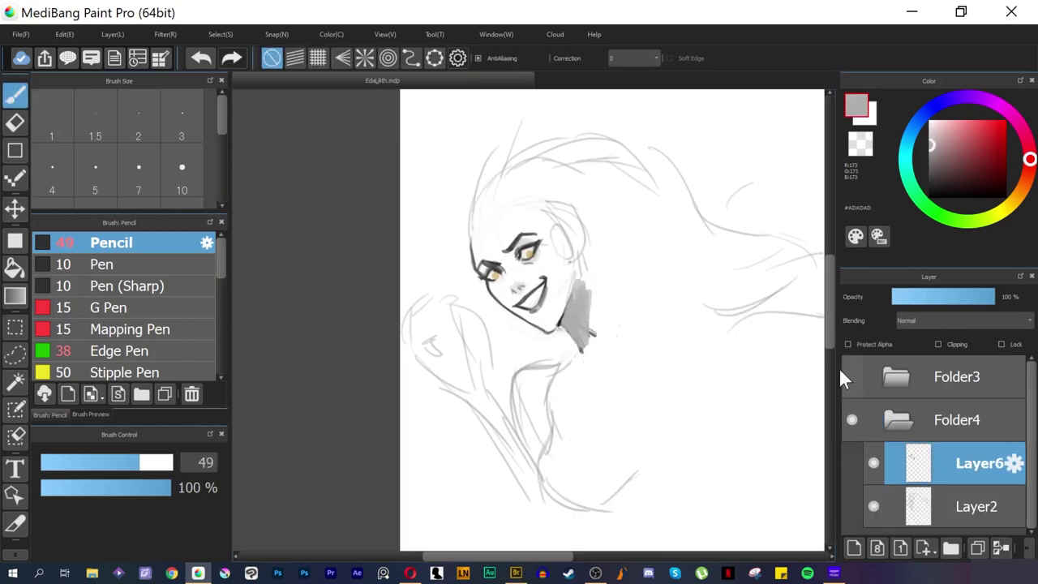
pyautogui.moveTo(582, 278); pyautogui.dragTo(592, 341)
pyautogui.keyDown('alt'); pyautogui.click(558, 305); pyautogui.keyUp('alt')
pyautogui.moveTo(571, 274); pyautogui.dragTo(562, 307)
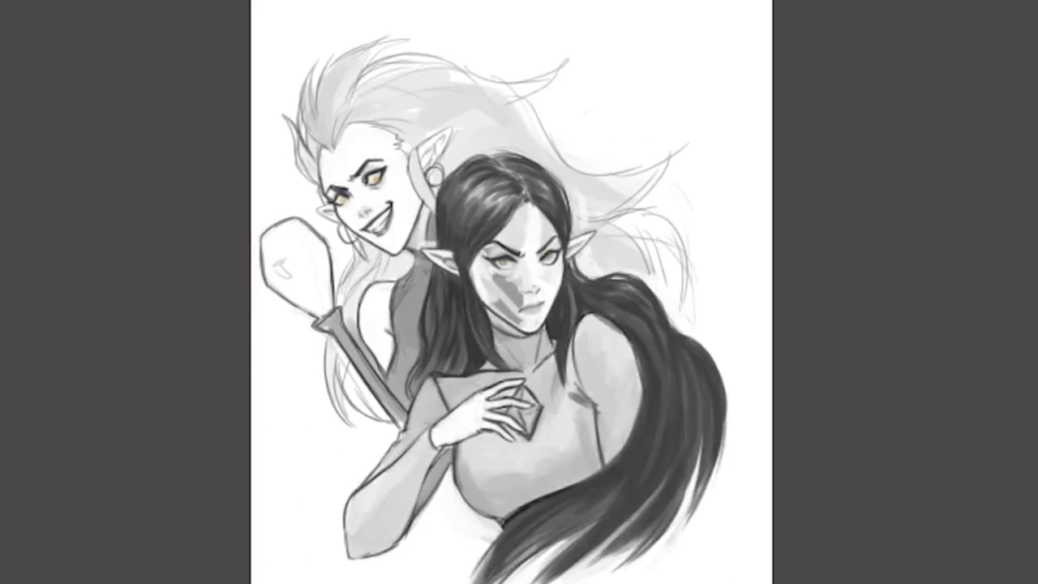
# Step: Clear the grey patches from the dark-haired woman's face and paint the hair strands beside the staff
pyautogui.moveTo(496, 273); pyautogui.dragTo(508, 315)
pyautogui.moveTo(533, 212); pyautogui.dragTo(560, 280)
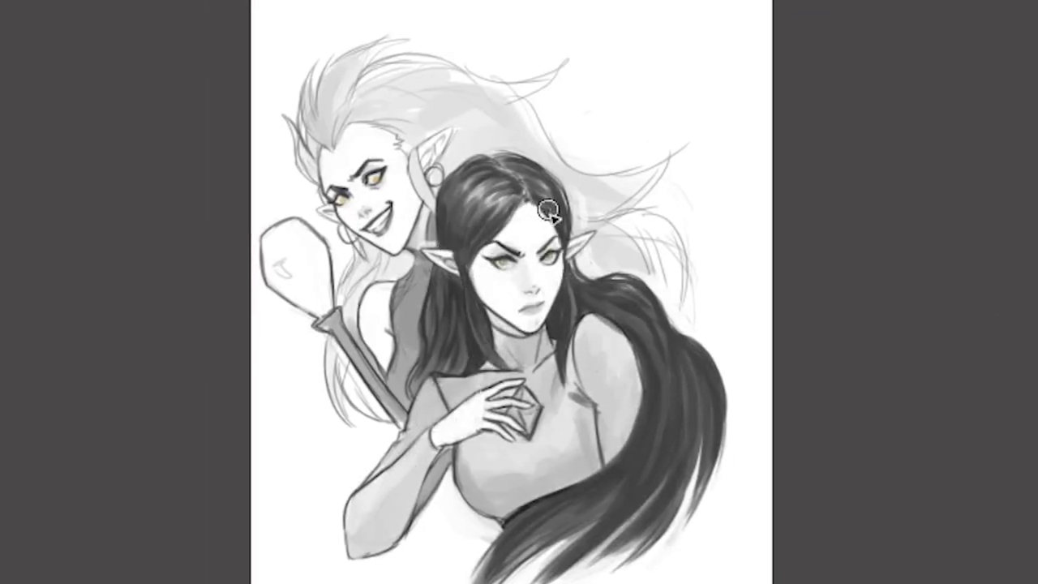
pyautogui.scroll(3, 546, 267)
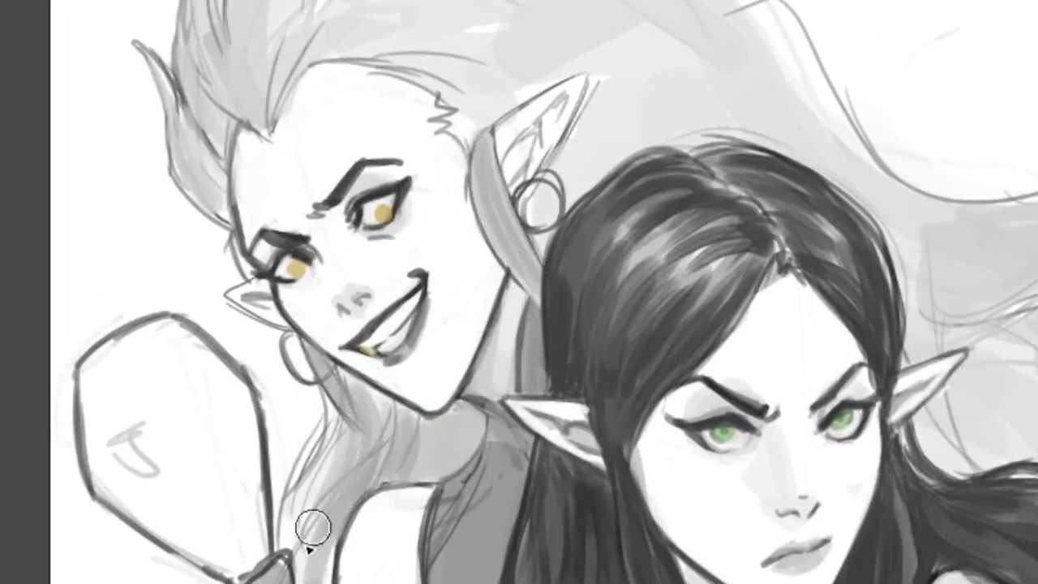
pyautogui.moveTo(313, 528); pyautogui.dragTo(328, 417)
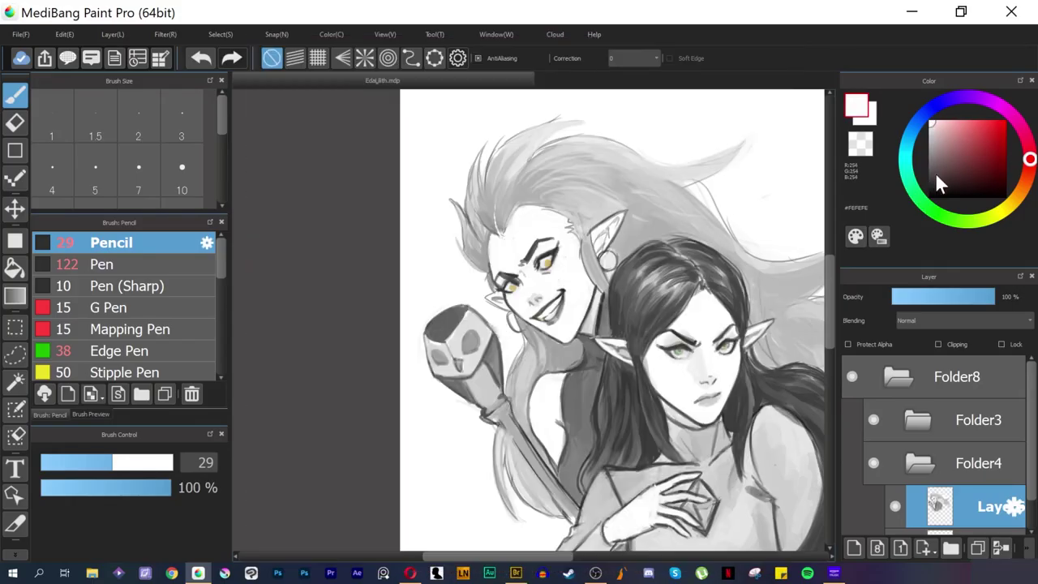
# Step: Paint the staff's handle in dark and sampled greys, enlarging the Pencil to size 38
pyautogui.click(931, 185)
pyautogui.press('[')
pyautogui.hotkey('ctrl', 'z')
pyautogui.moveTo(488, 421)
pyautogui.mouseDown()
pyautogui.moveTo(573, 523)
pyautogui.moveTo(521, 443)
pyautogui.moveTo(552, 490)
pyautogui.mouseUp()
pyautogui.press(']')
pyautogui.press(']')
pyautogui.press(']')
pyautogui.press(']')
pyautogui.keyDown('alt'); pyautogui.click(521, 438); pyautogui.keyUp('alt')
pyautogui.moveTo(500, 404); pyautogui.dragTo(573, 509)
pyautogui.keyDown('alt'); pyautogui.click(574, 519); pyautogui.keyUp('alt')
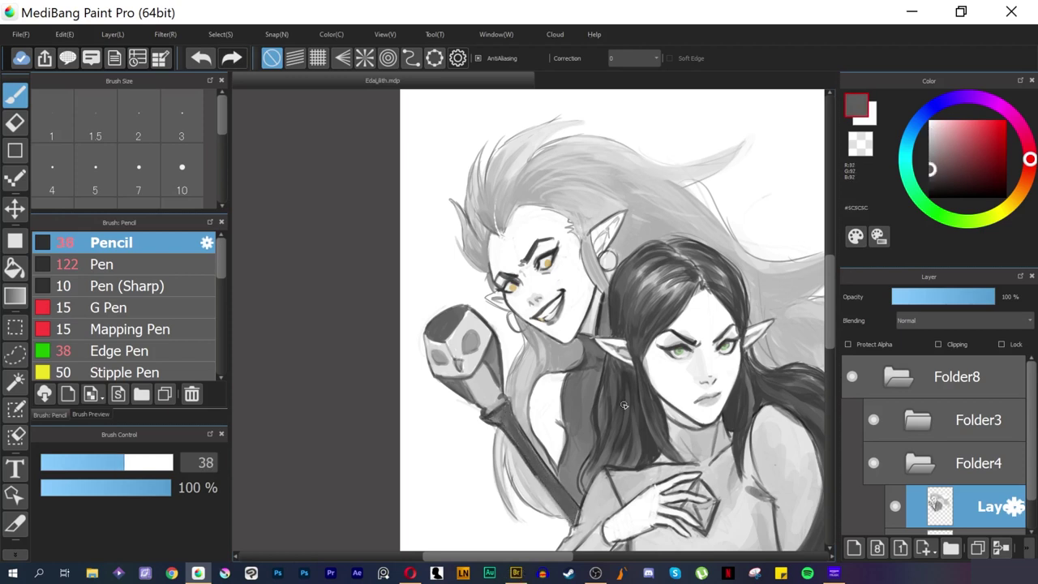
# Step: Shade the skull-shaped head of the staff with a color sampled beside it
pyautogui.keyDown('alt'); pyautogui.click(492, 310); pyautogui.keyUp('alt')
pyautogui.moveTo(471, 307); pyautogui.dragTo(500, 337)
pyautogui.hotkey('ctrl', '-')
pyautogui.hotkey('ctrl', '-')
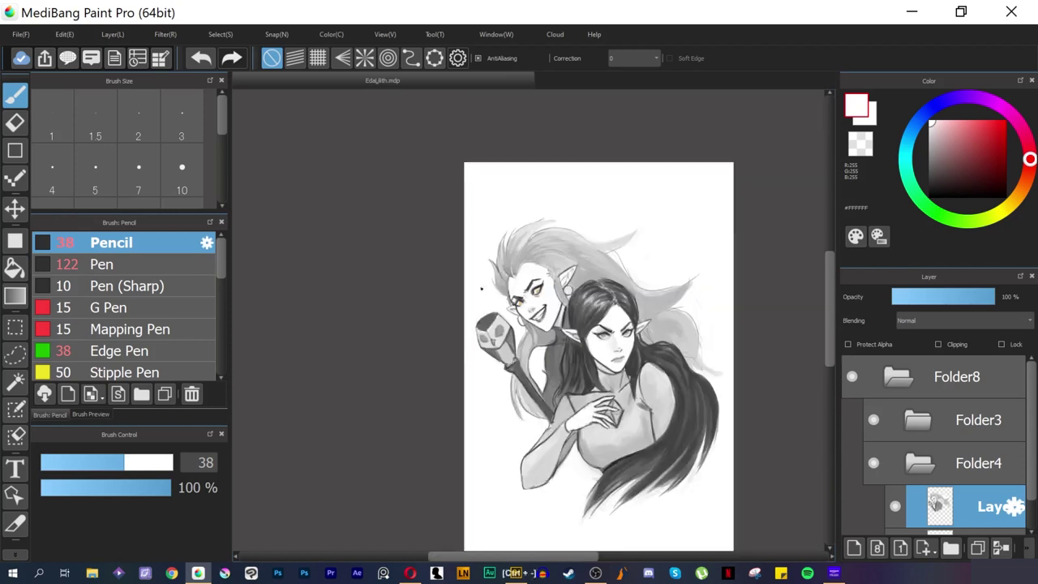
# Step: Add detail to the upper staff handle with sampled greys and sample a color near the hair
pyautogui.keyDown('alt'); pyautogui.click(513, 363); pyautogui.keyUp('alt')
pyautogui.moveTo(517, 374); pyautogui.dragTo(539, 403)
pyautogui.keyDown('alt'); pyautogui.click(531, 393); pyautogui.keyUp('alt')
pyautogui.keyDown('alt'); pyautogui.click(529, 390); pyautogui.keyUp('alt')
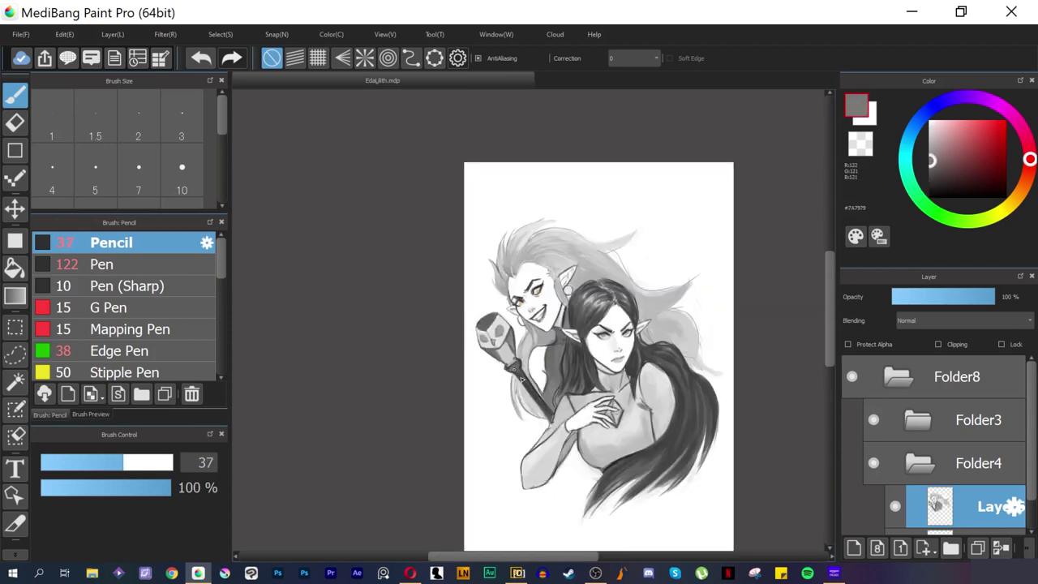
pyautogui.scroll(3, 514, 339)
pyautogui.keyDown('alt'); pyautogui.click(633, 230); pyautogui.keyUp('alt')
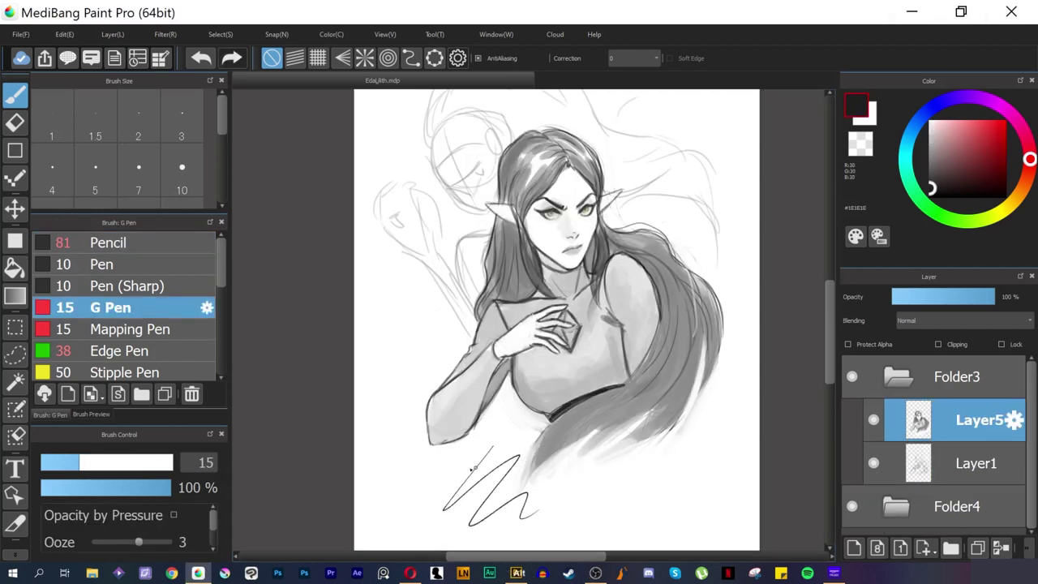
# Step: Undo the G Pen test scribble below the figure and sample a color from the hair area
pyautogui.hotkey('ctrl', 'z')
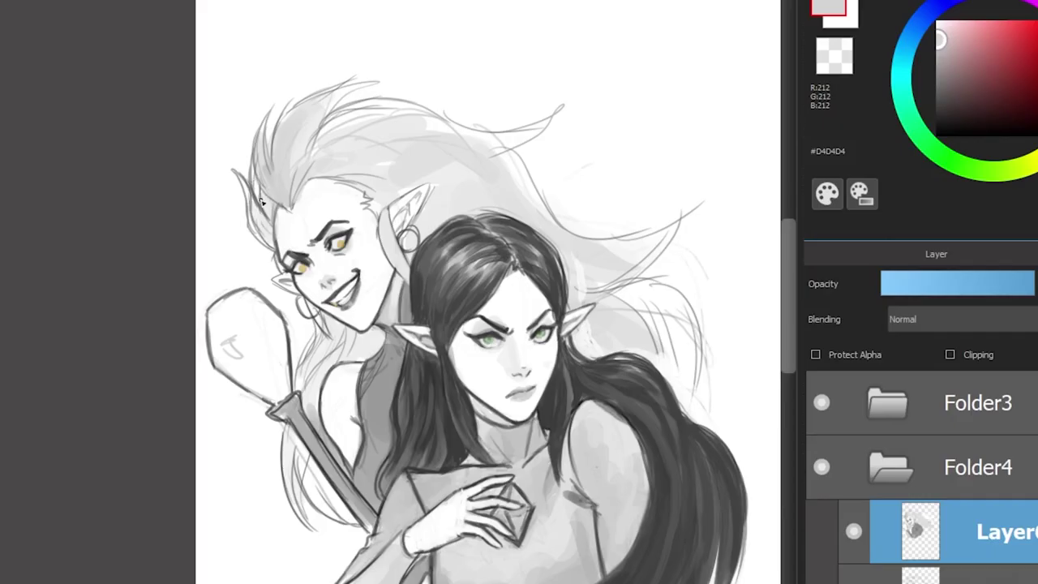
pyautogui.keyDown('alt'); pyautogui.click(488, 227); pyautogui.keyUp('alt')
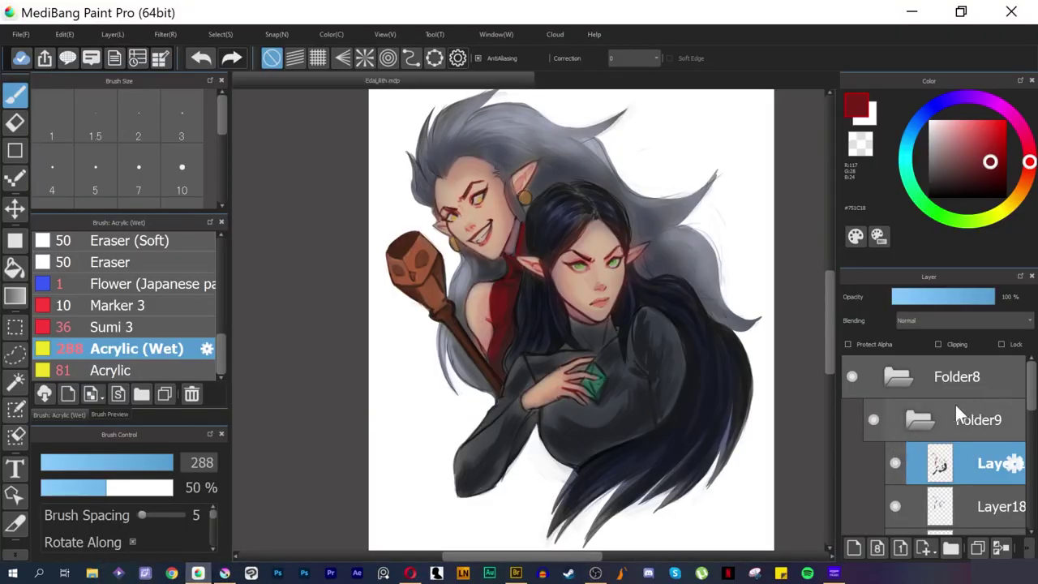
# Step: Select Folder9, Folder3 and Folder4 together and try to move them across the canvas with the Move tool
pyautogui.click(956, 410)
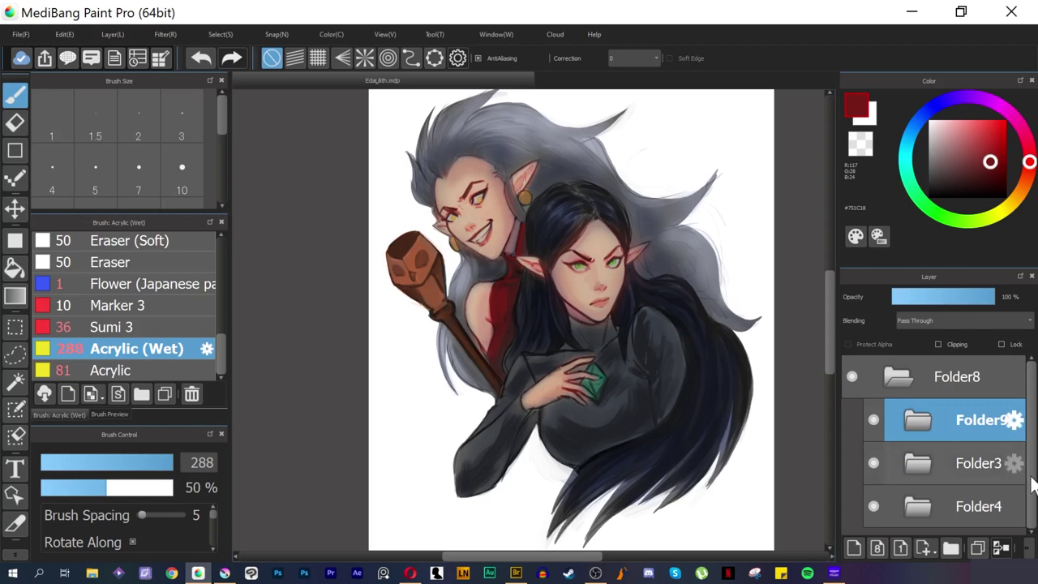
pyautogui.click(918, 462)
pyautogui.click(931, 461)
pyautogui.keyDown('shift'); pyautogui.click(946, 436); pyautogui.keyUp('shift')
pyautogui.keyDown('shift'); pyautogui.click(954, 508); pyautogui.keyUp('shift')
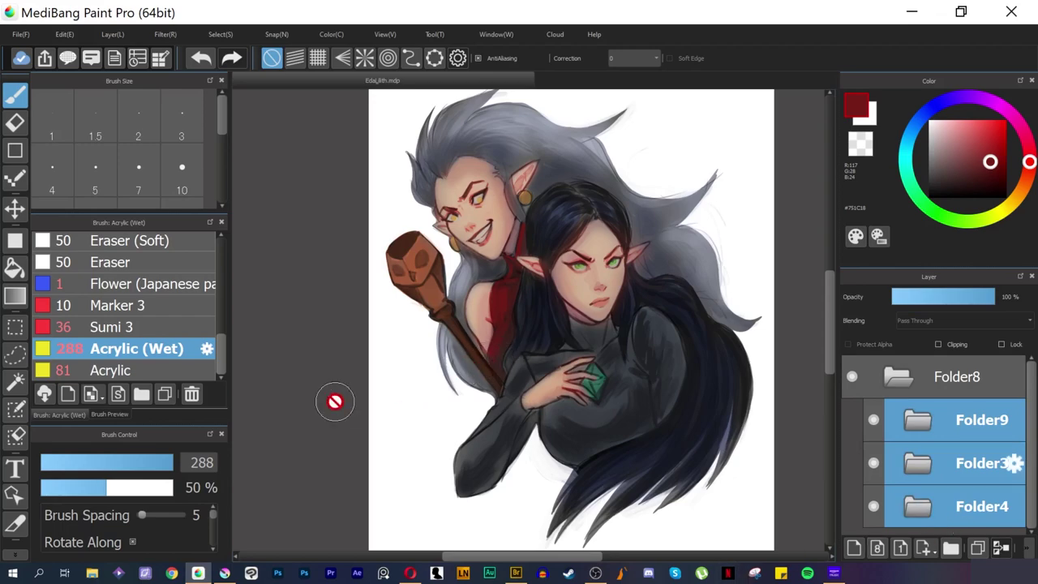
pyautogui.click(15, 209)
pyautogui.moveTo(410, 320); pyautogui.dragTo(603, 348)
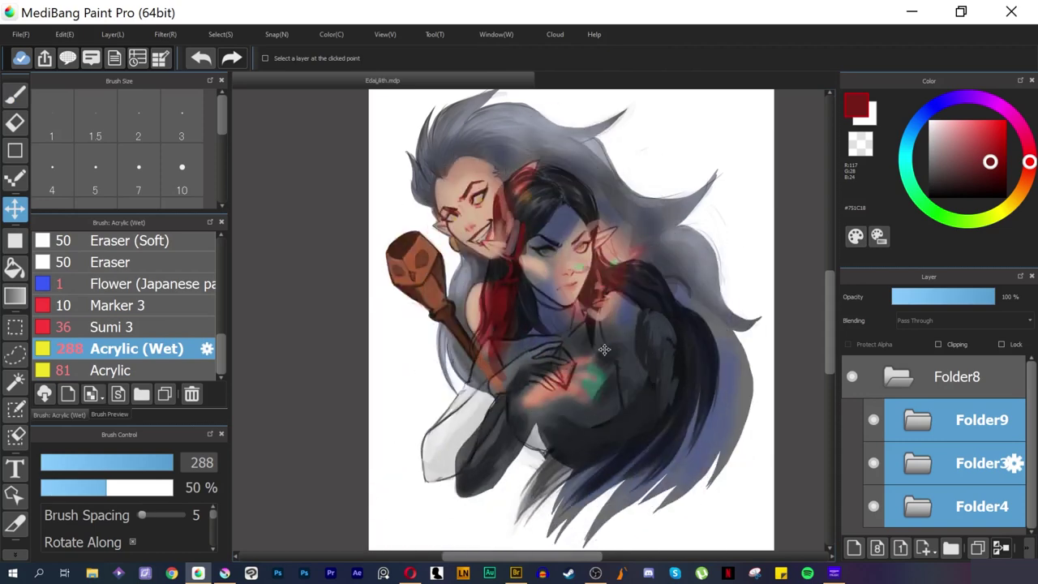
# Step: Select the parent Folder8 and move the whole artwork slightly down and to the left
pyautogui.click(927, 379)
pyautogui.moveTo(594, 412); pyautogui.dragTo(545, 433)
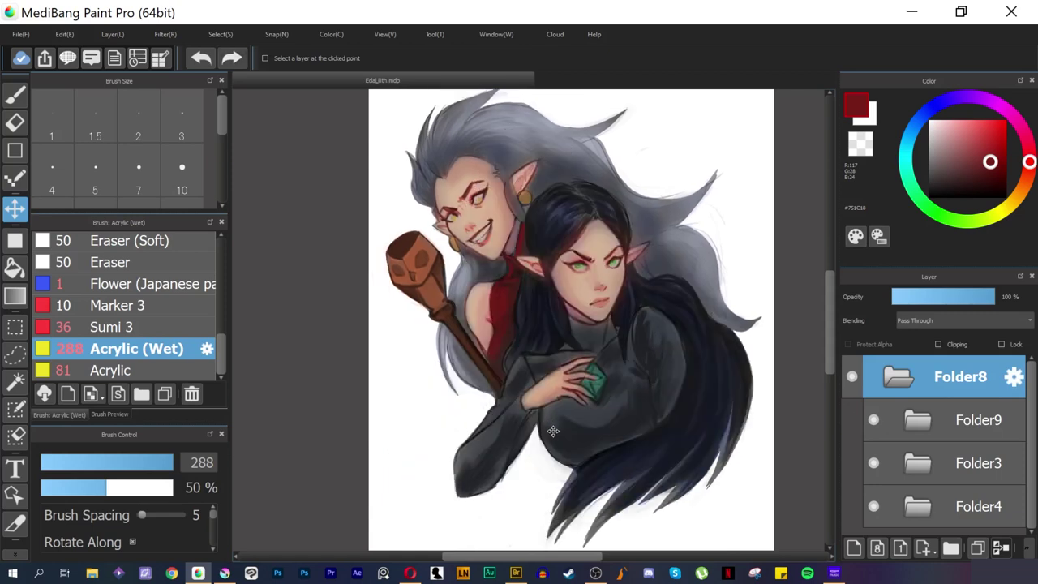
pyautogui.moveTo(598, 366); pyautogui.dragTo(580, 390)
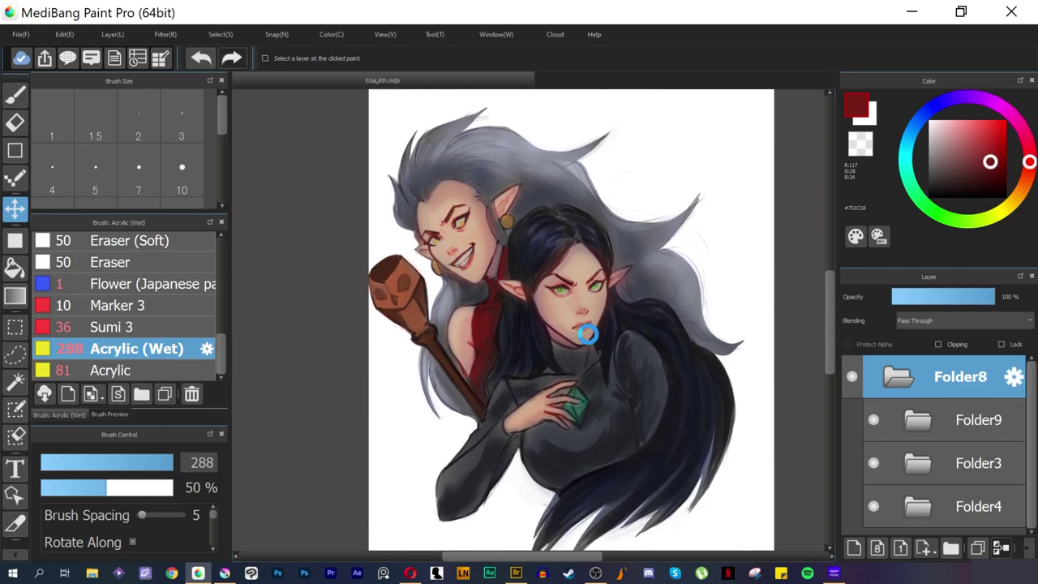
# Step: Switch to Krita, select and collapse the groups with the red and teal scribbles, and move both up and to the left together
pyautogui.click(225, 572)
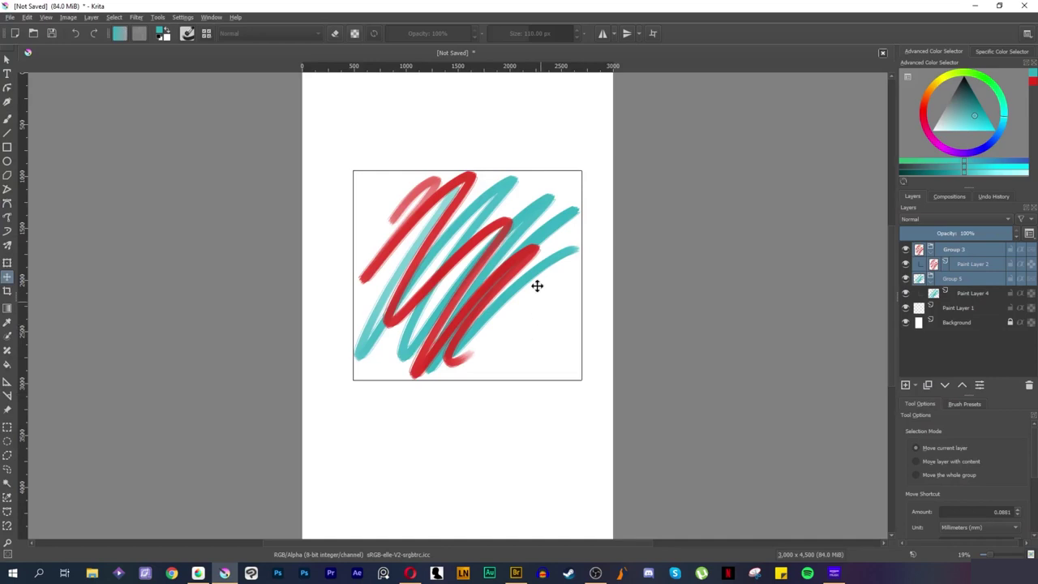
pyautogui.click(961, 279)
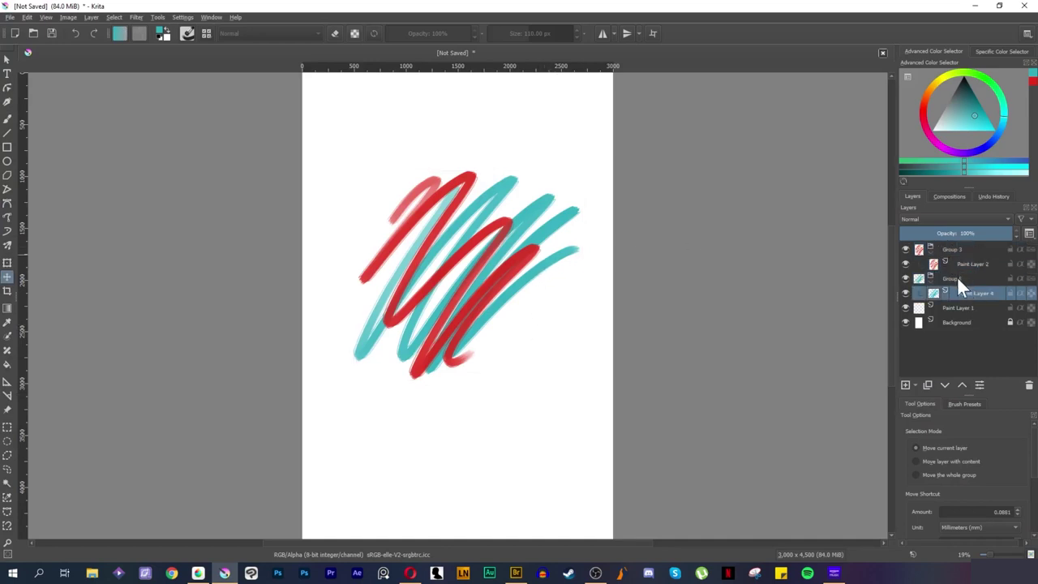
pyautogui.keyDown('shift'); pyautogui.click(957, 249); pyautogui.keyUp('shift')
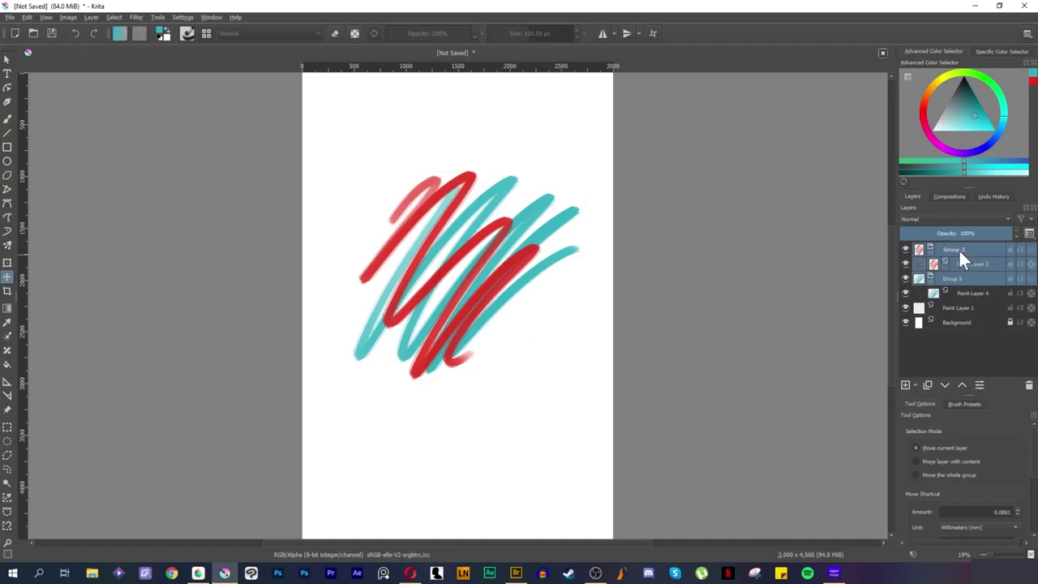
pyautogui.click(930, 279)
pyautogui.click(931, 250)
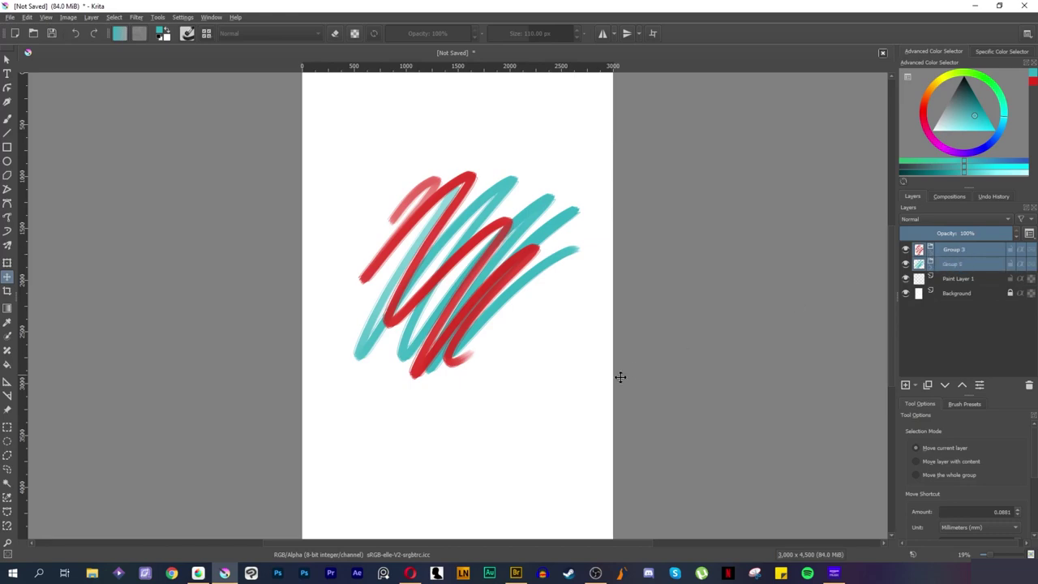
pyautogui.moveTo(550, 271)
pyautogui.mouseDown()
pyautogui.moveTo(493, 385)
pyautogui.moveTo(514, 238)
pyautogui.moveTo(463, 354)
pyautogui.moveTo(490, 238)
pyautogui.mouseUp()
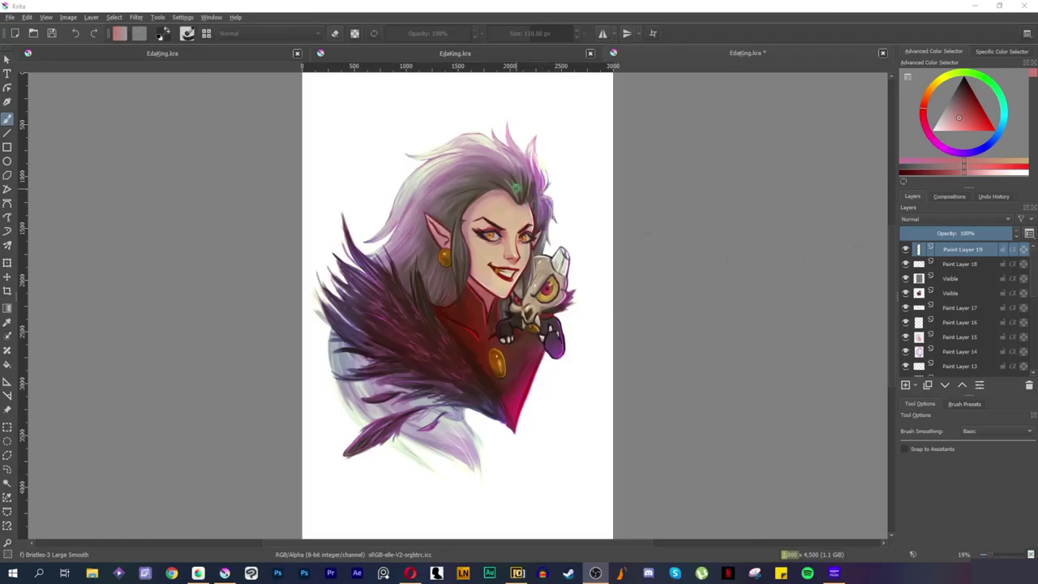
# Step: Enlarge and shrink the brush over the portrait, ending at 180 px, and switch to MediBang Paint
pyautogui.click(287, 237)
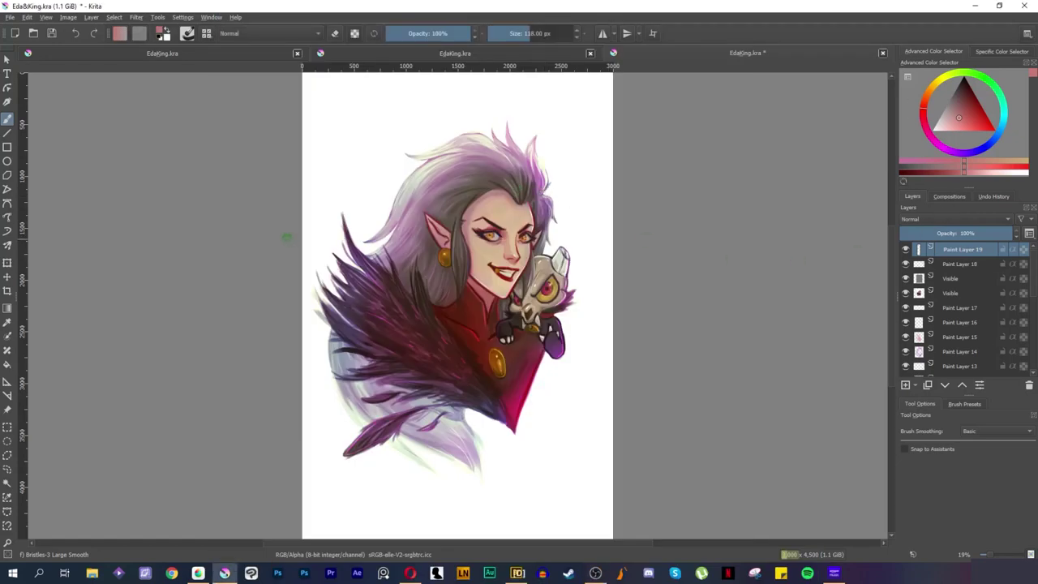
pyautogui.press(']')
pyautogui.press(']')
pyautogui.press(']')
pyautogui.press(']')
pyautogui.press(']')
pyautogui.press(']')
pyautogui.press(']')
pyautogui.press(']')
pyautogui.press(']')
pyautogui.press(']')
pyautogui.press(']')
pyautogui.press(']')
pyautogui.press(']')
pyautogui.press(']')
pyautogui.press(']')
pyautogui.press(']')
pyautogui.press(']')
pyautogui.press(']')
pyautogui.press(']')
pyautogui.press('[')
pyautogui.press('[')
pyautogui.press('[')
pyautogui.press('[')
pyautogui.press('[')
pyautogui.press('[')
pyautogui.press('[')
pyautogui.press('[')
pyautogui.press('[')
pyautogui.press('[')
pyautogui.press('[')
pyautogui.press('[')
pyautogui.press('[')
pyautogui.press('[')
pyautogui.press('[')
pyautogui.press('[')
pyautogui.press('[')
pyautogui.press('[')
pyautogui.press('[')
pyautogui.press('[')
pyautogui.moveTo(489, 214)
pyautogui.mouseDown()
pyautogui.moveTo(515, 214)
pyautogui.moveTo(474, 215)
pyautogui.mouseUp()
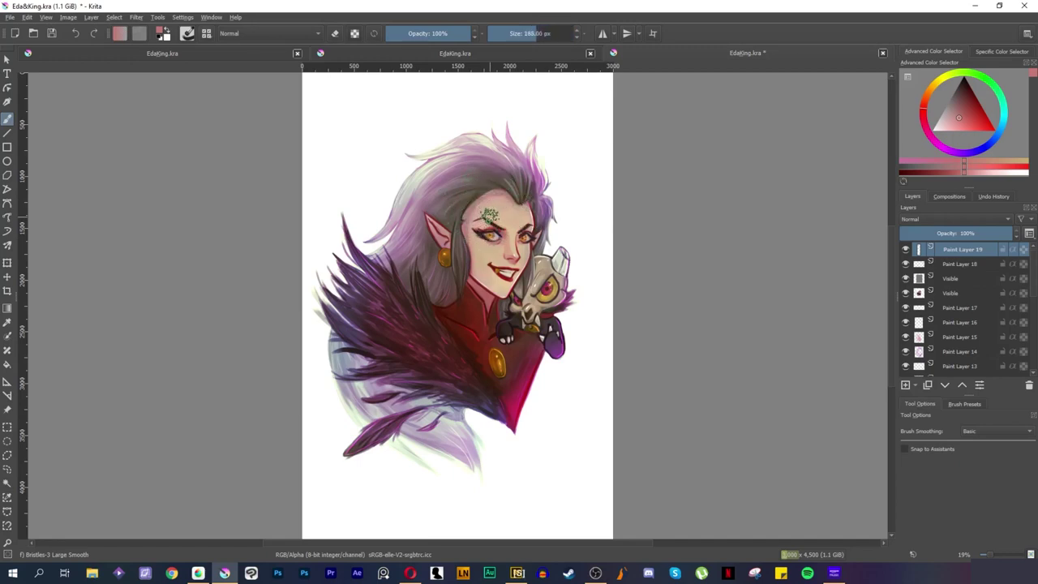
pyautogui.click(198, 573)
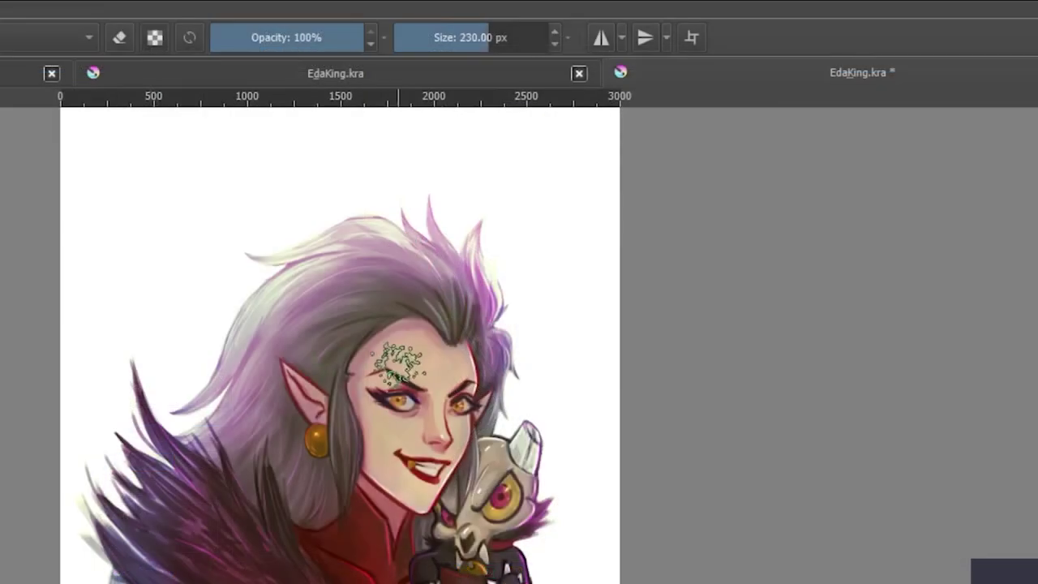
# Step: Enlarge Krita's brush to 1,000 px over the portrait's face
pyautogui.press(']')
pyautogui.press(']')
pyautogui.press(']')
pyautogui.press(']')
pyautogui.press(']')
pyautogui.press(']')
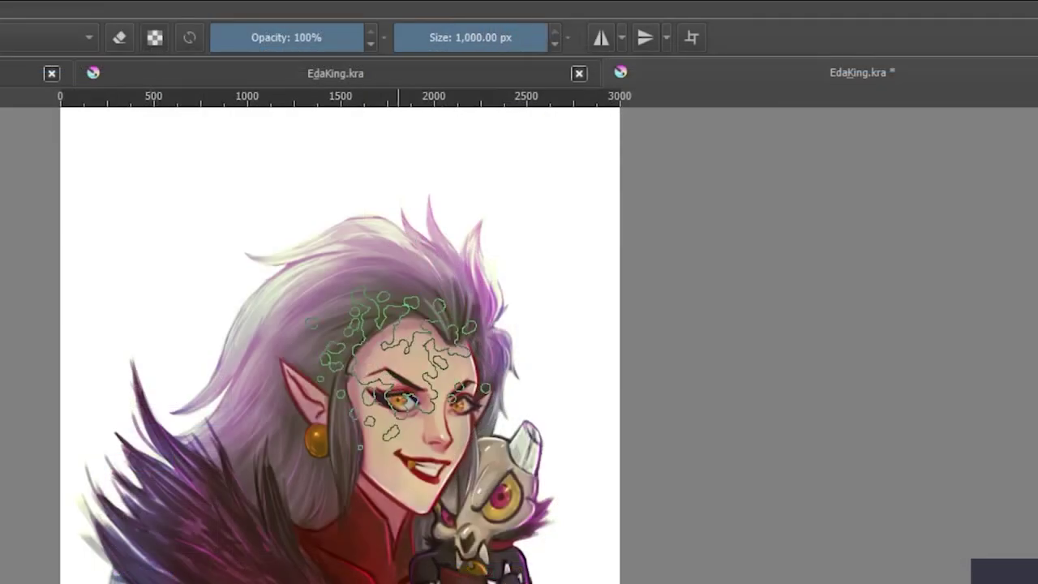
# Step: Shrink and enlarge Krita's brush repeatedly over the portrait's face, finishing at about 215 px
pyautogui.press('[')
pyautogui.press('[')
pyautogui.press('[')
pyautogui.press('[')
pyautogui.press('[')
pyautogui.press('[')
pyautogui.press('[')
pyautogui.press('[')
pyautogui.press('[')
pyautogui.press('[')
pyautogui.press('[')
pyautogui.press('[')
pyautogui.press('[')
pyautogui.press('[')
pyautogui.press('[')
pyautogui.press('[')
pyautogui.press('[')
pyautogui.press('[')
pyautogui.press('[')
pyautogui.press('[')
pyautogui.press(']')
pyautogui.press(']')
pyautogui.press(']')
pyautogui.press(']')
pyautogui.press(']')
pyautogui.press(']')
pyautogui.press(']')
pyautogui.press(']')
pyautogui.press(']')
pyautogui.press(']')
pyautogui.press(']')
pyautogui.press(']')
pyautogui.press(']')
pyautogui.press(']')
pyautogui.press(']')
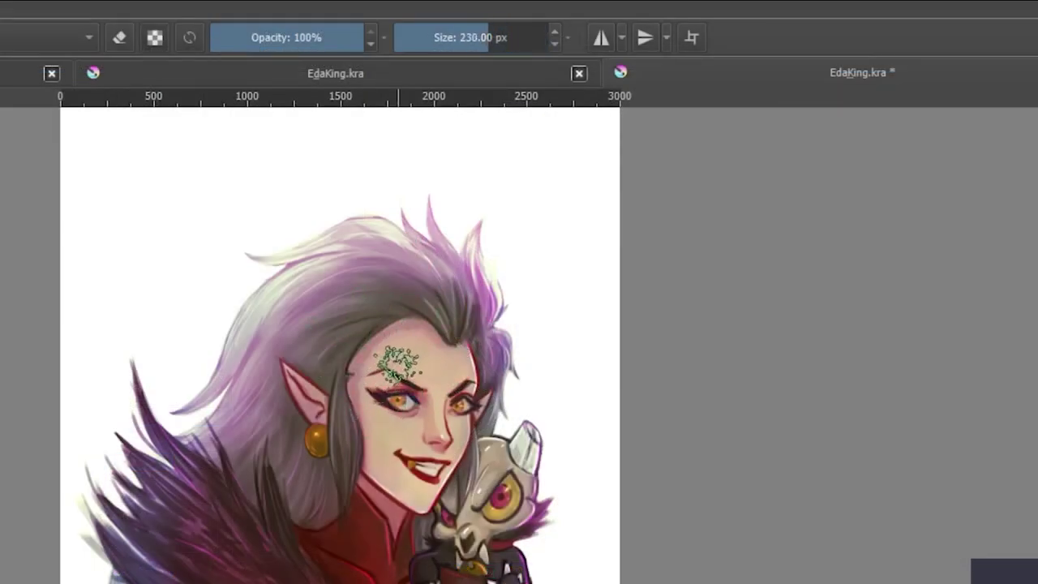
pyautogui.press(']')
pyautogui.press(']')
pyautogui.press(']')
pyautogui.press(']')
pyautogui.press(']')
pyautogui.press('[')
pyautogui.press('[')
pyautogui.press('[')
pyautogui.press('[')
pyautogui.press('[')
pyautogui.press('[')
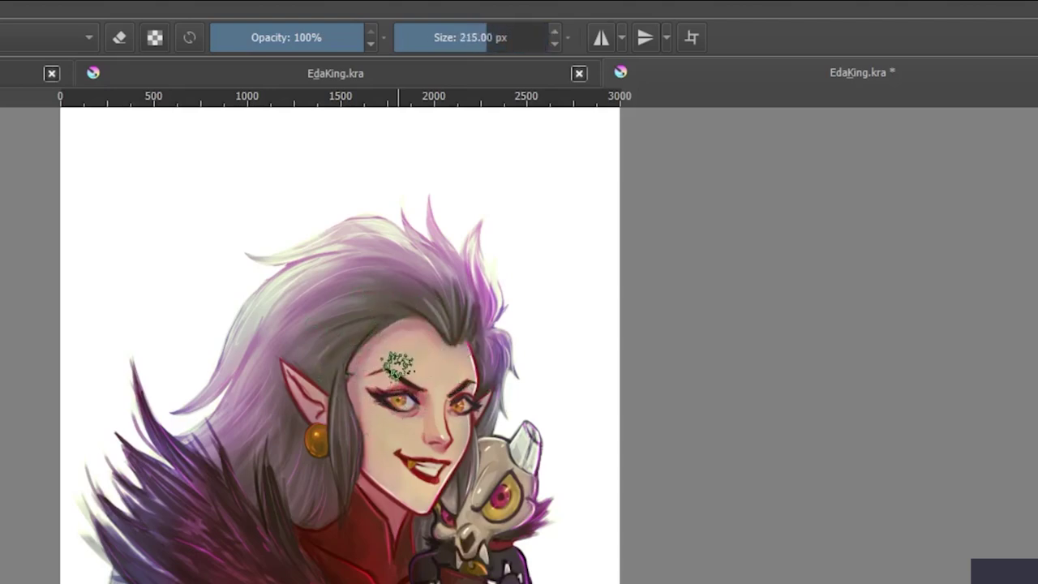
pyautogui.press('[')
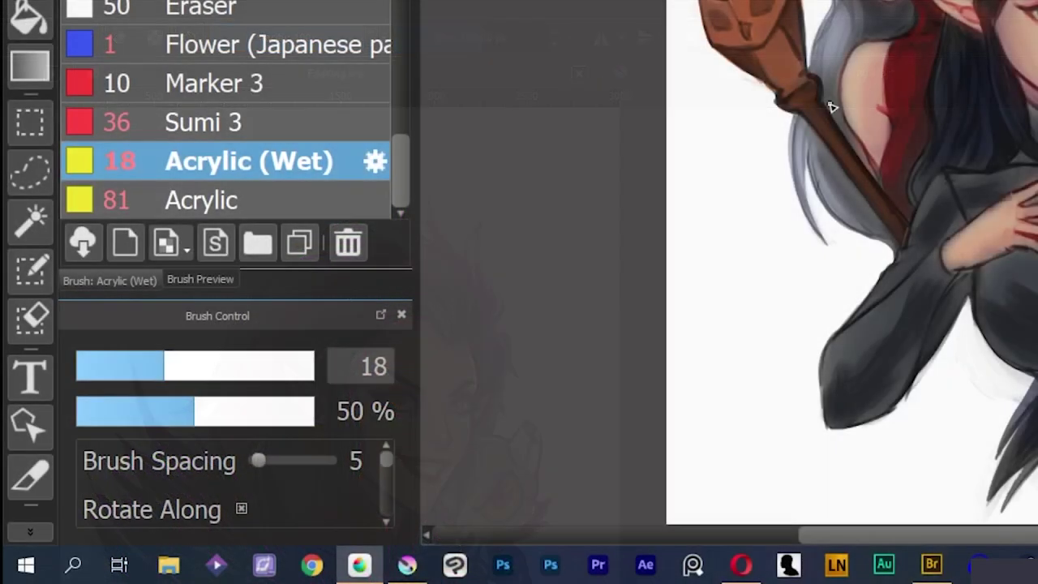
# Step: Switch to MediBang Paint and enlarge the Acrylic (Wet) brush to 288 px
pyautogui.press(']')
pyautogui.press(']')
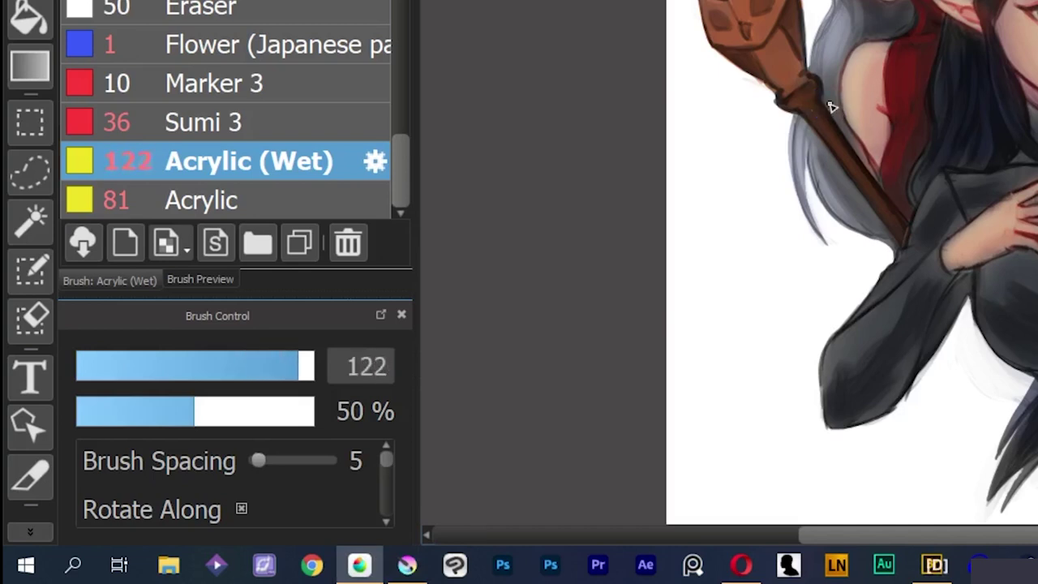
pyautogui.press(']')
pyautogui.press(']')
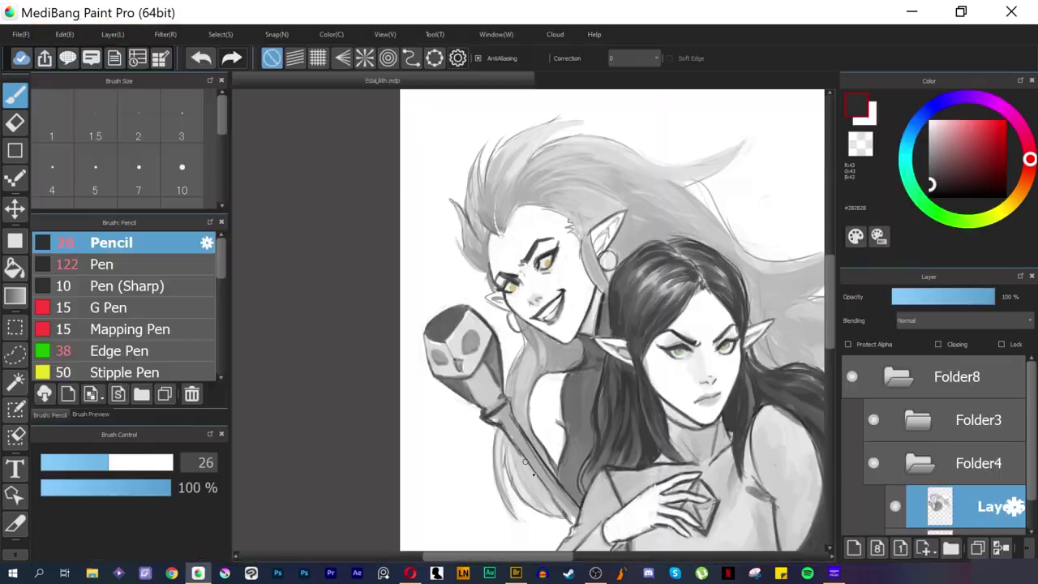
# Step: Undo the last pencil stroke, repaint the staff's handle, sample greys from it and enlarge the Pencil to 38 px
pyautogui.hotkey('ctrl', 'z')
pyautogui.moveTo(504, 432); pyautogui.dragTo(575, 526)
pyautogui.keyDown('alt'); pyautogui.click(545, 488); pyautogui.keyUp('alt')
pyautogui.keyDown('alt'); pyautogui.click(498, 415); pyautogui.keyUp('alt')
pyautogui.press(']')
pyautogui.press(']')
pyautogui.press(']')
# Step: Shade the length of the staff's handle with the 38 px Pencil, sampling colors from the handle and the white background
pyautogui.moveTo(504, 410); pyautogui.dragTo(538, 467)
pyautogui.moveTo(525, 455); pyautogui.dragTo(553, 492)
pyautogui.keyDown('alt'); pyautogui.click(509, 422); pyautogui.keyUp('alt')
pyautogui.moveTo(509, 422)
pyautogui.mouseDown()
pyautogui.moveTo(575, 518)
pyautogui.moveTo(562, 494)
pyautogui.moveTo(535, 481)
pyautogui.moveTo(572, 528)
pyautogui.mouseUp()
pyautogui.keyDown('alt'); pyautogui.click(535, 482); pyautogui.keyUp('alt')
pyautogui.keyDown('alt'); pyautogui.click(575, 510); pyautogui.keyUp('alt')
pyautogui.keyDown('alt'); pyautogui.click(483, 321); pyautogui.keyUp('alt')
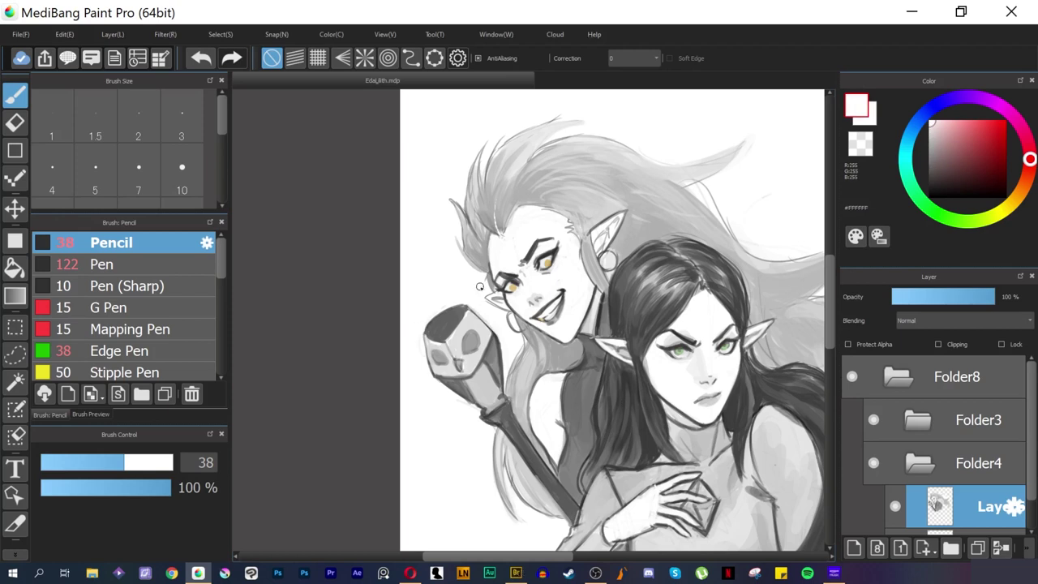
# Step: Sample a tone near the middle of the artwork, add a short diagonal shading stroke there, and reduce the brush size
pyautogui.hotkey('ctrl', '-')
pyautogui.hotkey('ctrl', '-')
pyautogui.keyDown('alt'); pyautogui.click(527, 379); pyautogui.keyUp('alt')
pyautogui.moveTo(520, 376); pyautogui.dragTo(539, 404)
pyautogui.keyDown('alt'); pyautogui.click(521, 364); pyautogui.keyUp('alt')
pyautogui.press('[')
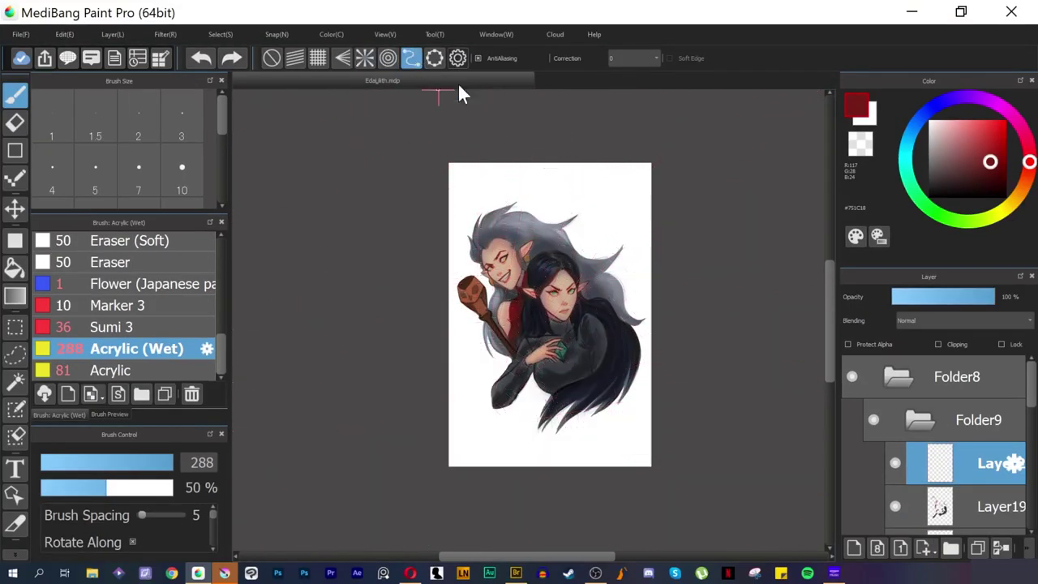
# Step: Place three curve snap guide points across the artwork of the two women
pyautogui.click(592, 300)
pyautogui.click(485, 312)
pyautogui.click(539, 172)
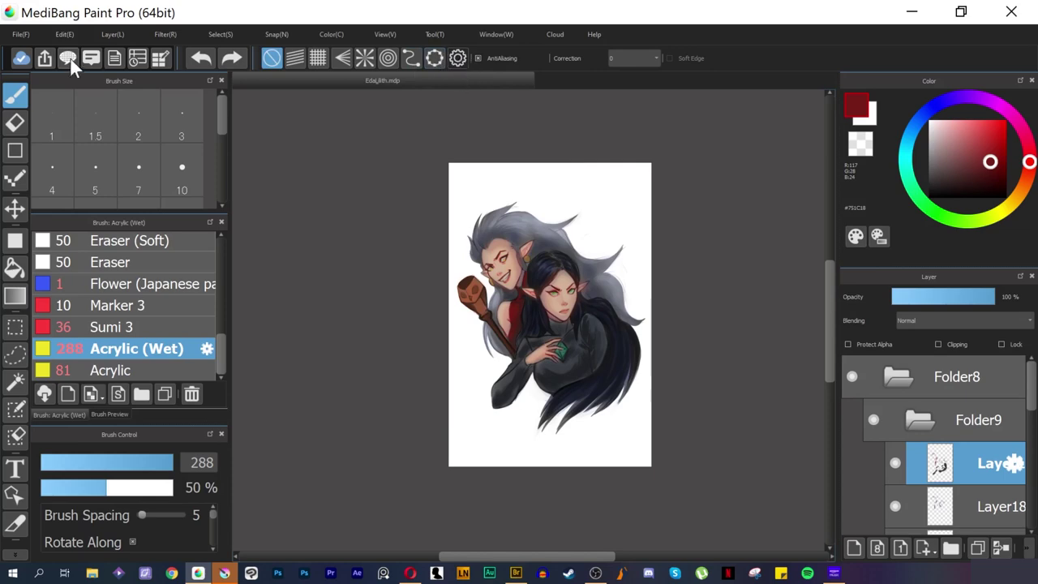
# Step: Examine the two speech-bubble features and their downloaded materials, and close them
pyautogui.click(69, 59)
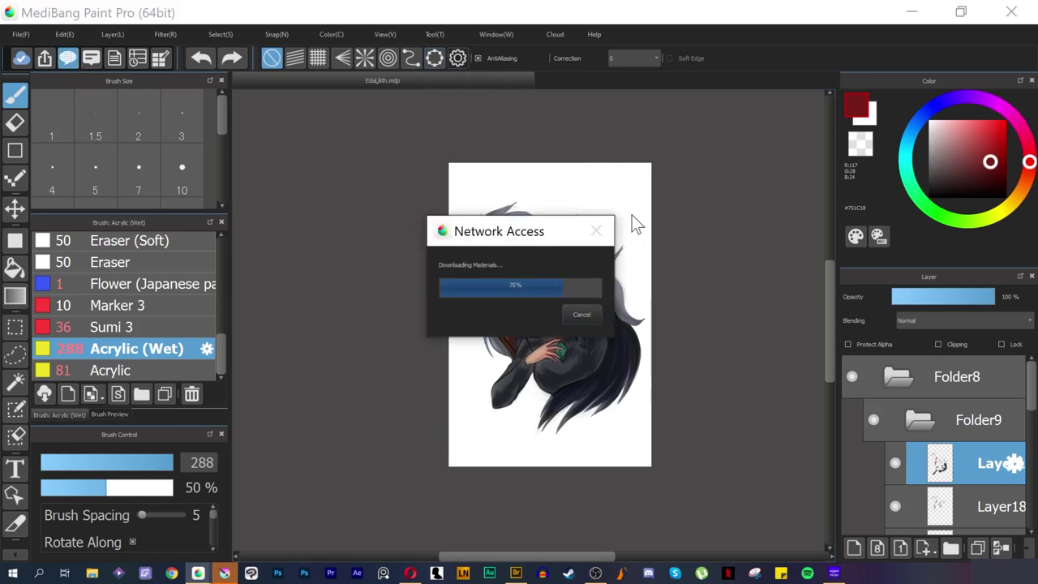
pyautogui.moveTo(324, 130); pyautogui.dragTo(322, 203)
pyautogui.click(320, 61)
pyautogui.click(91, 58)
pyautogui.click(674, 194)
# Step: Turn on the parallel snap guides and switch them to the cross grid snap
pyautogui.click(296, 58)
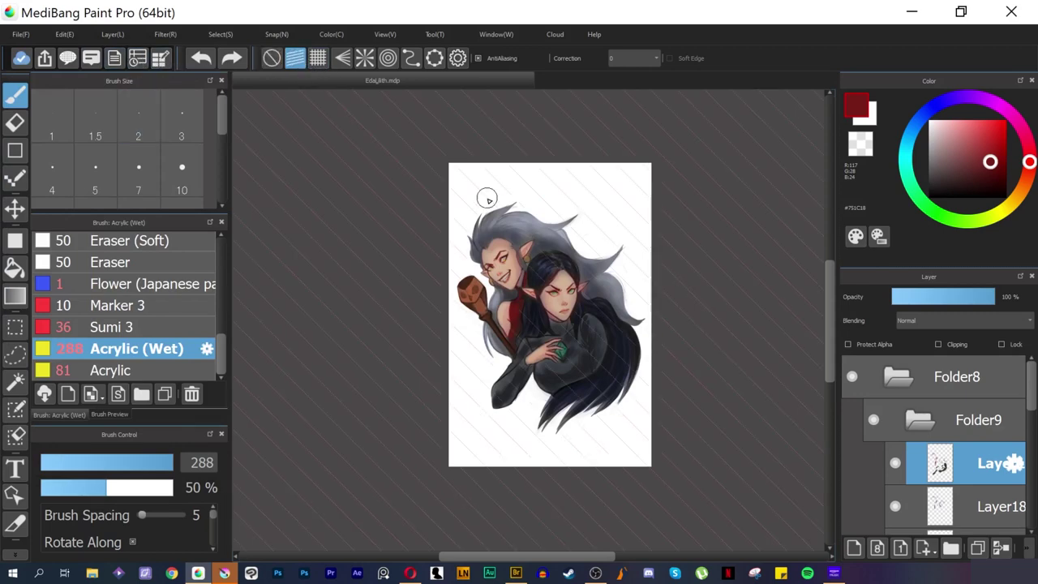
pyautogui.click(318, 59)
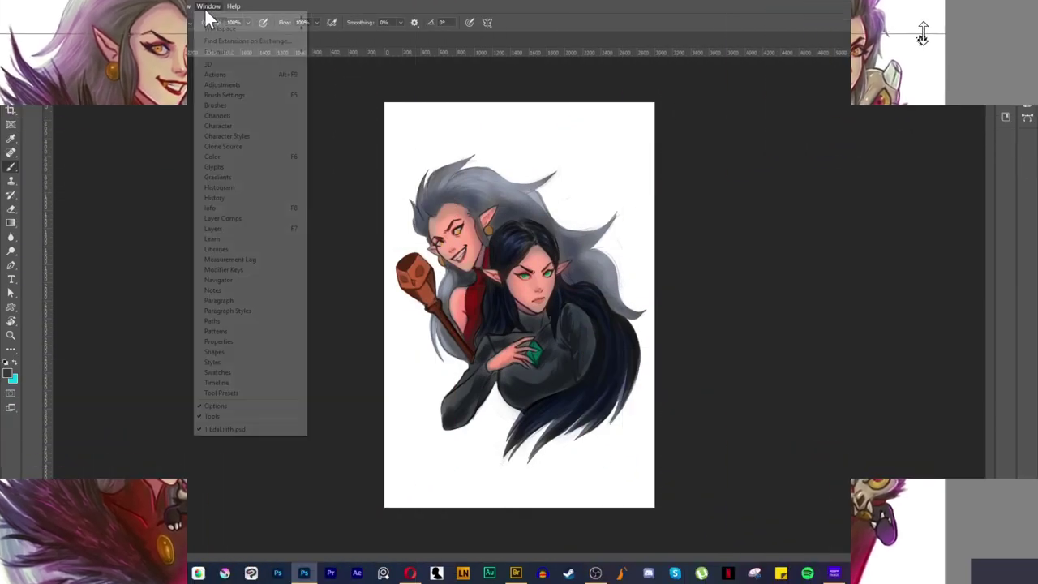
# Step: Switch to Photoshop and choose one of its saved workspaces
pyautogui.moveTo(244, 28)
pyautogui.click(330, 106)
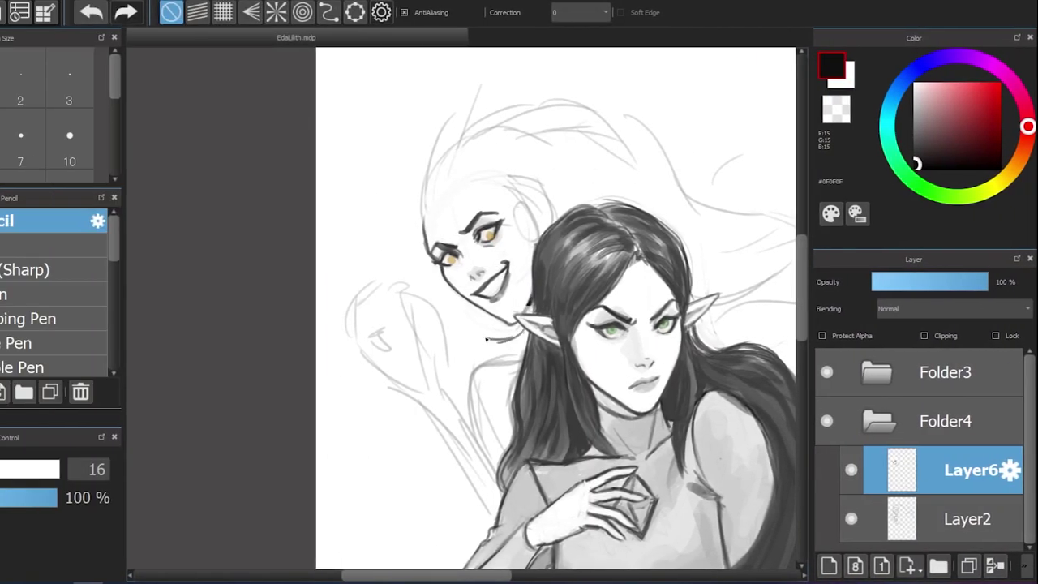
# Step: Try a pencil line below the smiling woman's chin in MediBang Paint, and undo the last three strokes
pyautogui.moveTo(500, 339)
pyautogui.mouseDown()
pyautogui.moveTo(472, 412)
pyautogui.moveTo(500, 441)
pyautogui.mouseUp()
pyautogui.hotkey('ctrl', 'z')
pyautogui.hotkey('ctrl', 'z')
pyautogui.hotkey('ctrl', 'z')
# Step: Move the contents of Folder4 slightly to the left, select Layer6 again, and add a short pencil stroke near the chin
pyautogui.press('v')
pyautogui.click(879, 421)
pyautogui.moveTo(537, 253); pyautogui.dragTo(510, 249)
pyautogui.click(879, 421)
pyautogui.click(965, 470)
pyautogui.press('b')
pyautogui.moveTo(496, 314); pyautogui.dragTo(506, 300)
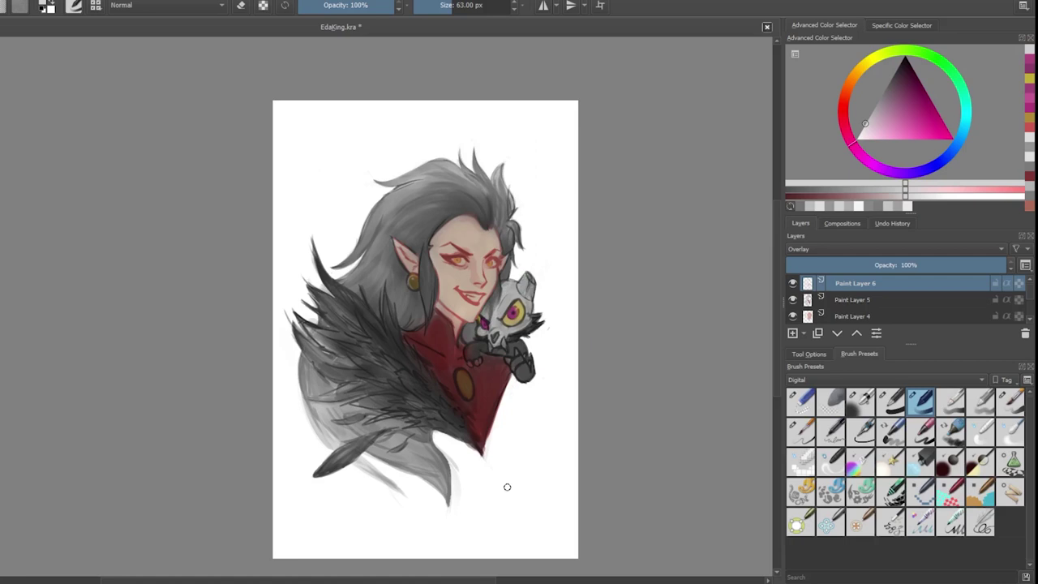
# Step: In Krita, choose a muted tint and paint it over the skull creature's face and horn on the Overlay layer Paint Layer 6
pyautogui.click(897, 124)
pyautogui.moveTo(504, 287); pyautogui.dragTo(496, 325)
pyautogui.moveTo(527, 297)
pyautogui.mouseDown()
pyautogui.moveTo(495, 339)
pyautogui.moveTo(504, 345)
pyautogui.moveTo(531, 275)
pyautogui.mouseUp()
# Step: Choose a crimson color and paint it over the skull creature's body
pyautogui.click(871, 124)
pyautogui.click(843, 116)
pyautogui.click(914, 120)
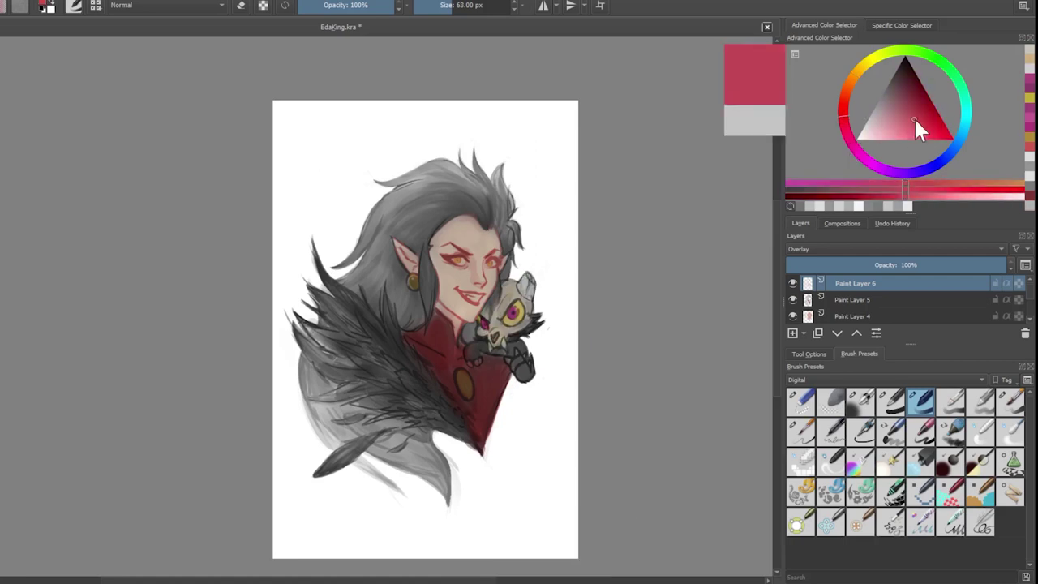
pyautogui.moveTo(511, 338)
pyautogui.mouseDown()
pyautogui.moveTo(525, 340)
pyautogui.moveTo(527, 375)
pyautogui.mouseUp()
# Step: Choose a dark blue, paint it across the area below the creature's skull, and pick a pale color
pyautogui.click(931, 166)
pyautogui.click(900, 87)
pyautogui.moveTo(486, 347)
pyautogui.mouseDown()
pyautogui.moveTo(469, 355)
pyautogui.moveTo(527, 349)
pyautogui.mouseUp()
pyautogui.click(864, 126)
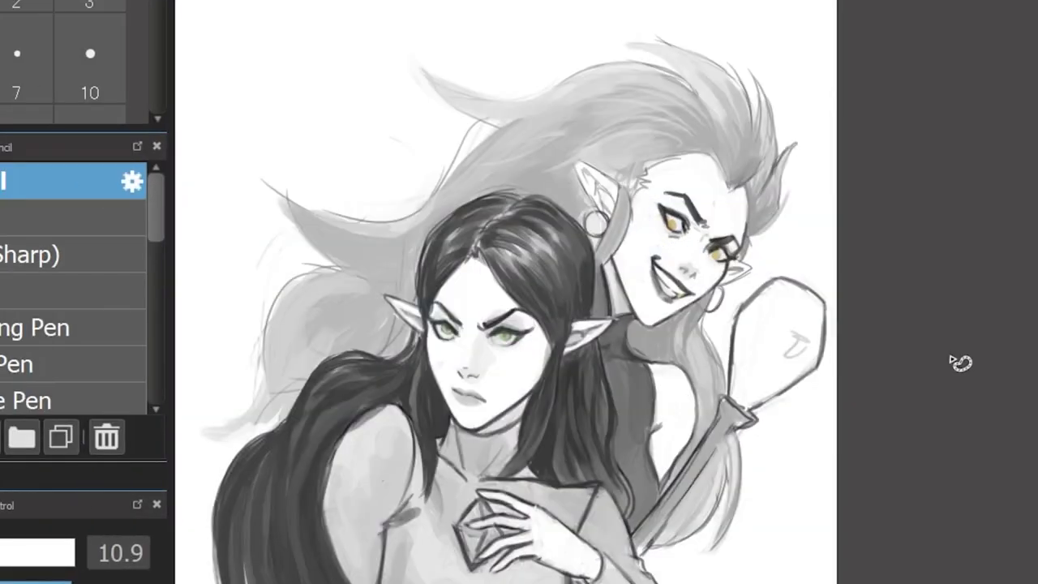
# Step: In MediBang Paint, adjust the area beside the smiling woman's earring and clear the selection
pyautogui.moveTo(617, 261); pyautogui.dragTo(599, 266)
pyautogui.moveTo(715, 138); pyautogui.dragTo(713, 133)
pyautogui.hotkey('ctrl', 'd')
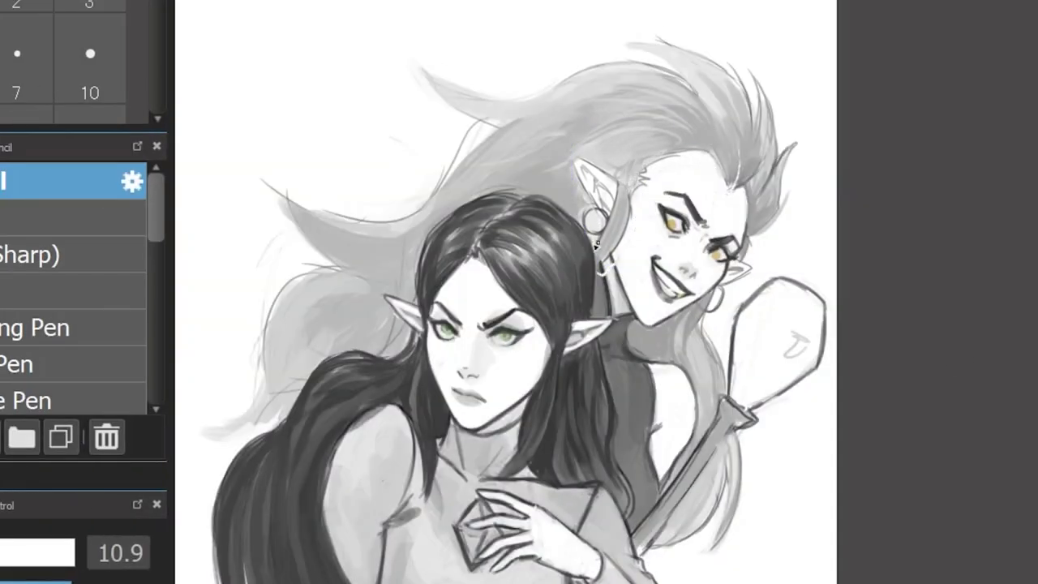
# Step: Enlarge the pencil slightly and add strokes to the smiling woman's neck and forehead
pyautogui.press(']')
pyautogui.moveTo(638, 310); pyautogui.dragTo(646, 323)
pyautogui.scroll(-1, 673, 308)
pyautogui.scroll(2, 673, 308)
pyautogui.moveTo(654, 161); pyautogui.dragTo(690, 192)
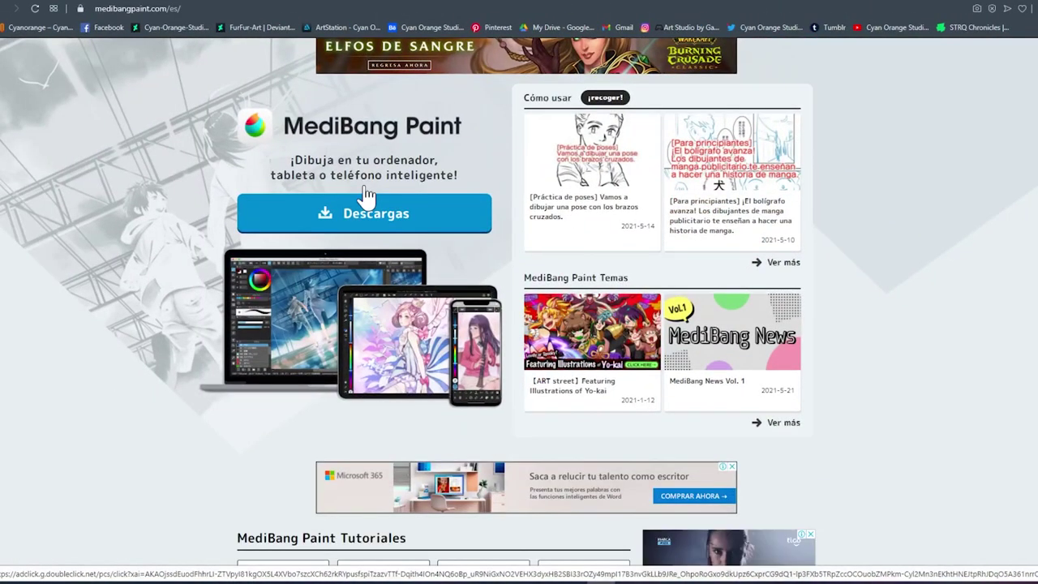
# Step: Look over the MediBang Paint home page in the browser
pyautogui.scroll(-3, 364, 197)
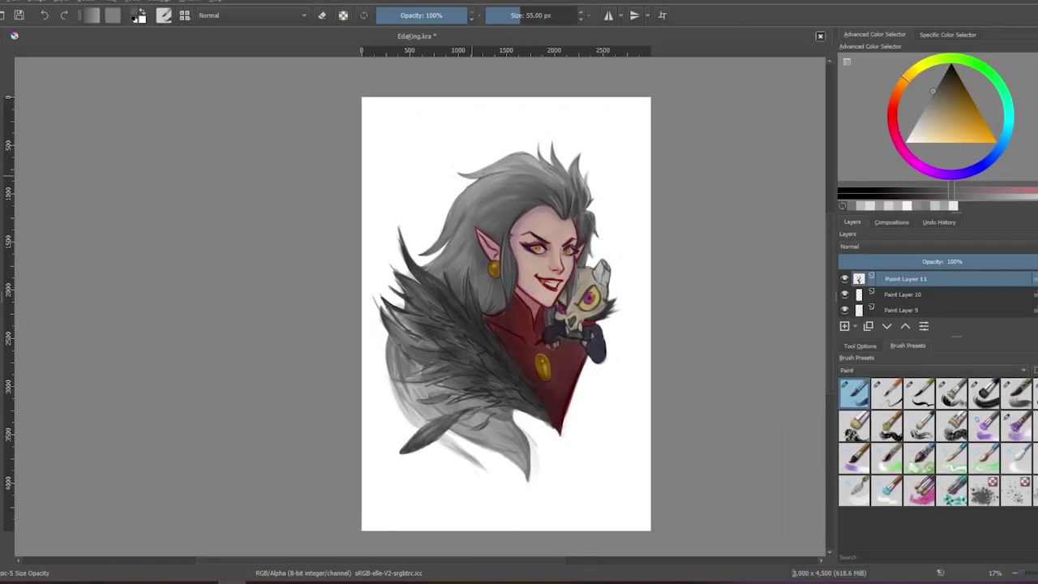
# Step: In Krita, paint over the hair, feathers and red garment on Paint Layer 11 with the Bristles-3 Large Smooth brush at 38 px
pyautogui.scroll(3, 485, 308)
pyautogui.press('/')
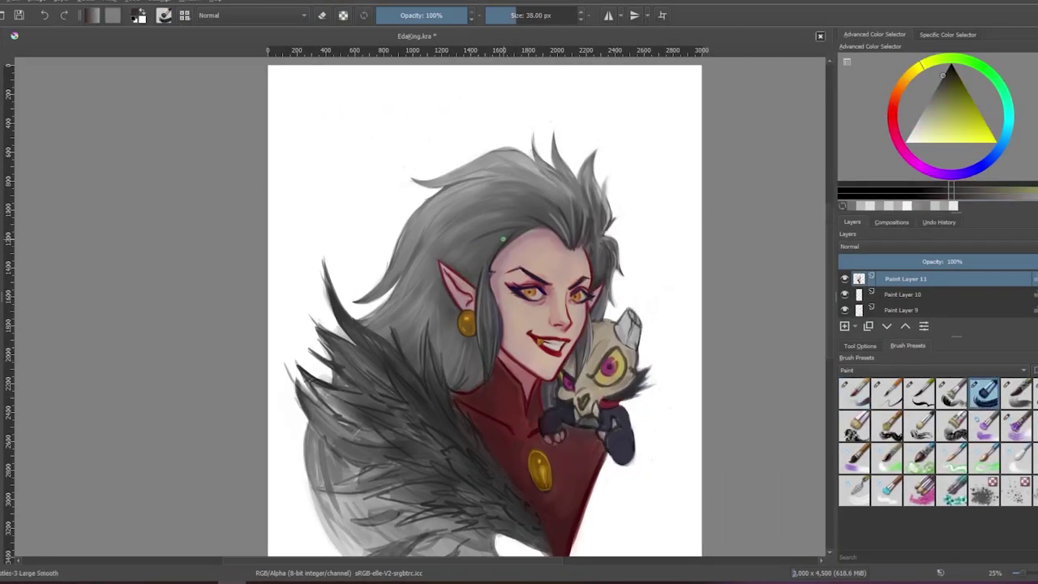
pyautogui.moveTo(455, 314); pyautogui.dragTo(490, 132)
pyautogui.moveTo(349, 258); pyautogui.dragTo(370, 349)
pyautogui.moveTo(456, 381)
pyautogui.mouseDown()
pyautogui.moveTo(531, 464)
pyautogui.moveTo(548, 435)
pyautogui.mouseUp()
pyautogui.keyDown('ctrl'); pyautogui.click(572, 454); pyautogui.keyUp('ctrl')
pyautogui.moveTo(554, 386); pyautogui.dragTo(562, 458)
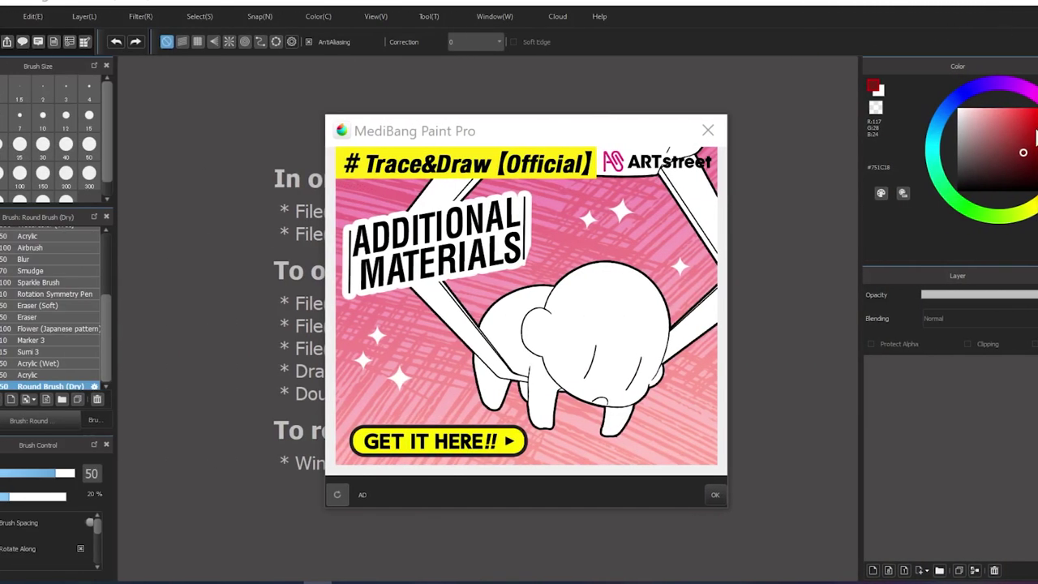
# Step: Switch to MediBang Paint and close its startup advertisement for additional materials
pyautogui.click(708, 129)
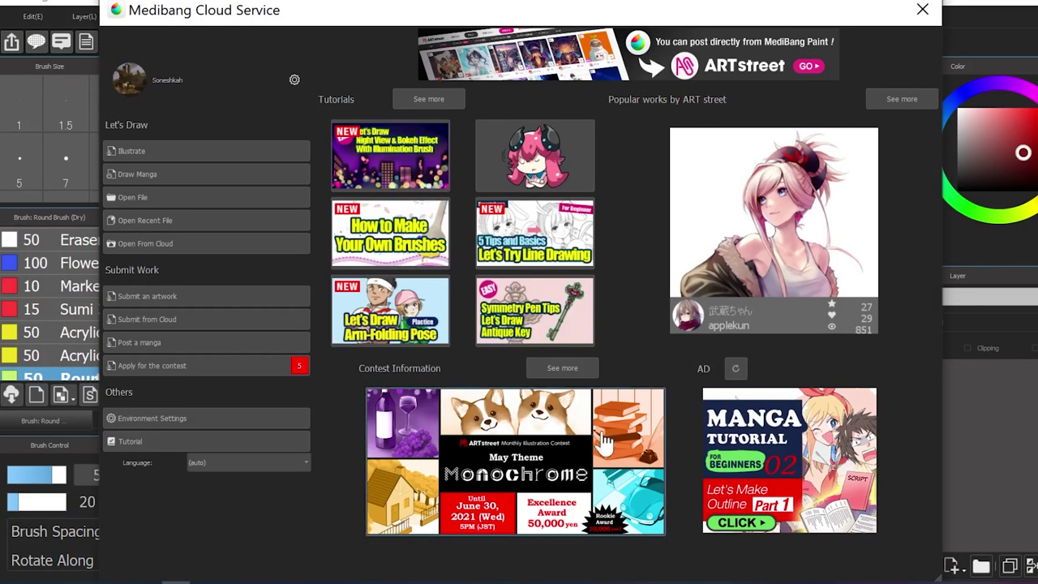
# Step: Read through Krita's donations page in the browser, including how the donated money is spent
pyautogui.scroll(-2, 590, 191)
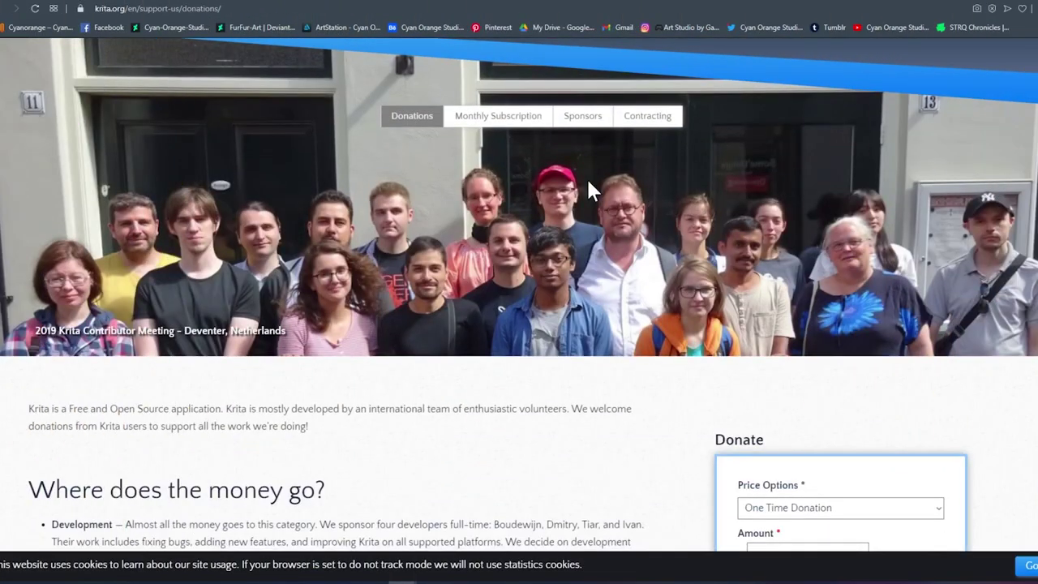
pyautogui.scroll(-3, 587, 178)
pyautogui.scroll(-3, 588, 180)
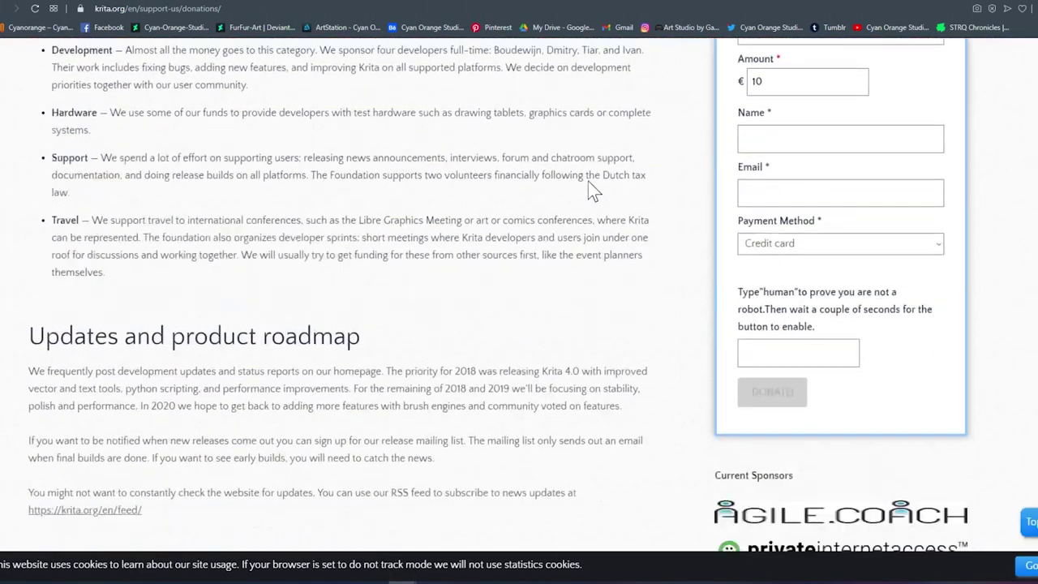
pyautogui.scroll(-2, 588, 181)
pyautogui.scroll(6, 588, 181)
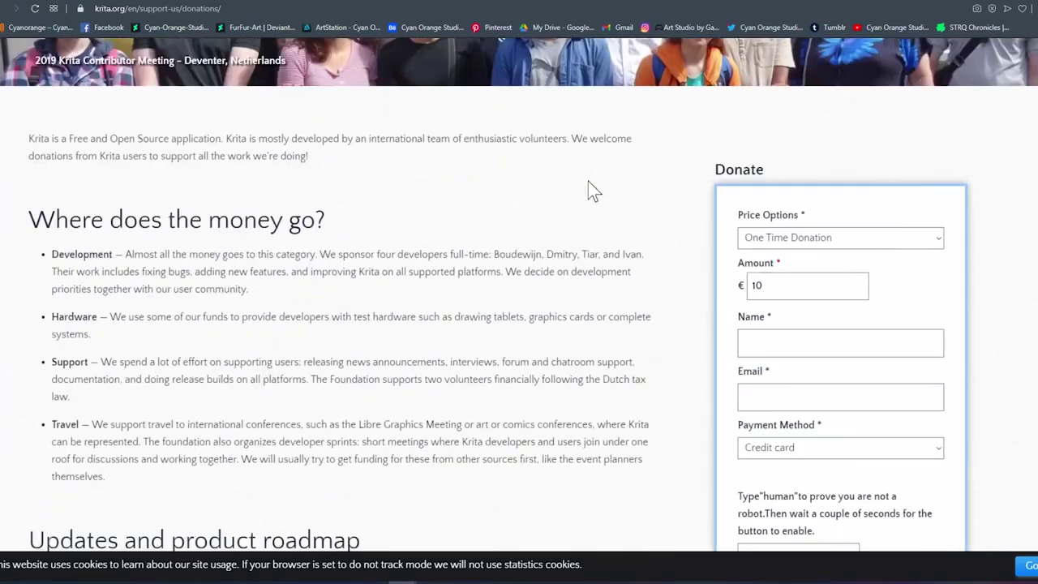
pyautogui.scroll(5, 588, 181)
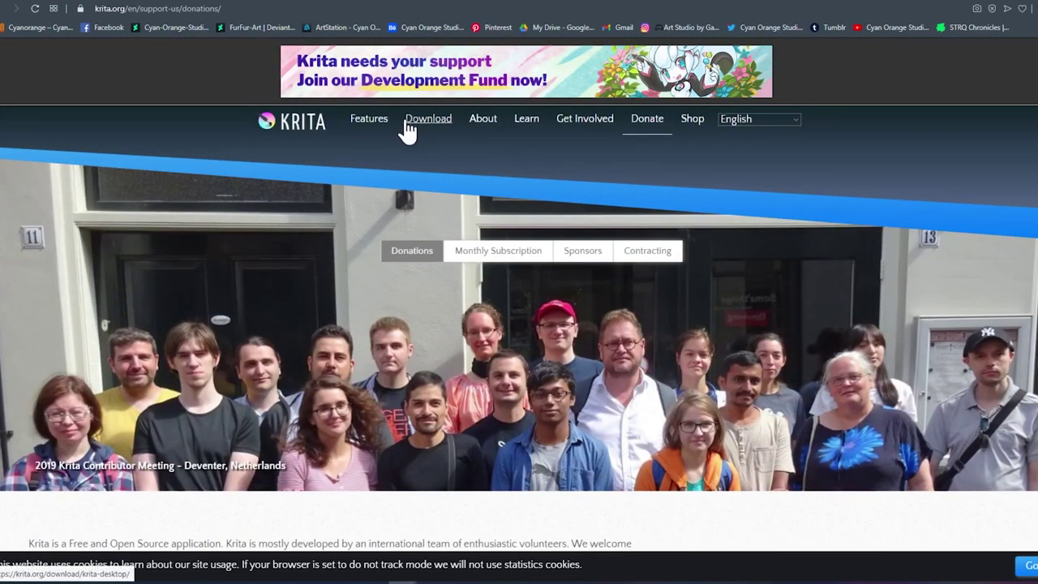
# Step: Open the Features page of the Krita website and look through its highlights
pyautogui.click(357, 124)
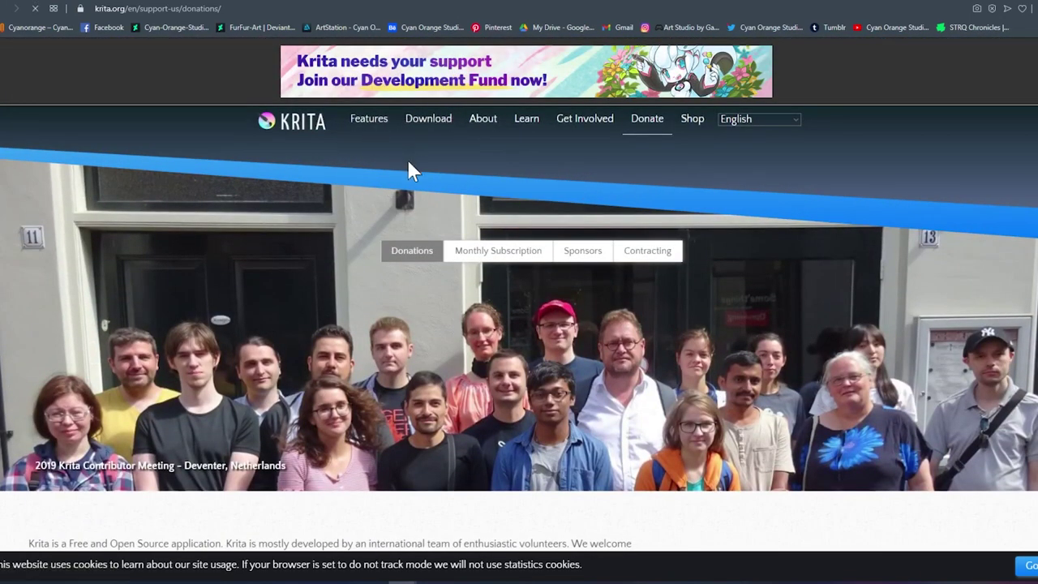
pyautogui.scroll(-2, 407, 170)
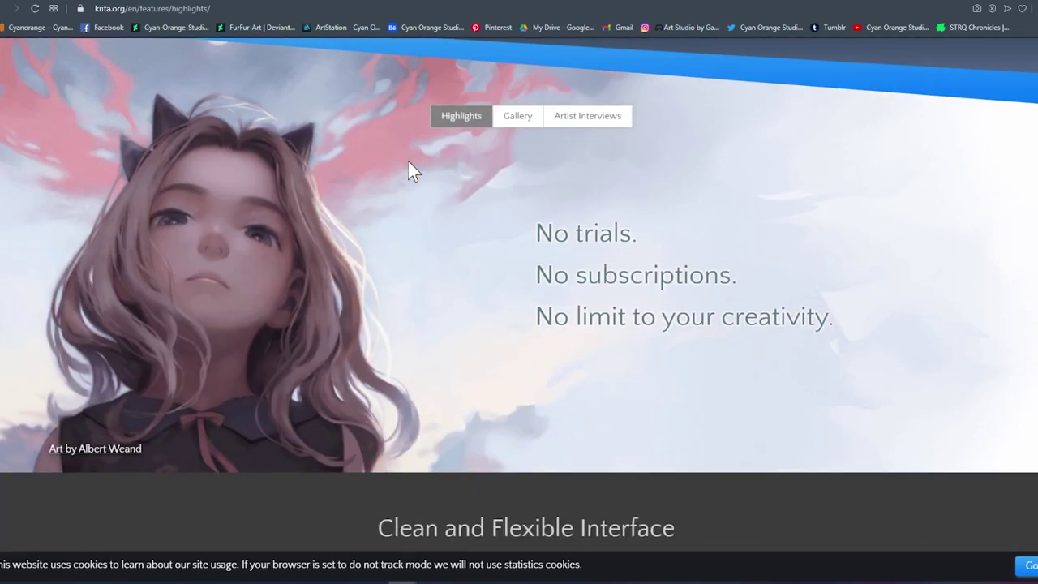
pyautogui.scroll(-6, 371, 219)
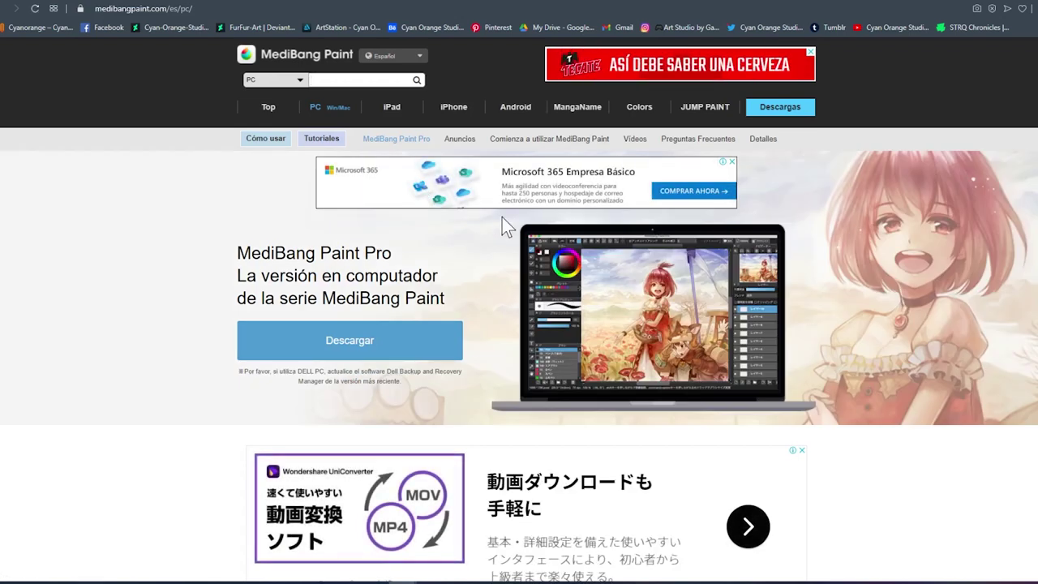
# Step: Look through the MediBang Paint Pro page for computers, from the download section to the feature descriptions
pyautogui.scroll(-2, 503, 218)
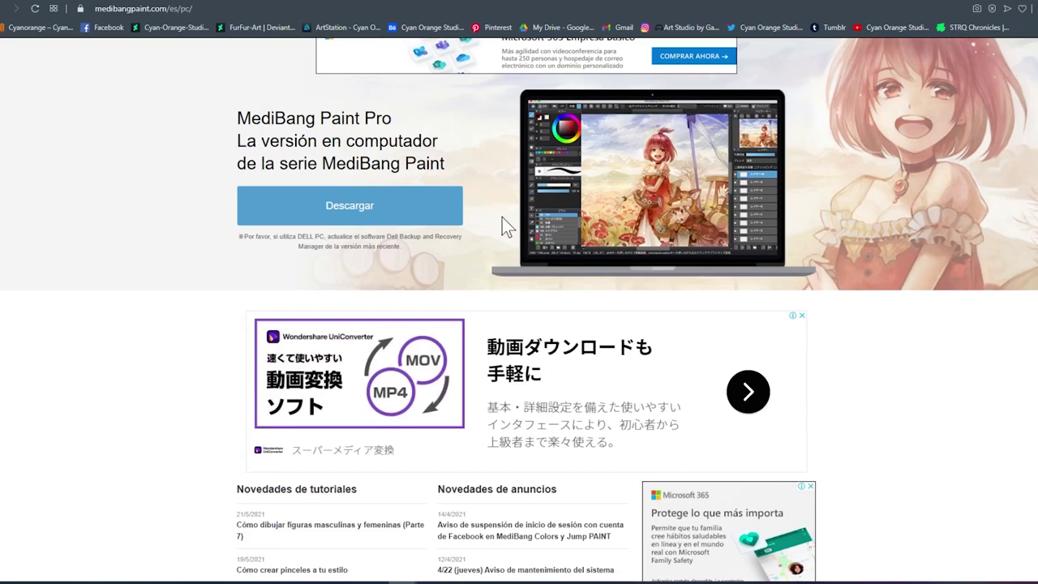
pyautogui.scroll(-2, 502, 217)
pyautogui.scroll(-6, 502, 217)
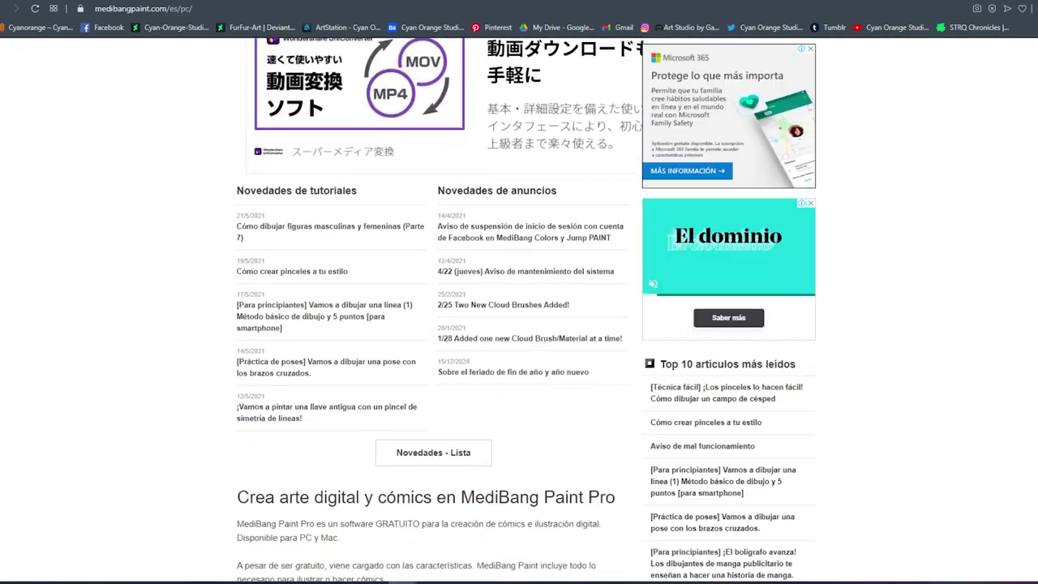
pyautogui.scroll(-8, 502, 218)
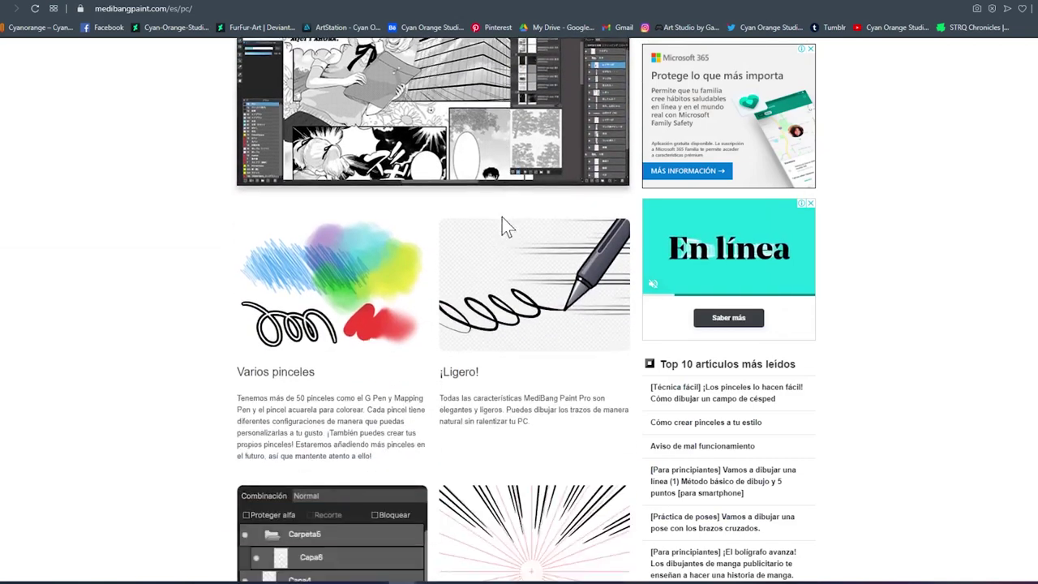
pyautogui.scroll(-8, 502, 217)
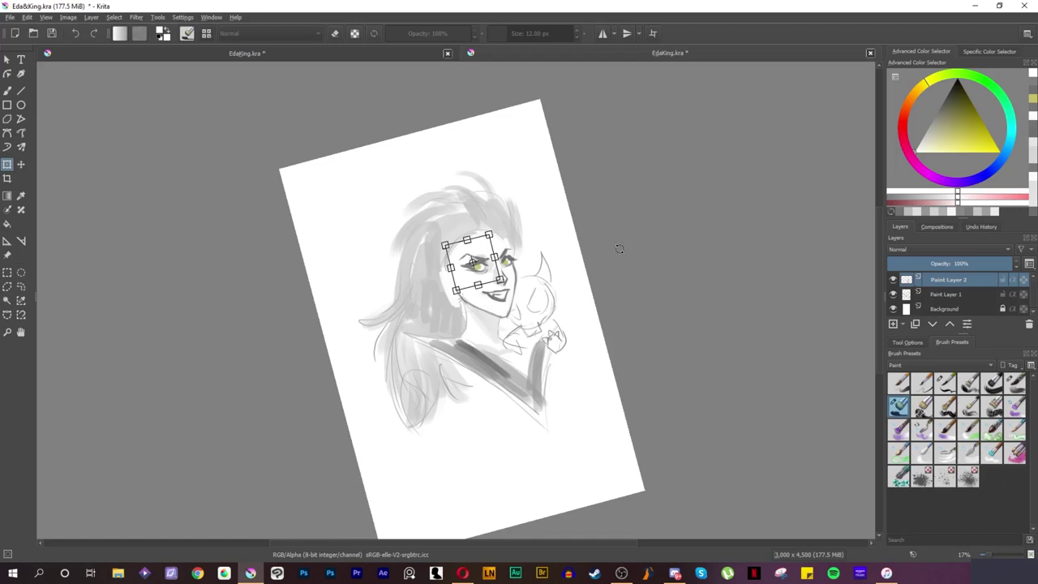
# Step: In Krita, deselect the transformed eye area, reset the canvas rotation, and return to the brush
pyautogui.click(113, 17)
pyautogui.click(136, 37)
pyautogui.press('5')
pyautogui.hotkey('ctrl', '+')
pyautogui.press('b')
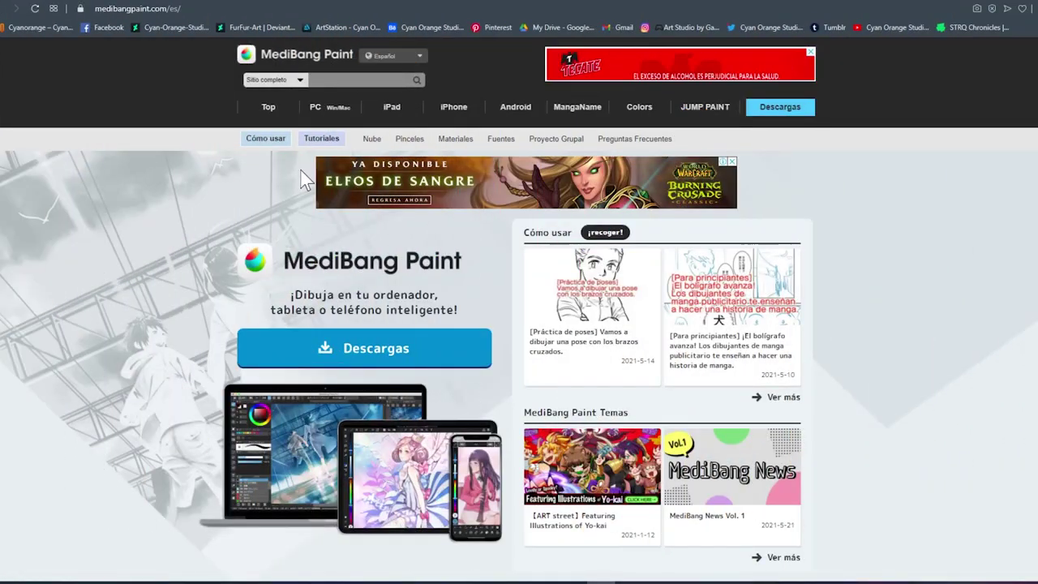
# Step: View the MediBang Paint home page and its download area in the browser
pyautogui.scroll(-2, 366, 194)
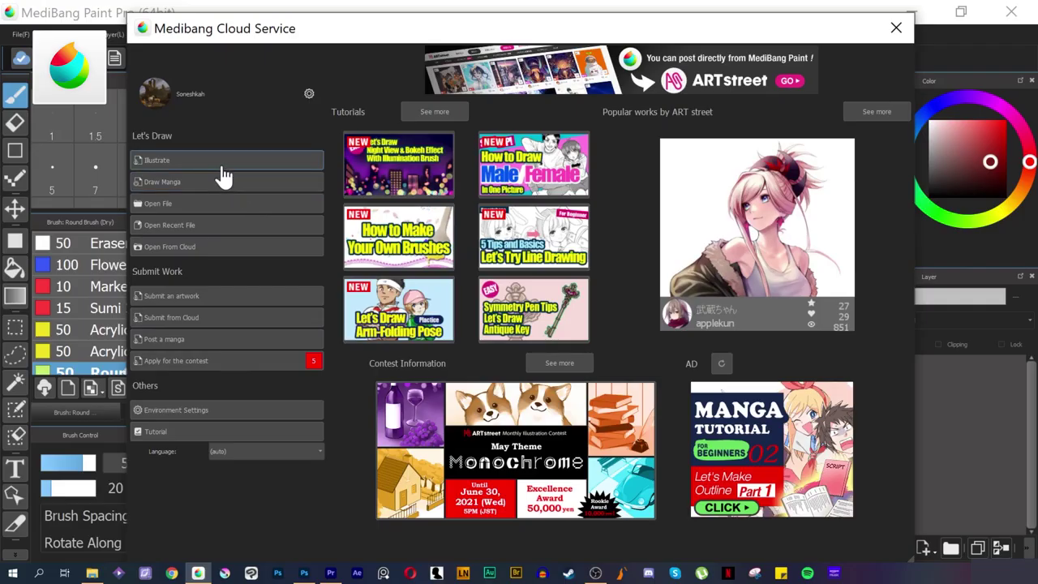
# Step: Switch to MediBang Paint and start a new illustration from the Medibang Cloud Service window
pyautogui.click(220, 162)
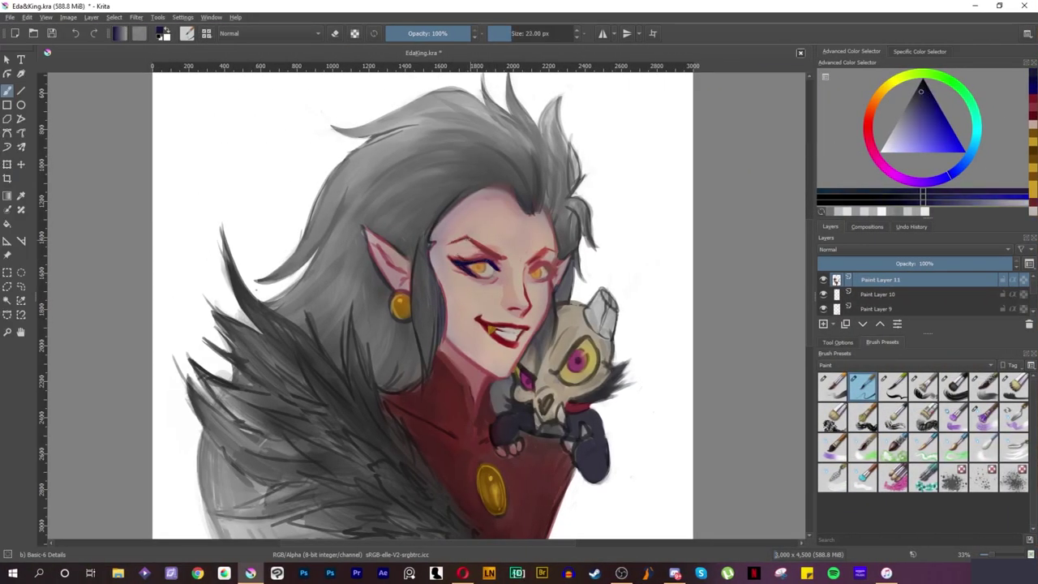
# Step: Paint over the character's forehead and the hair edge beside the far eyebrow on Paint Layer 11 with the Basic-6 Details brush
pyautogui.moveTo(468, 237)
pyautogui.mouseDown()
pyautogui.moveTo(501, 258)
pyautogui.moveTo(545, 251)
pyautogui.mouseUp()
pyautogui.moveTo(541, 253)
pyautogui.mouseDown()
pyautogui.moveTo(552, 250)
pyautogui.moveTo(542, 261)
pyautogui.mouseUp()
pyautogui.moveTo(541, 261); pyautogui.dragTo(560, 272)
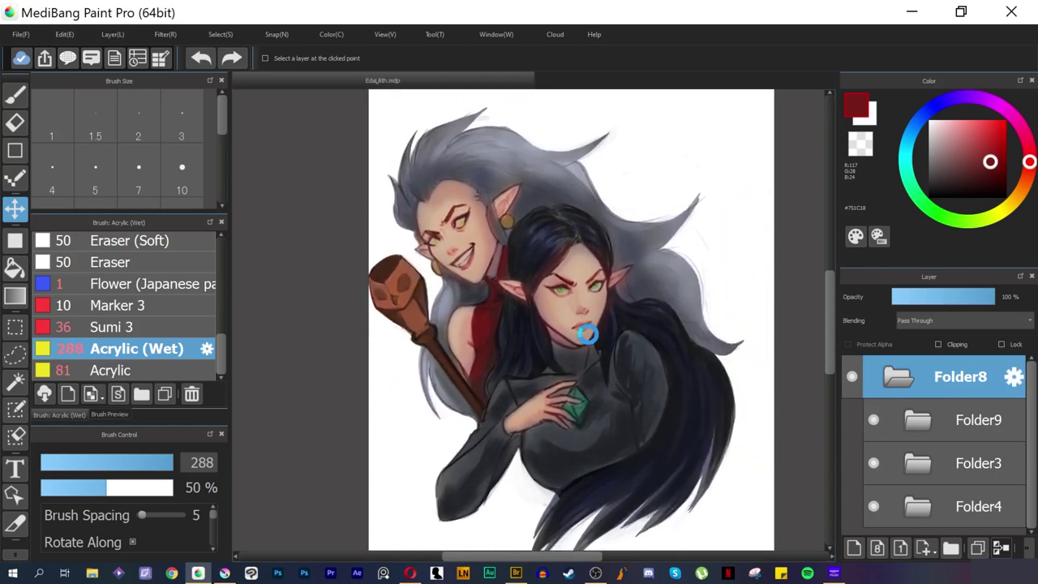
# Step: Switch to Krita, return to the start of the Krita donations page in the browser, and open the site's Features page
pyautogui.click(224, 572)
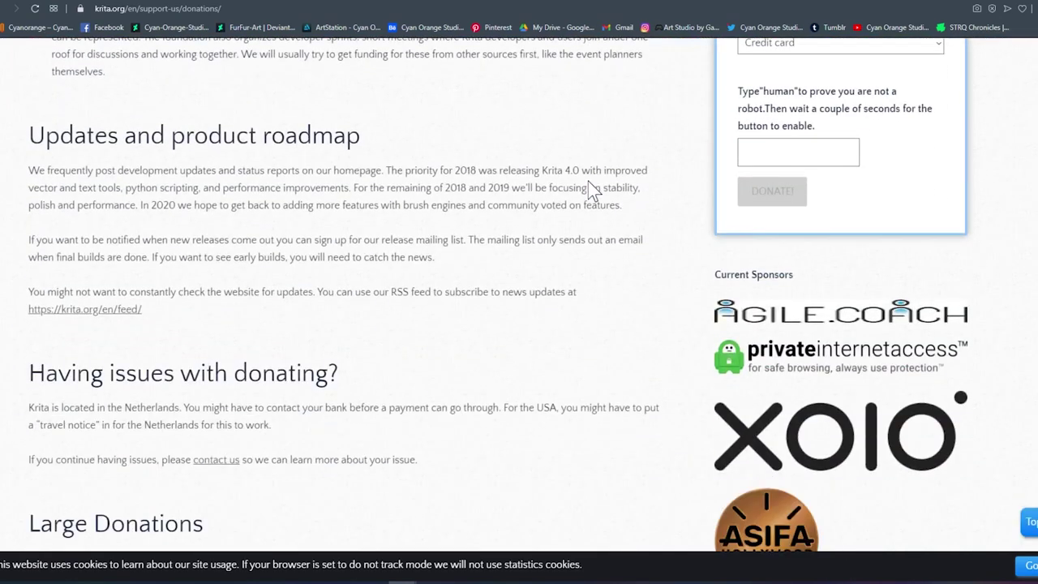
pyautogui.scroll(10, 590, 185)
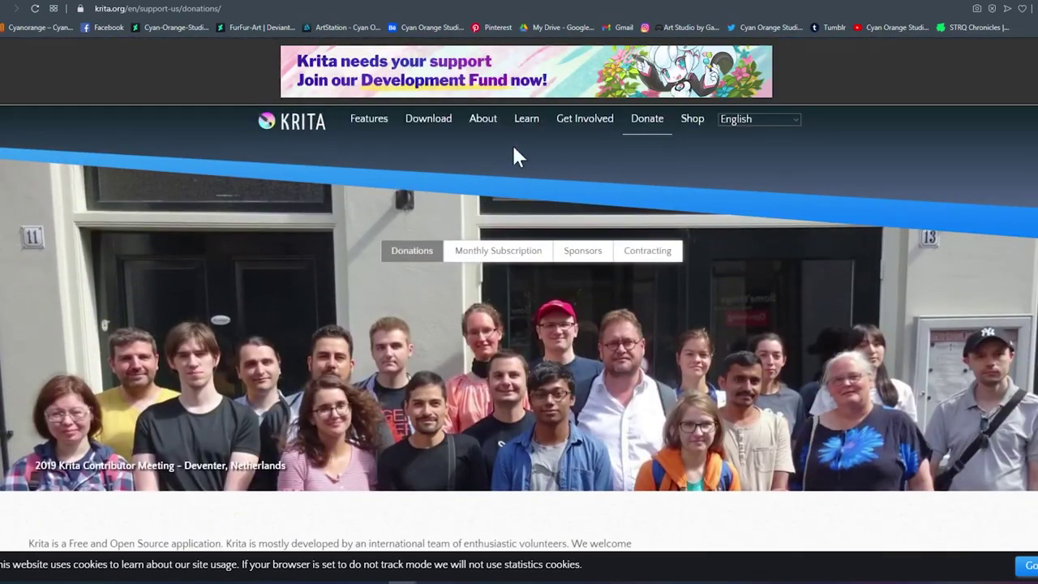
pyautogui.click(358, 129)
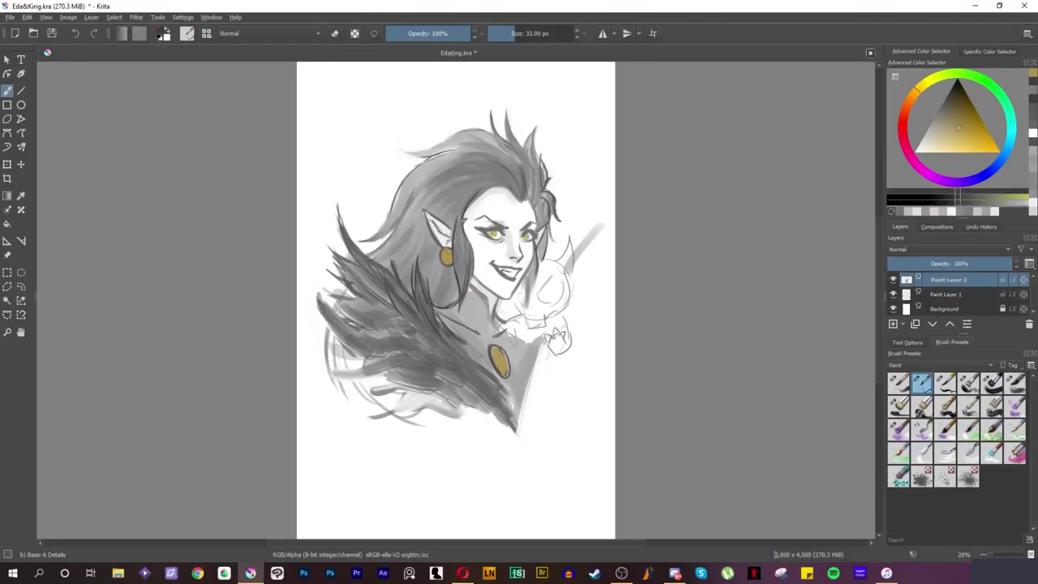
# Step: Paint dark feather strokes across the fur collar on Paint Layer 2 in Krita with the 32 px Basic-6 Details brush
pyautogui.moveTo(453, 339); pyautogui.dragTo(482, 372)
pyautogui.moveTo(470, 386); pyautogui.dragTo(485, 399)
pyautogui.moveTo(428, 347)
pyautogui.mouseDown()
pyautogui.moveTo(454, 376)
pyautogui.moveTo(476, 381)
pyautogui.mouseUp()
pyautogui.moveTo(433, 373); pyautogui.dragTo(454, 386)
pyautogui.moveTo(414, 330); pyautogui.dragTo(441, 349)
pyautogui.moveTo(427, 383); pyautogui.dragTo(449, 389)
pyautogui.moveTo(320, 286); pyautogui.dragTo(365, 302)
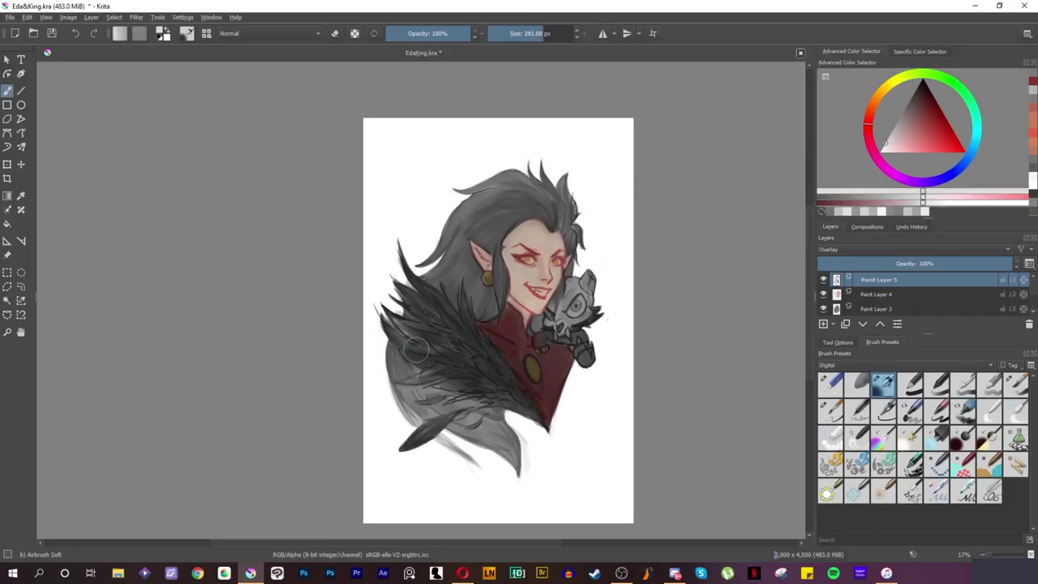
# Step: Airbrush the feather collar on the Overlay layer, and add a new paint layer with a different blending mode
pyautogui.moveTo(416, 349); pyautogui.dragTo(489, 389)
pyautogui.click(824, 324)
pyautogui.click(841, 249)
pyautogui.click(841, 257)
pyautogui.click(886, 143)
pyautogui.hotkey('ctrl', 'z')
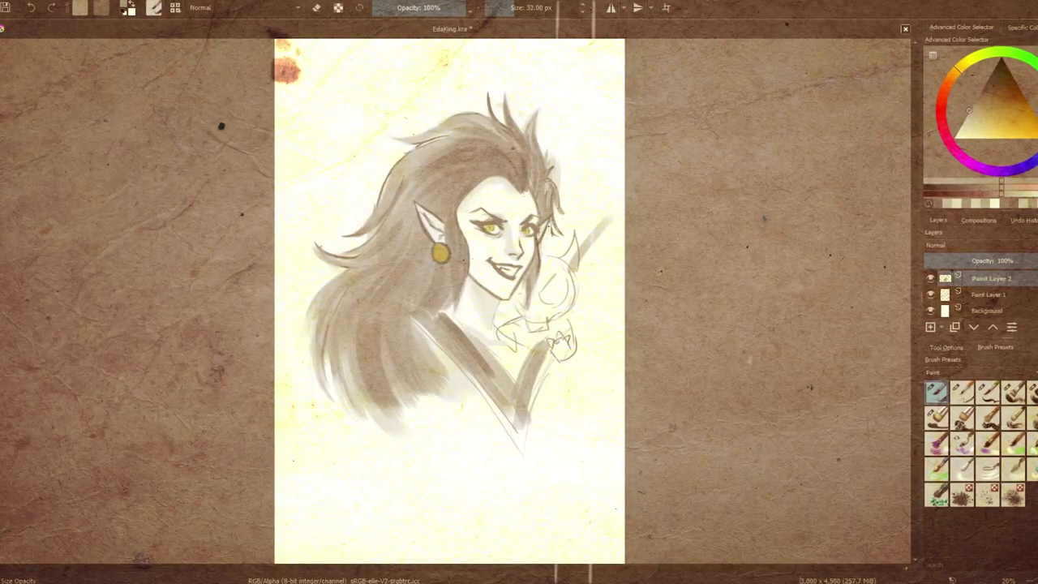
# Step: Paint the hair edge beside the far ear, sampling colours from the canvas and choosing a tone in the colour triangle
pyautogui.moveTo(541, 244); pyautogui.dragTo(545, 233)
pyautogui.keyDown('ctrl'); pyautogui.click(557, 235); pyautogui.keyUp('ctrl')
pyautogui.click(966, 116)
pyautogui.keyDown('ctrl'); pyautogui.click(557, 218); pyautogui.keyUp('ctrl')
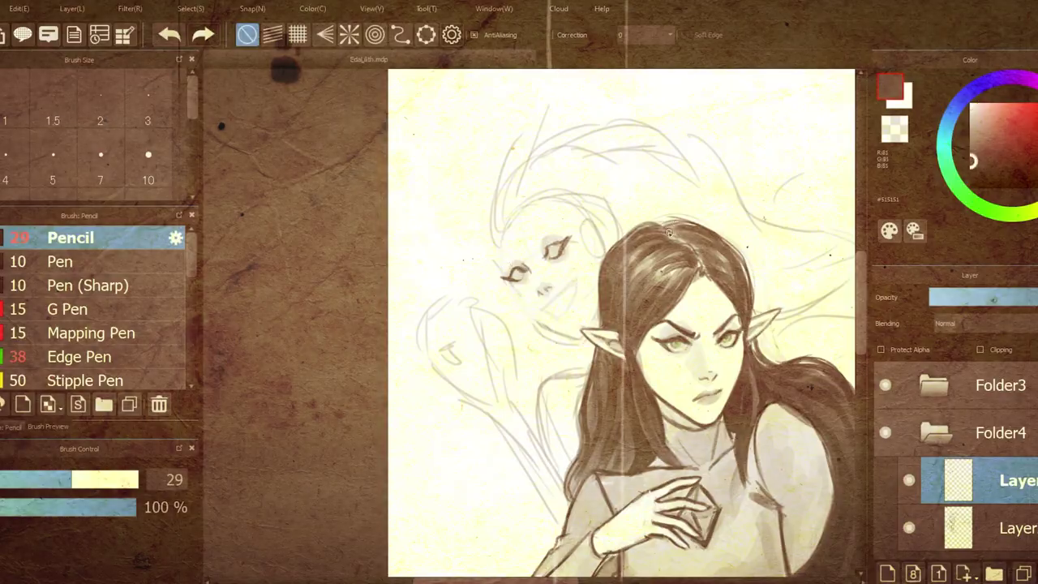
# Step: In MediBang Paint, reduce the Pencil size to 24, sample a grey, and draw the grinning mouth of the sketched woman behind
pyautogui.press('[')
pyautogui.press('[')
pyautogui.press('[')
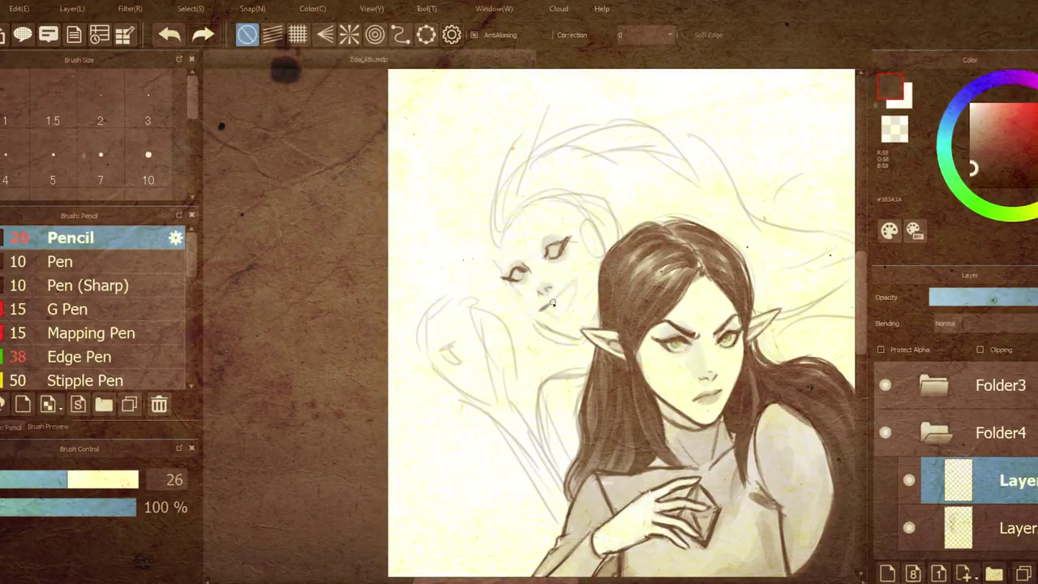
pyautogui.keyDown('alt'); pyautogui.click(613, 299); pyautogui.keyUp('alt')
pyautogui.press('[')
pyautogui.press('[')
pyautogui.moveTo(542, 310)
pyautogui.mouseDown()
pyautogui.moveTo(565, 314)
pyautogui.moveTo(577, 284)
pyautogui.mouseUp()
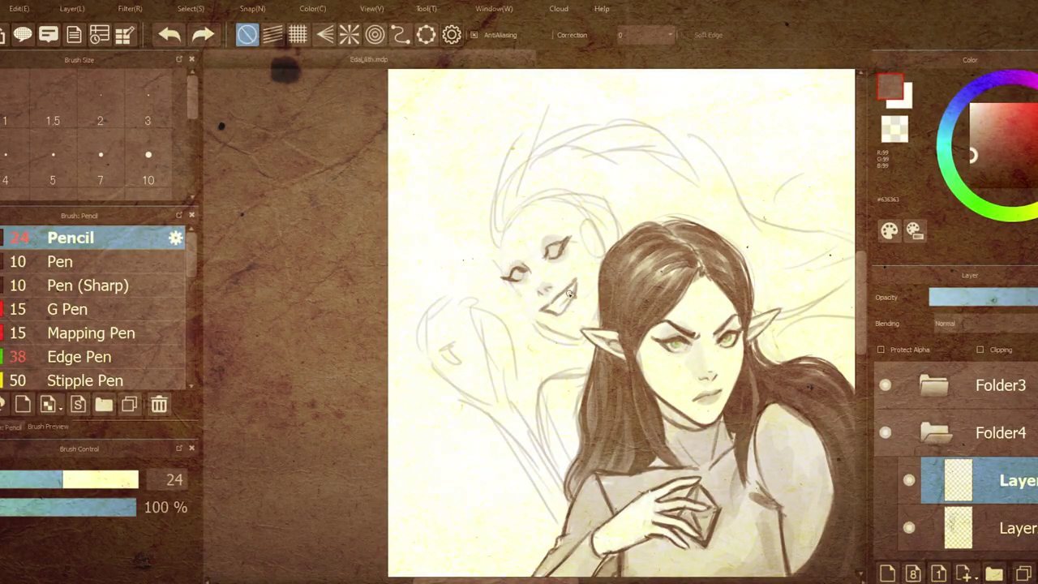